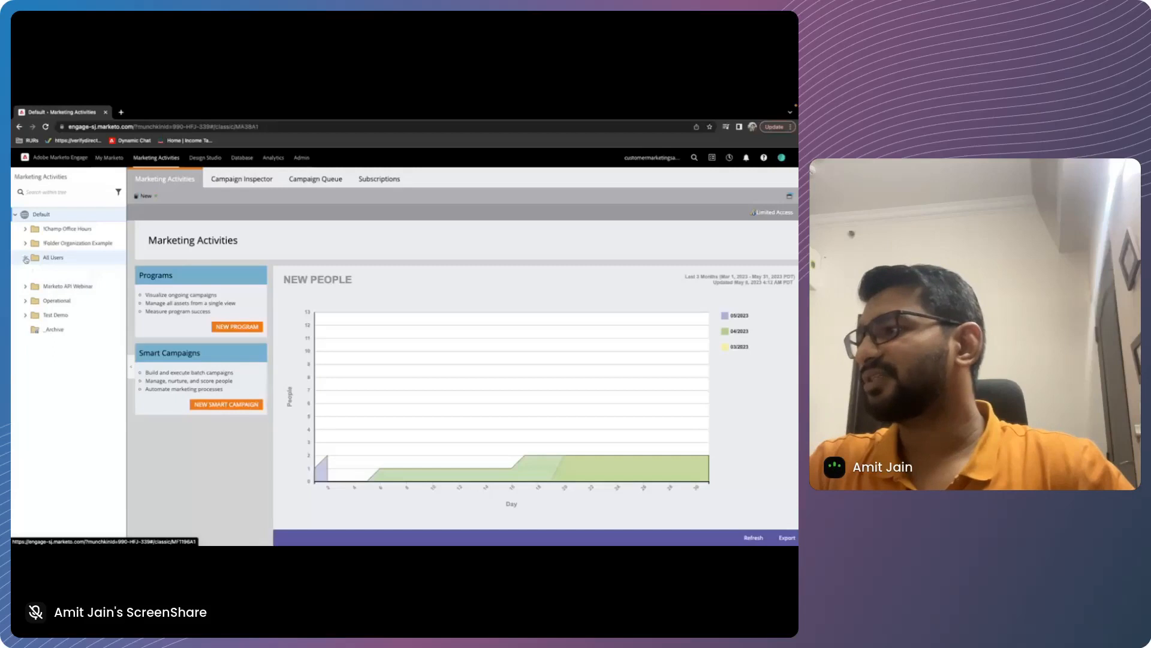
Start a new program in the presenter's own folder under All Users, naming it "Session 2 - Marketo Training"
{"action": "left_click", "coordinate": [26, 259]}
{"action": "right_click", "coordinate": [58, 310]}
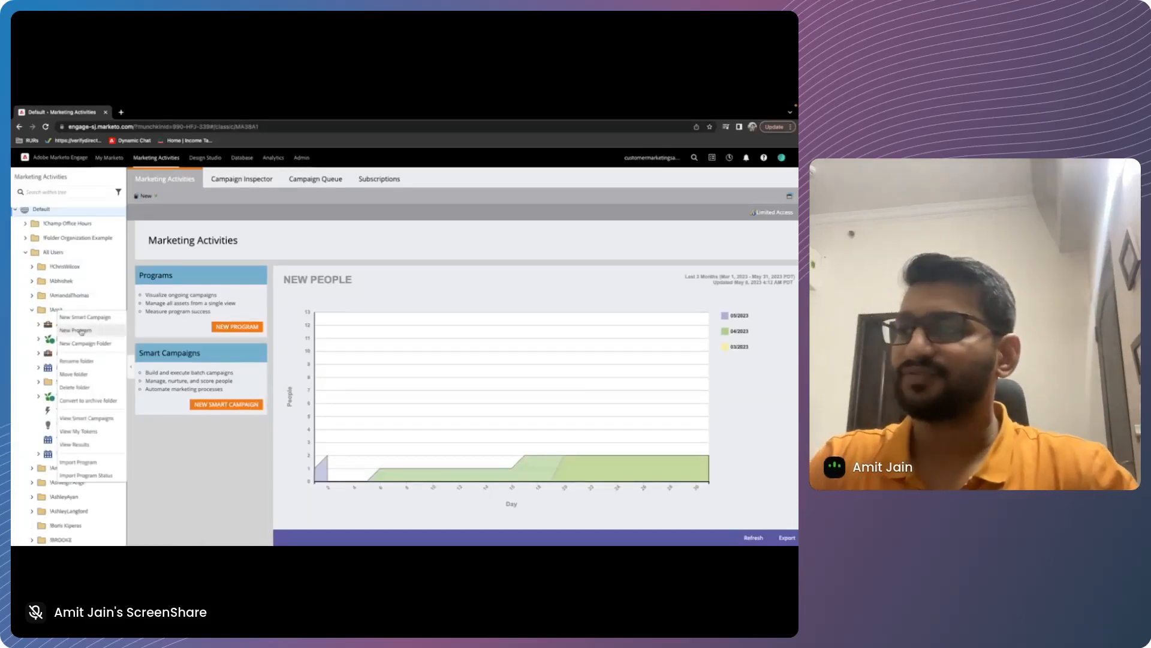
{"action": "left_click", "coordinate": [77, 331]}
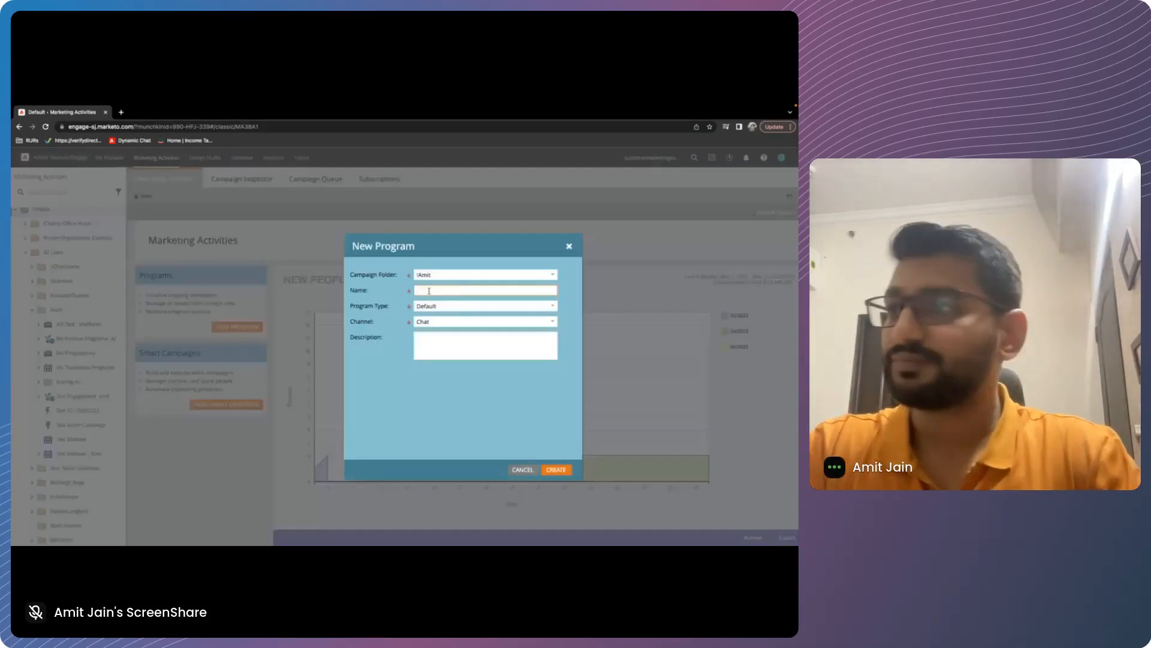
{"action": "type", "text": "Se"}
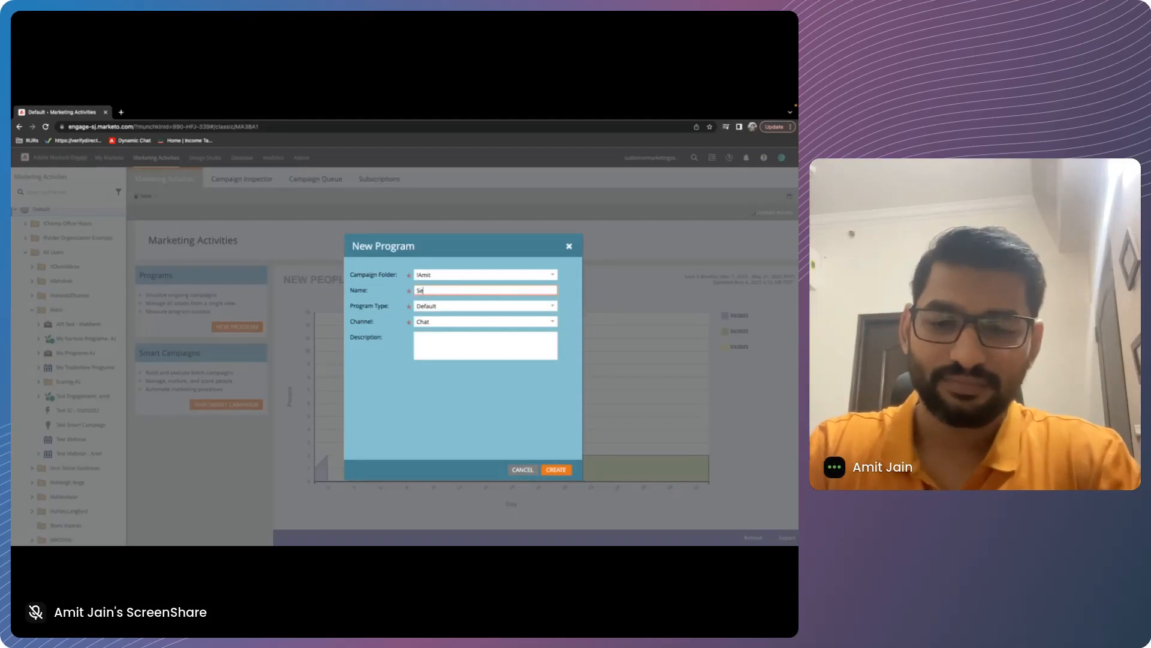
{"action": "type", "text": "ssion 2 - marketo Trainin"}
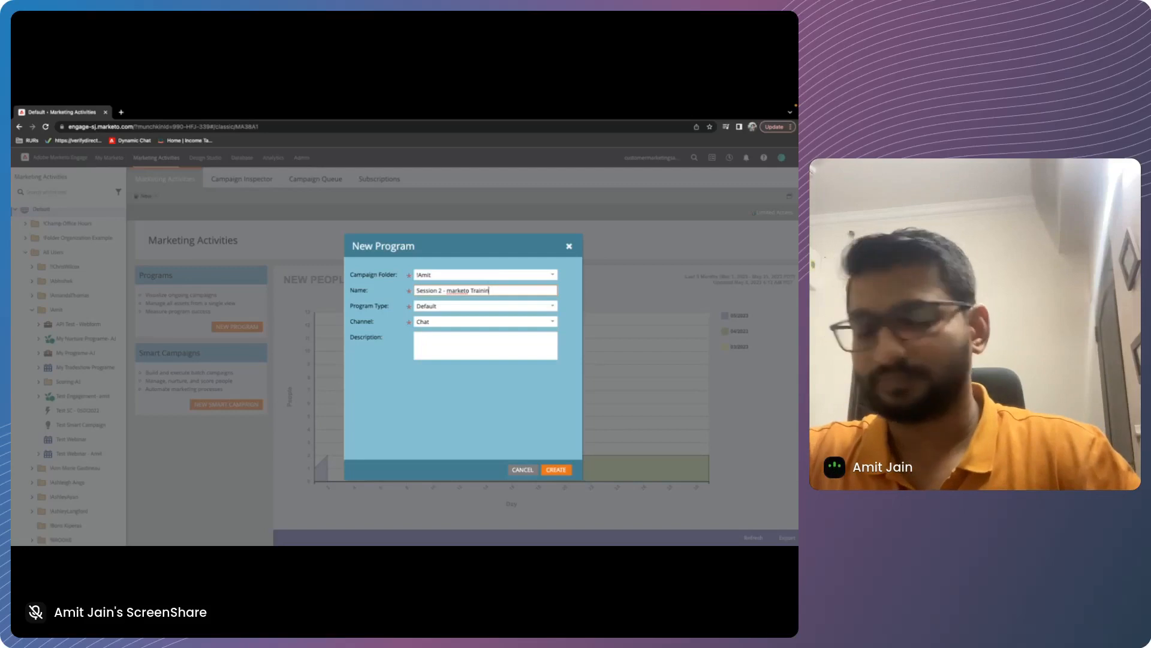
{"action": "type", "text": "g"}
Set the new program's type to Default and its channel to Operational, and create it
{"action": "left_click", "coordinate": [461, 306]}
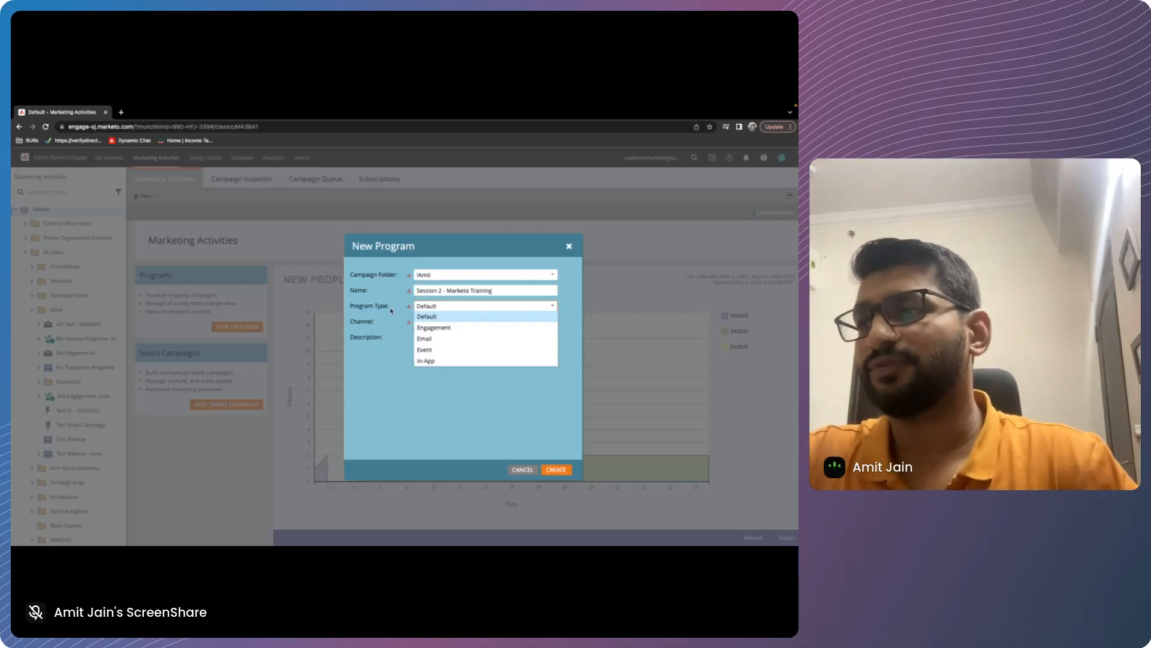
{"action": "left_click", "coordinate": [427, 318]}
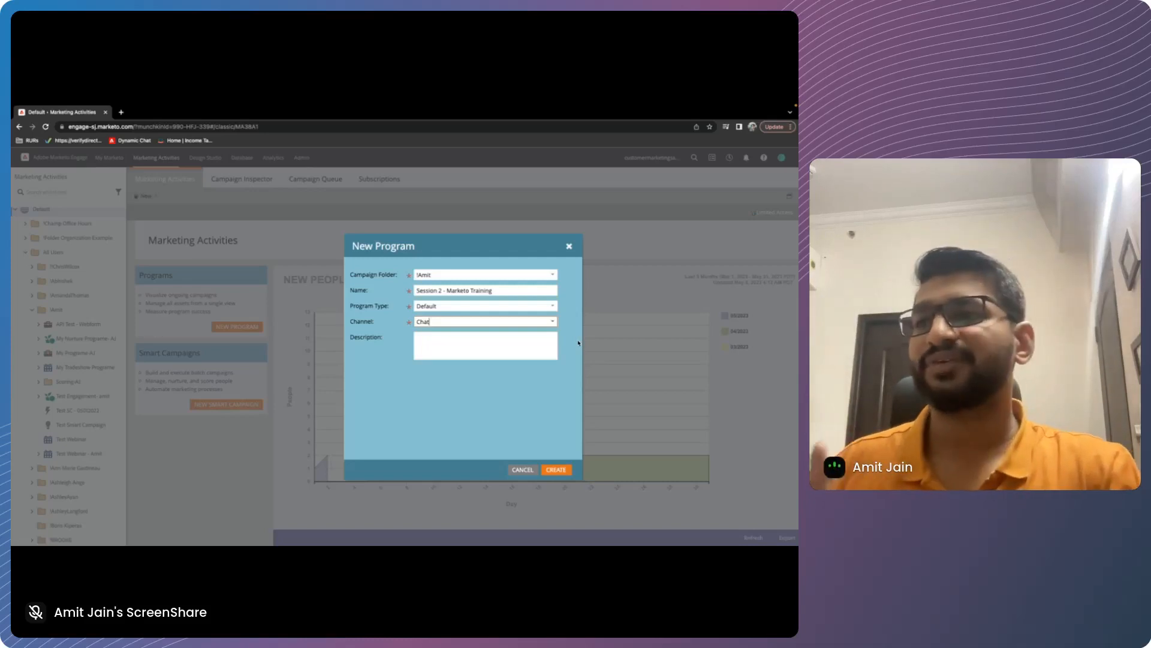
{"action": "left_click", "coordinate": [554, 324]}
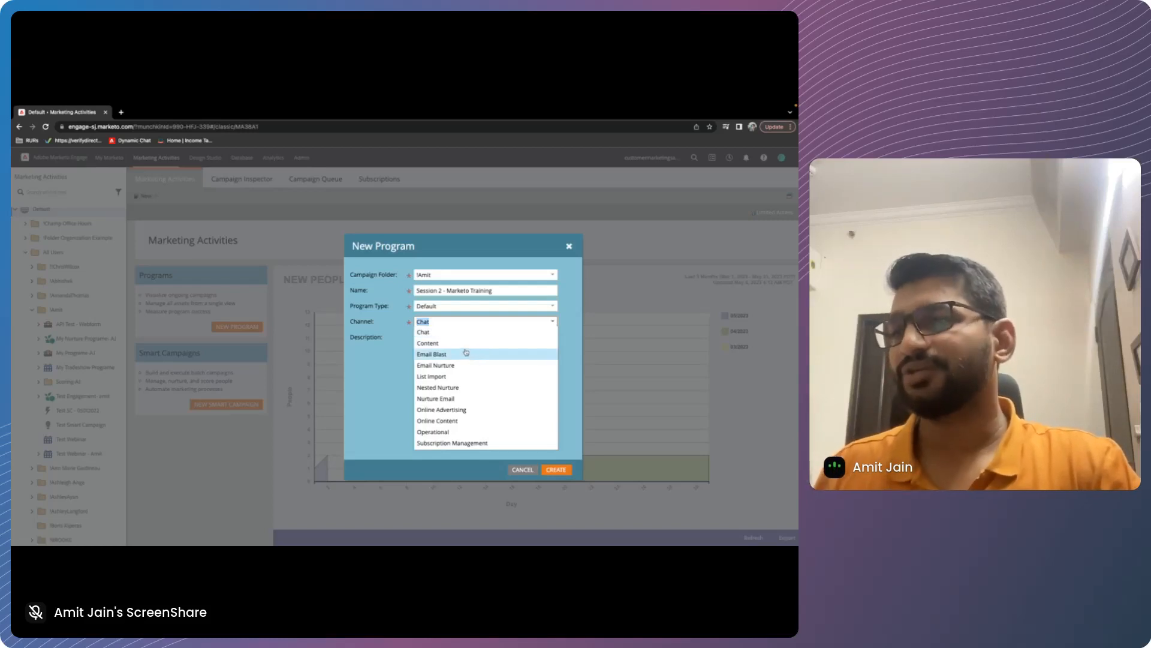
{"action": "scroll", "coordinate": [453, 426], "scroll_direction": "down", "scroll_amount": 1}
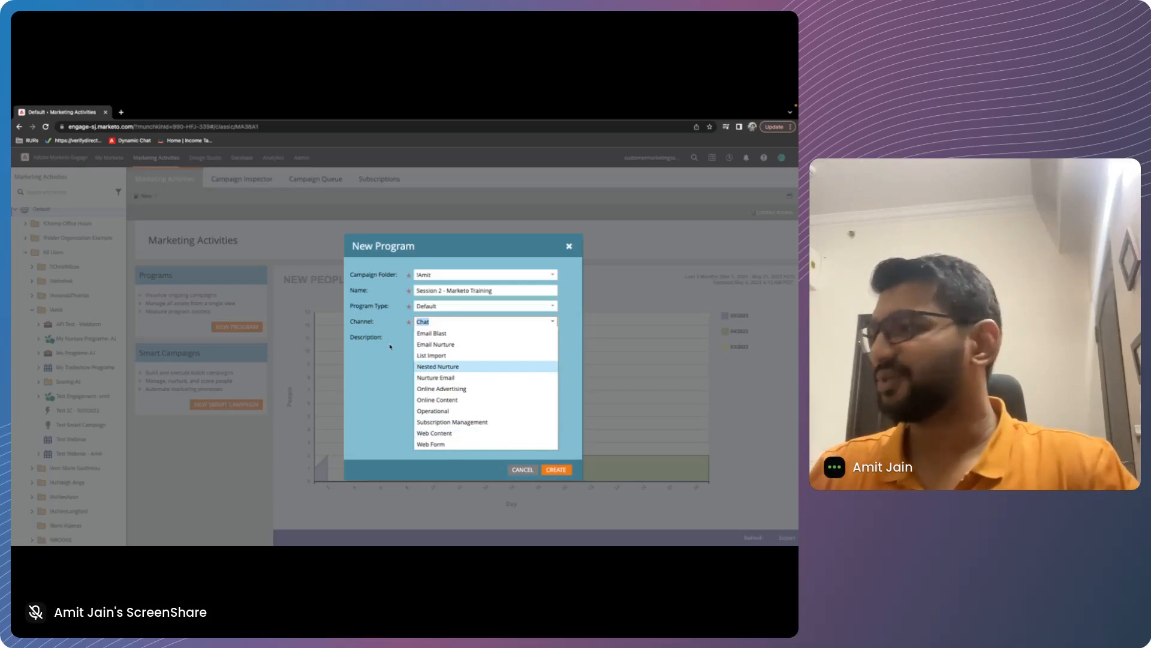
{"action": "left_click", "coordinate": [419, 412]}
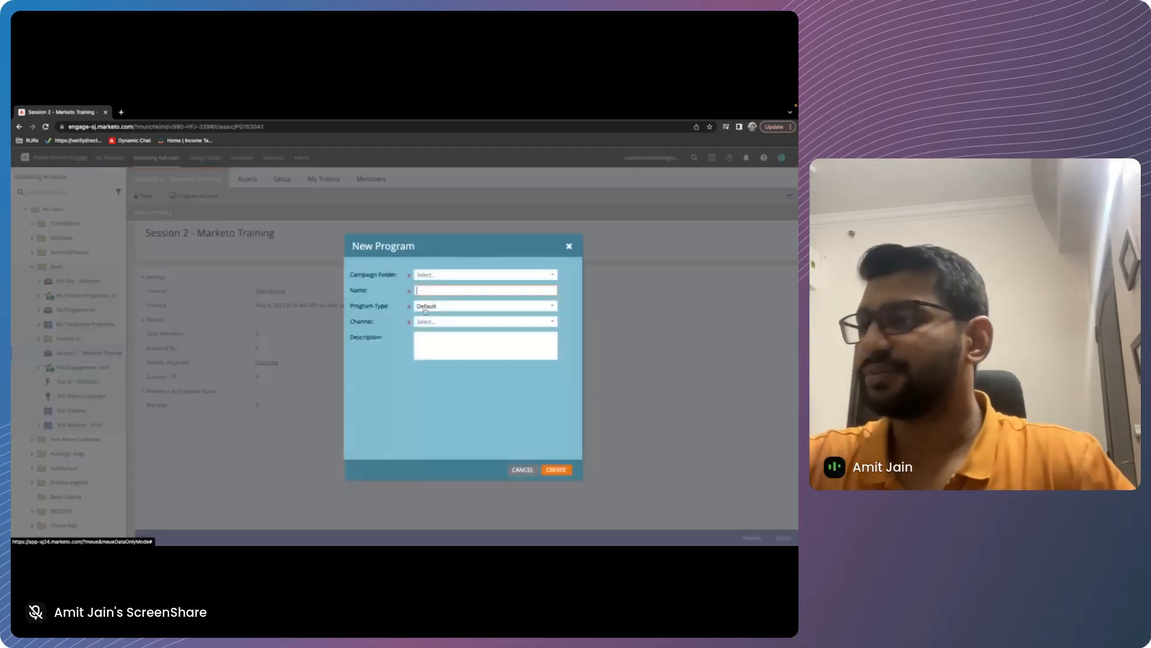
Fill in another new program named "test Email Program" with program type Email and channel Email Send, and submit it
{"action": "left_click", "coordinate": [421, 289]}
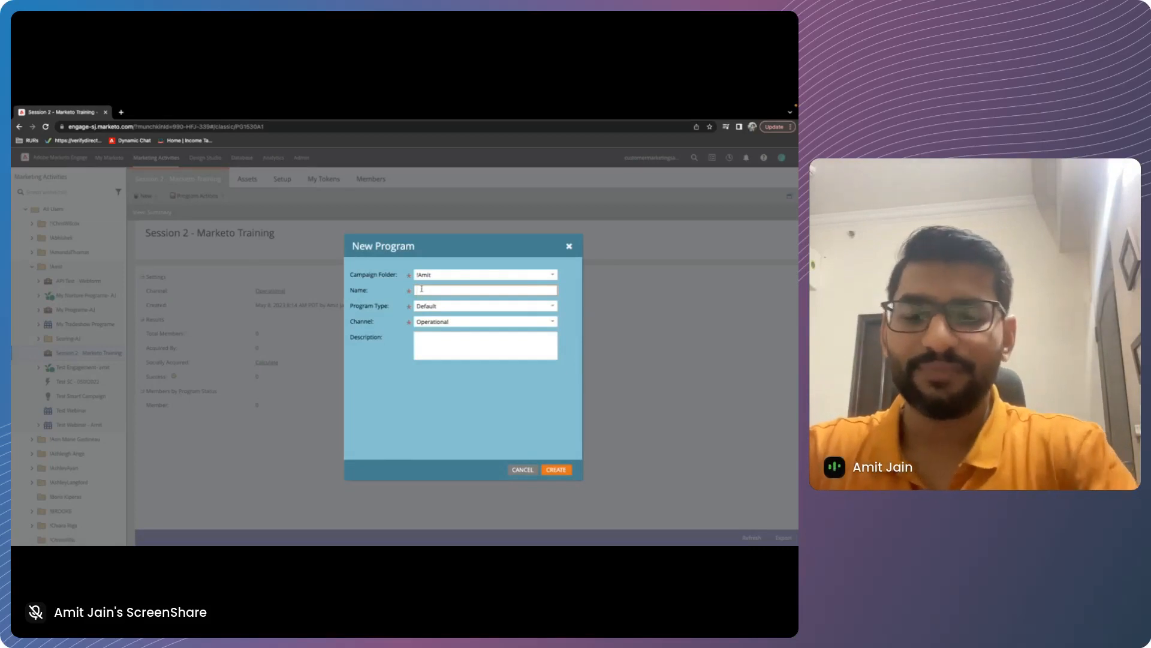
{"action": "type", "text": "test Email Program"}
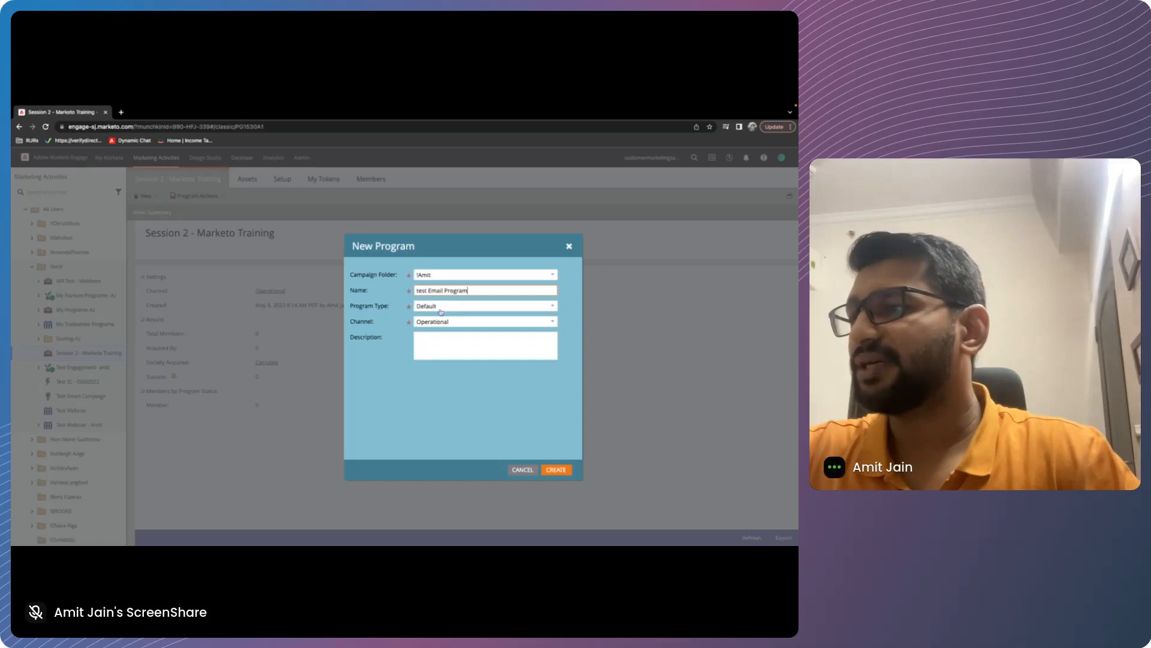
{"action": "left_click", "coordinate": [441, 311]}
{"action": "left_click", "coordinate": [442, 328]}
{"action": "left_click", "coordinate": [456, 322]}
{"action": "left_click", "coordinate": [459, 336]}
{"action": "left_click", "coordinate": [474, 355]}
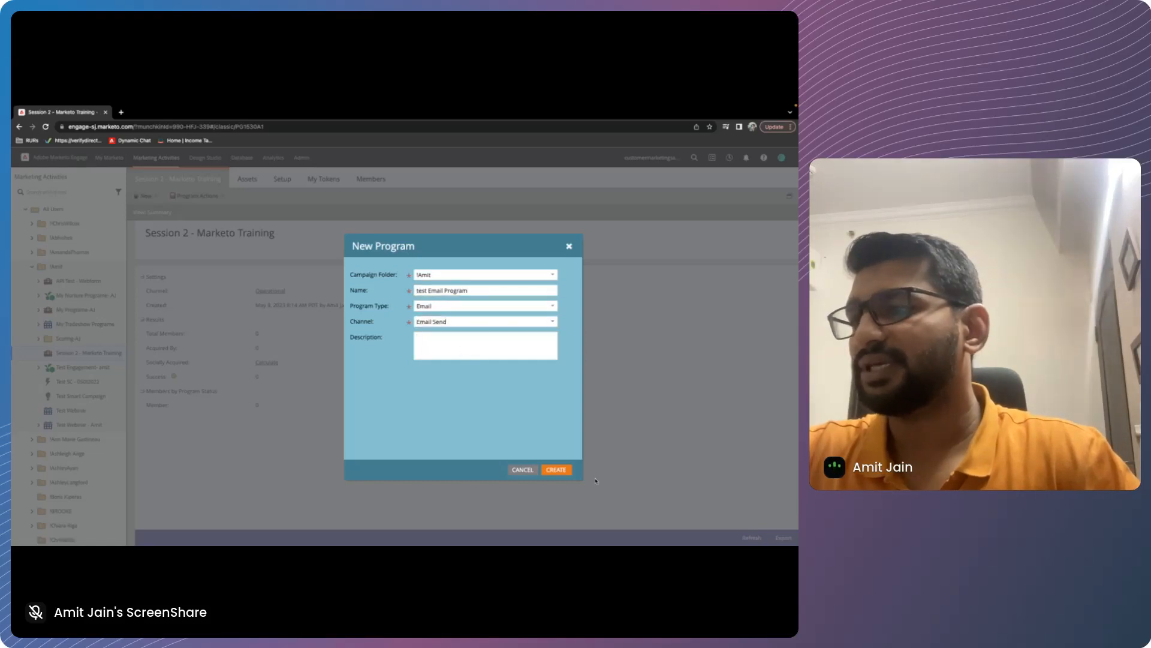
{"action": "left_click", "coordinate": [556, 469]}
Extend the email program's name to "test Email Program - session 2" and create it
{"action": "left_click", "coordinate": [427, 302]}
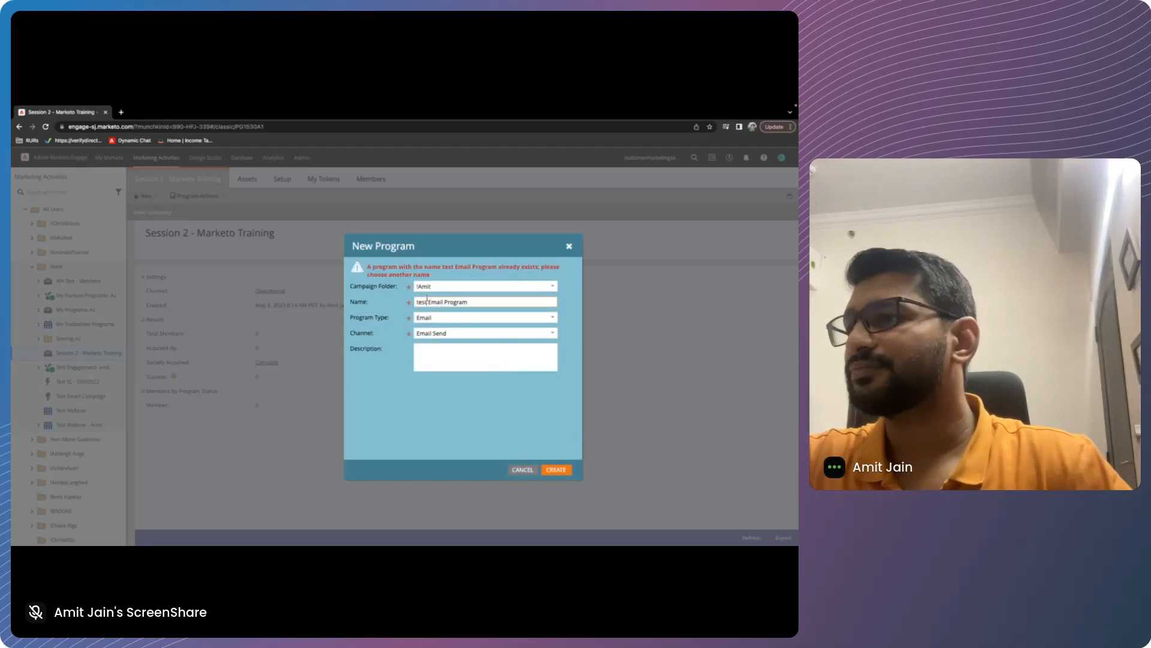
{"action": "left_click", "coordinate": [480, 301]}
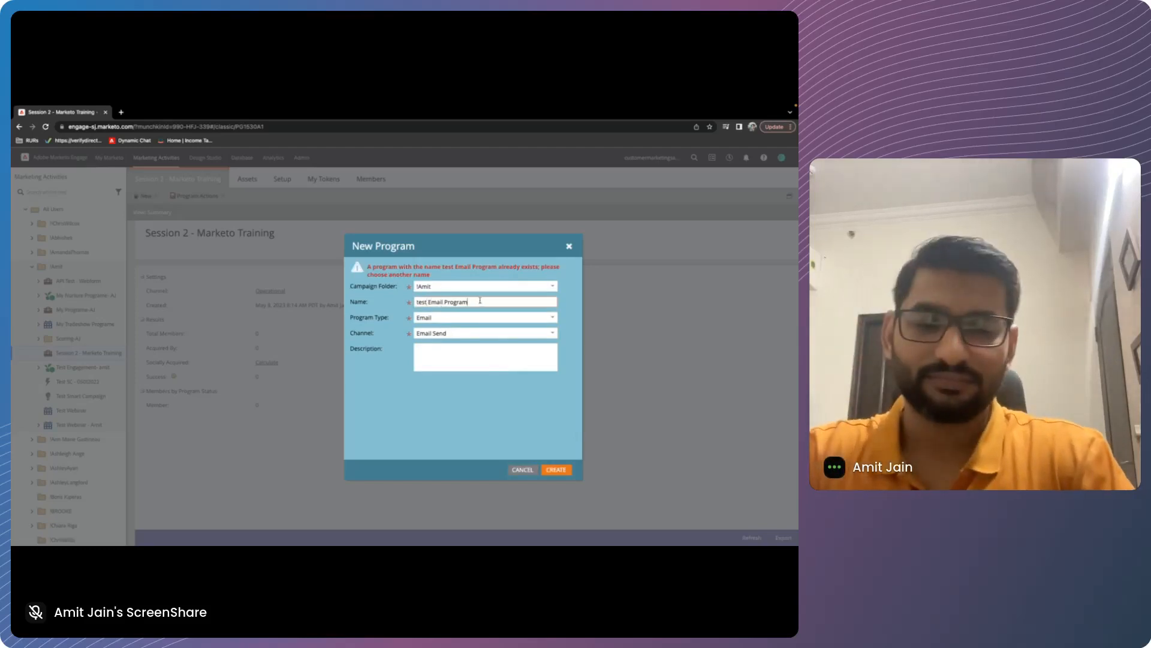
{"action": "type", "text": "- session 2"}
{"action": "key", "text": "Return"}
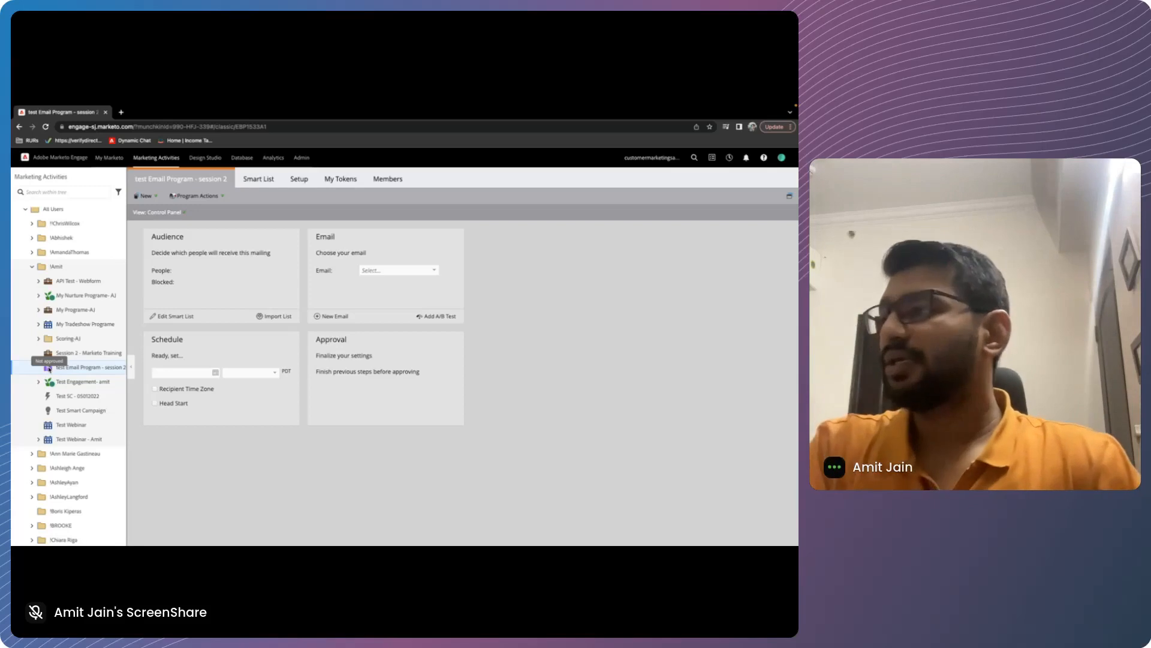
Create a local list named "Training - Session 2 list" in the Session 2 - Marketo Training program and view its people
{"action": "left_click", "coordinate": [49, 353]}
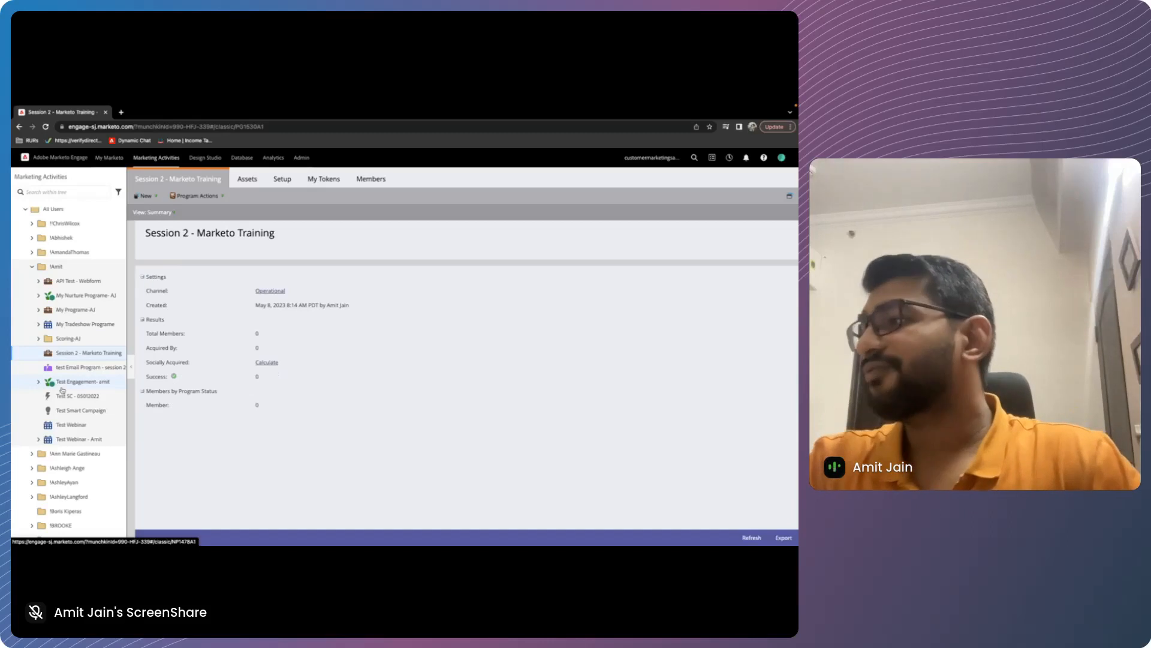
{"action": "right_click", "coordinate": [59, 353]}
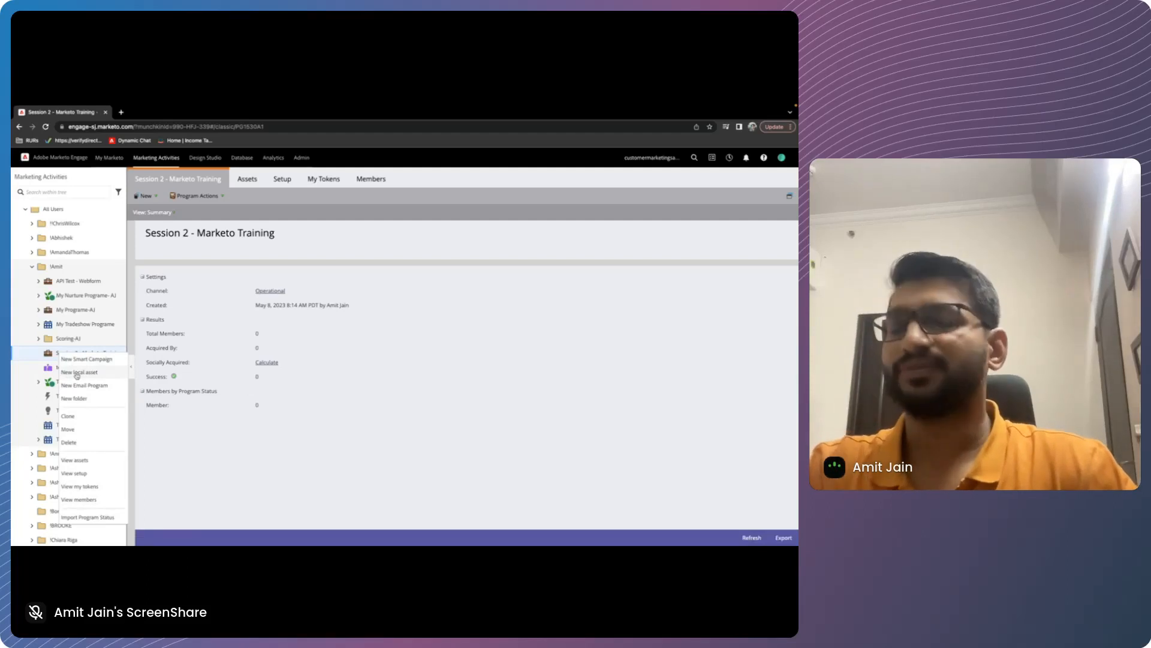
{"action": "left_click", "coordinate": [76, 373]}
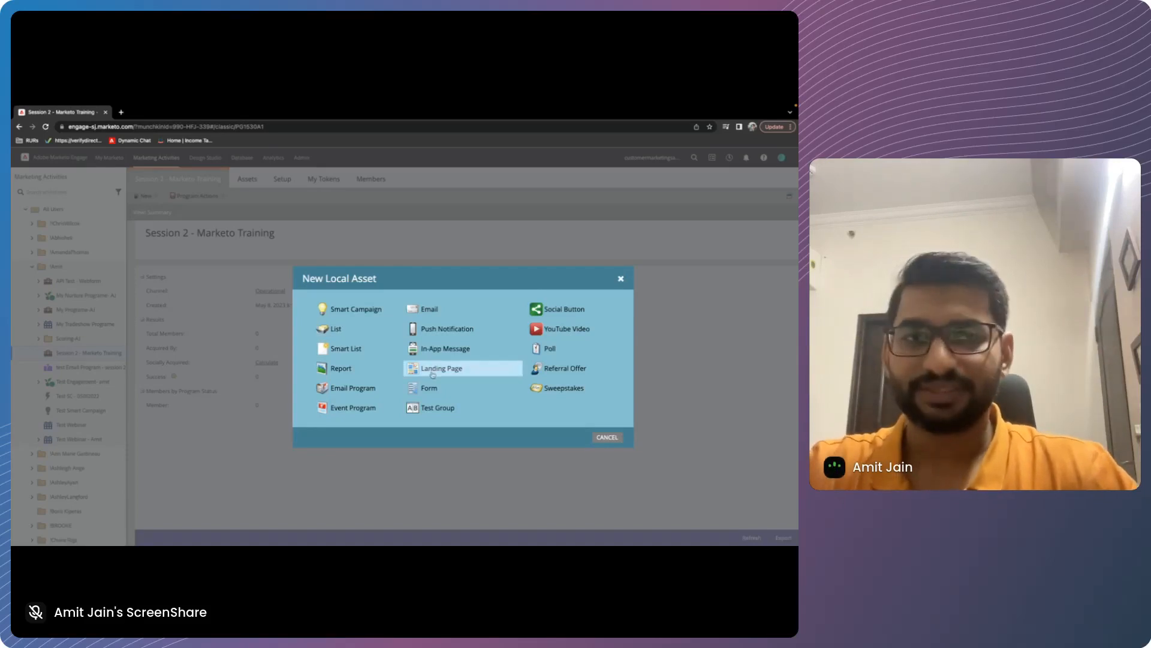
{"action": "left_click", "coordinate": [338, 330]}
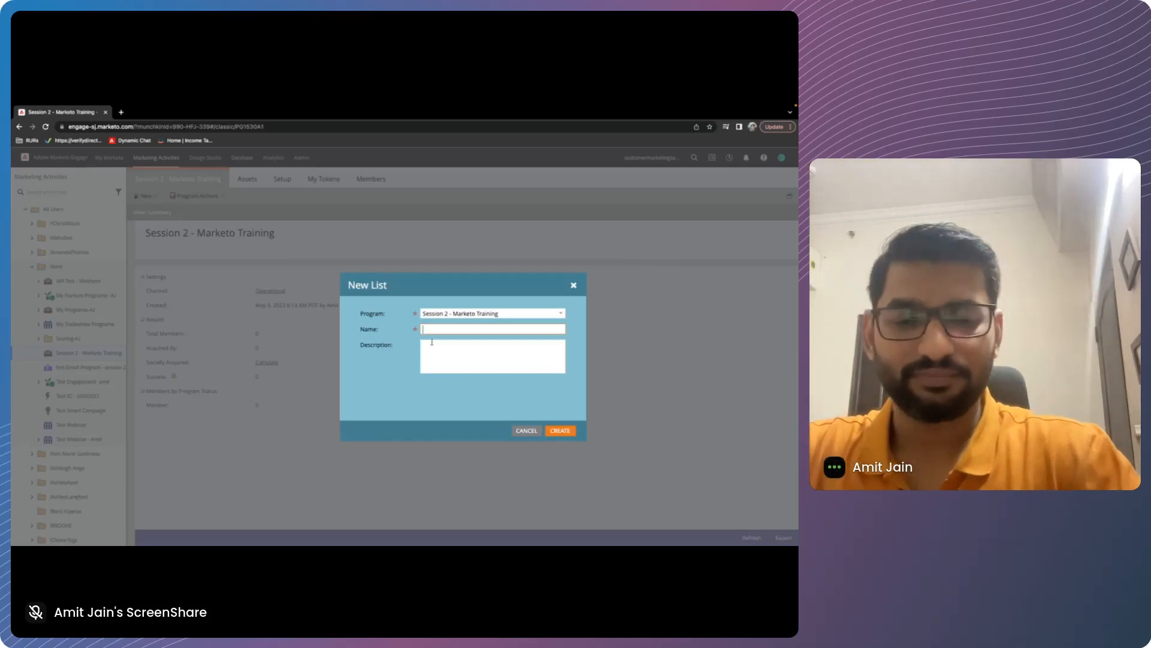
{"action": "type", "text": "Training - Session"}
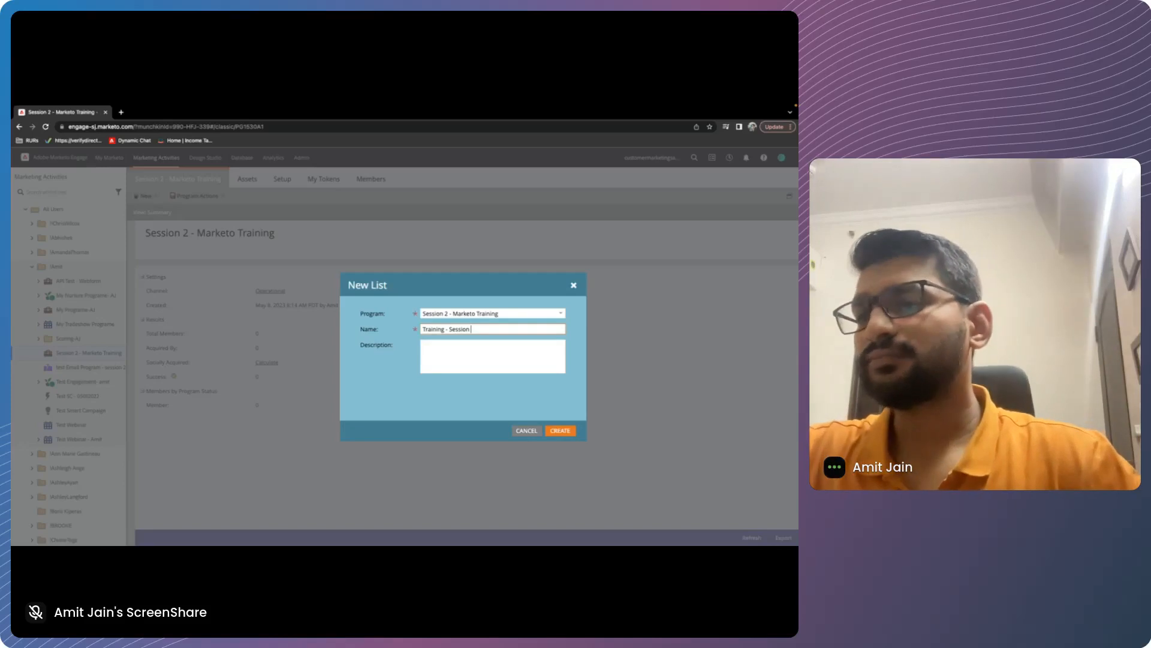
{"action": "type", "text": " 2 list"}
{"action": "key", "text": "Return"}
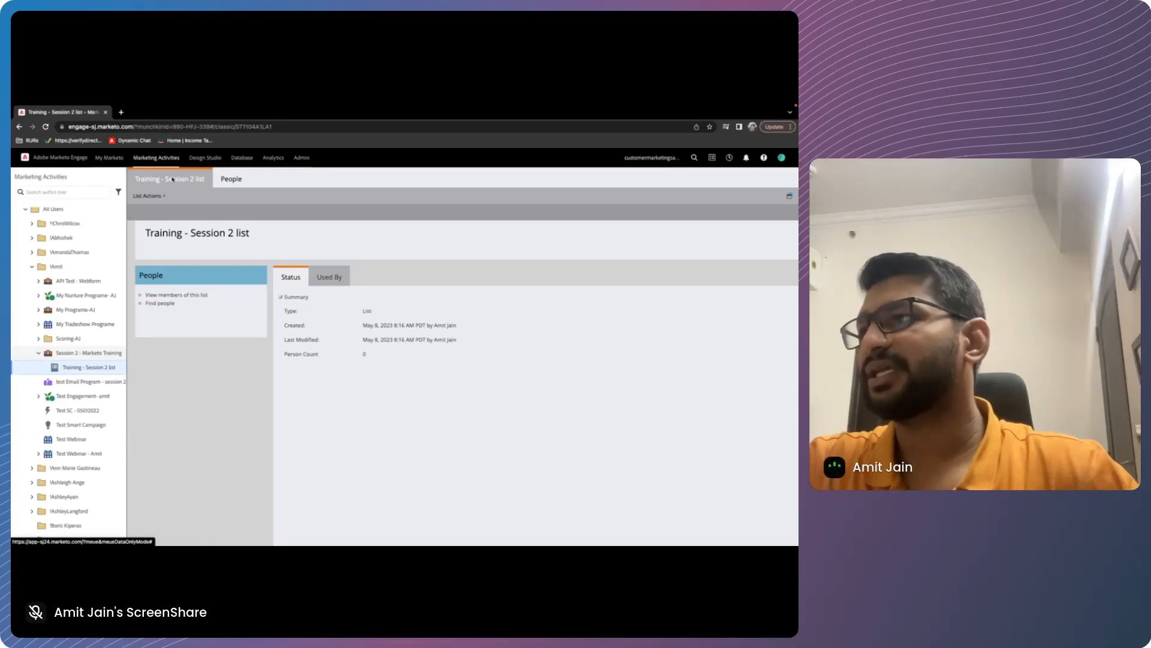
{"action": "left_click", "coordinate": [231, 179]}
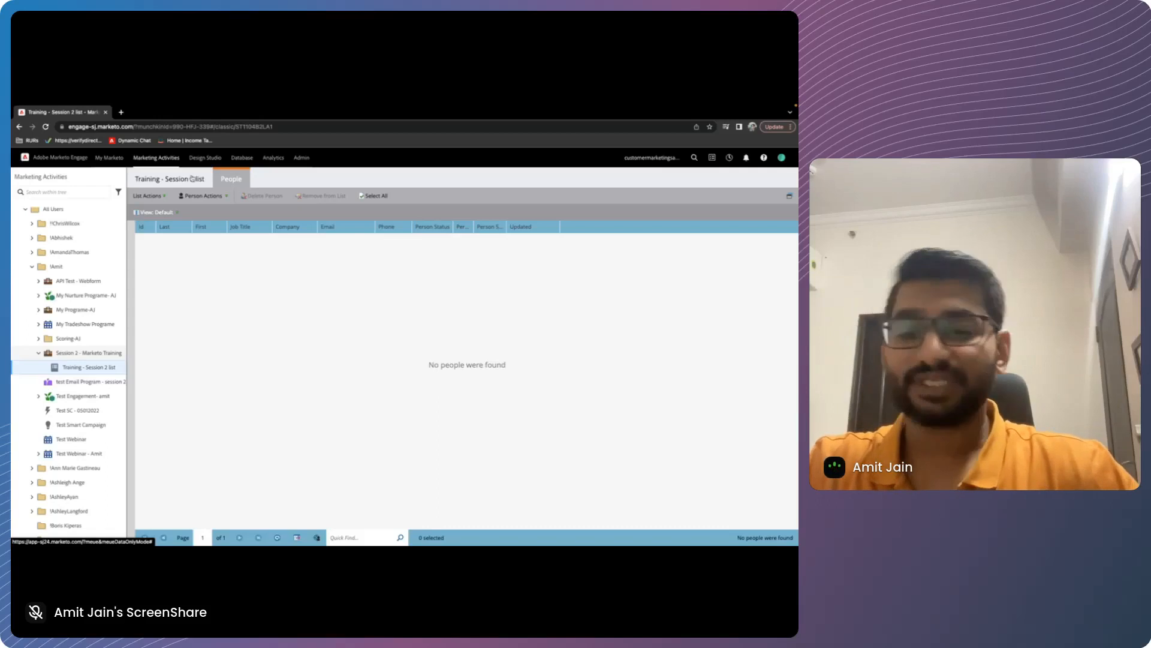
{"action": "key", "text": "super+Tab"}
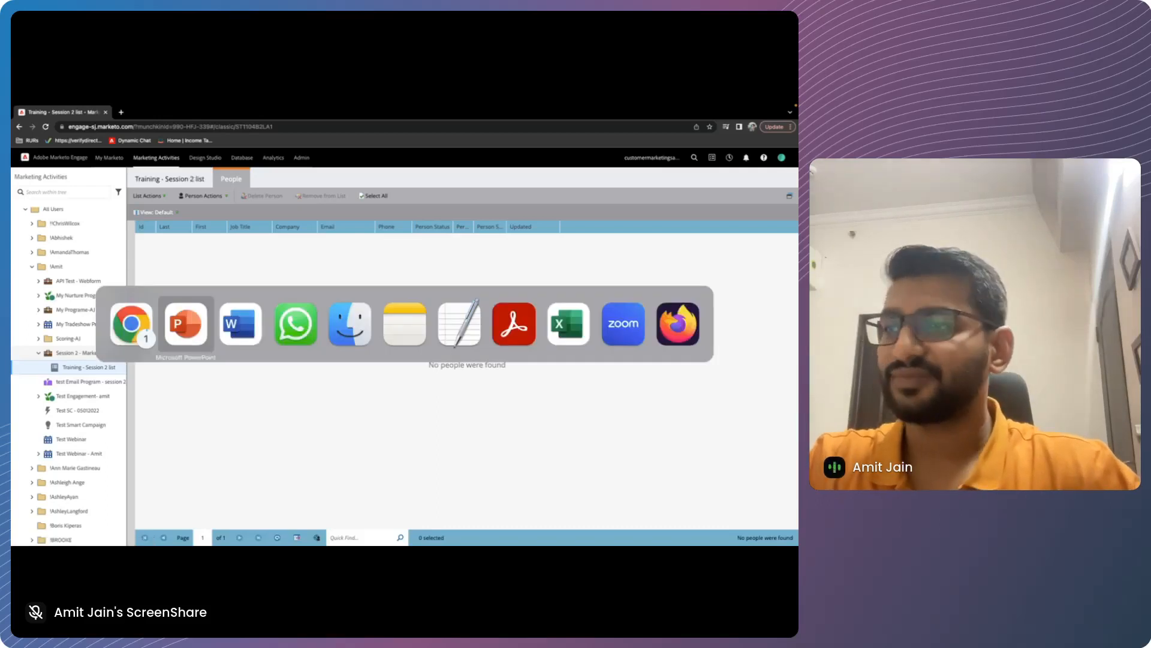
{"action": "mouse_move", "coordinate": [154, 526]}
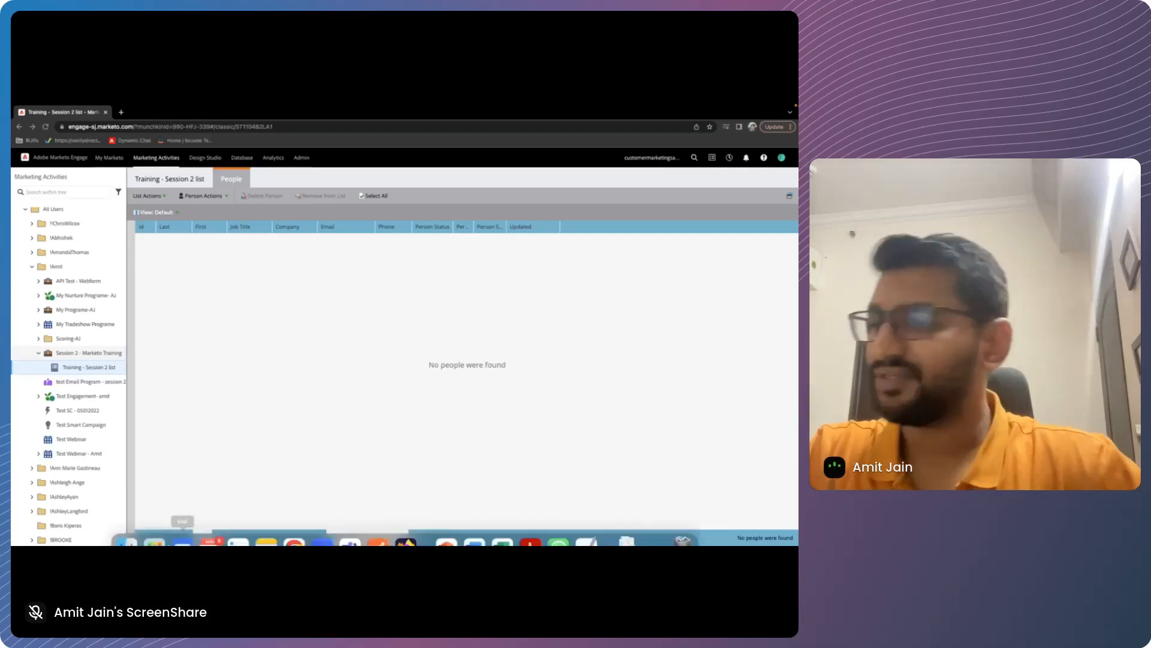
{"action": "left_click", "coordinate": [155, 526]}
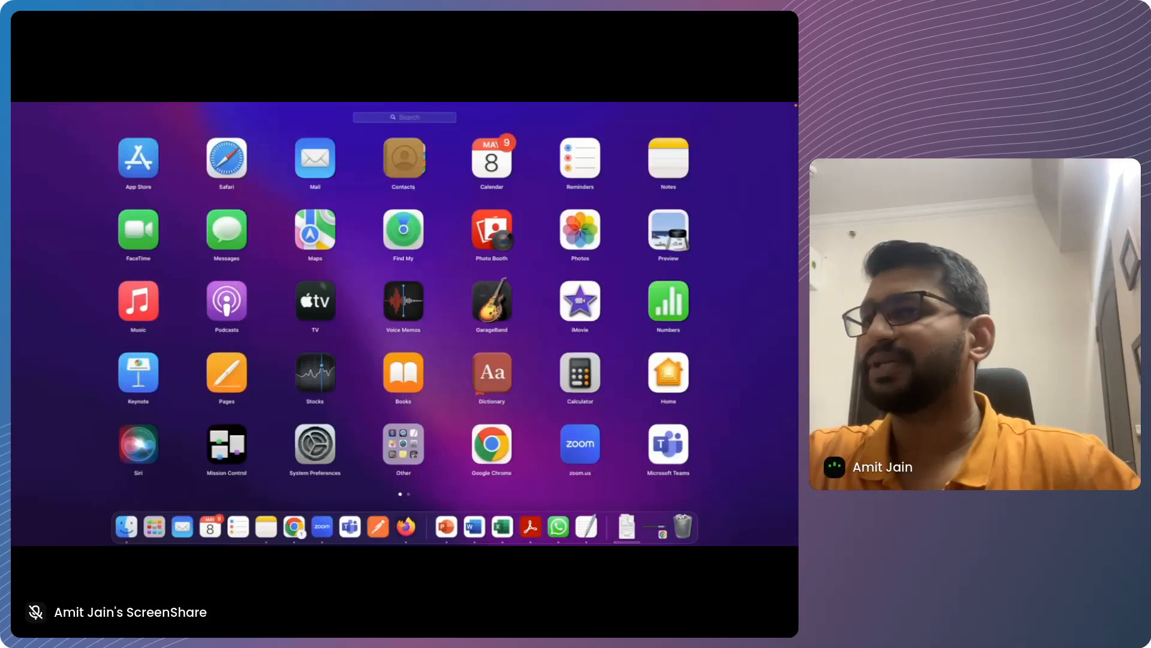
{"action": "key", "text": "Escape"}
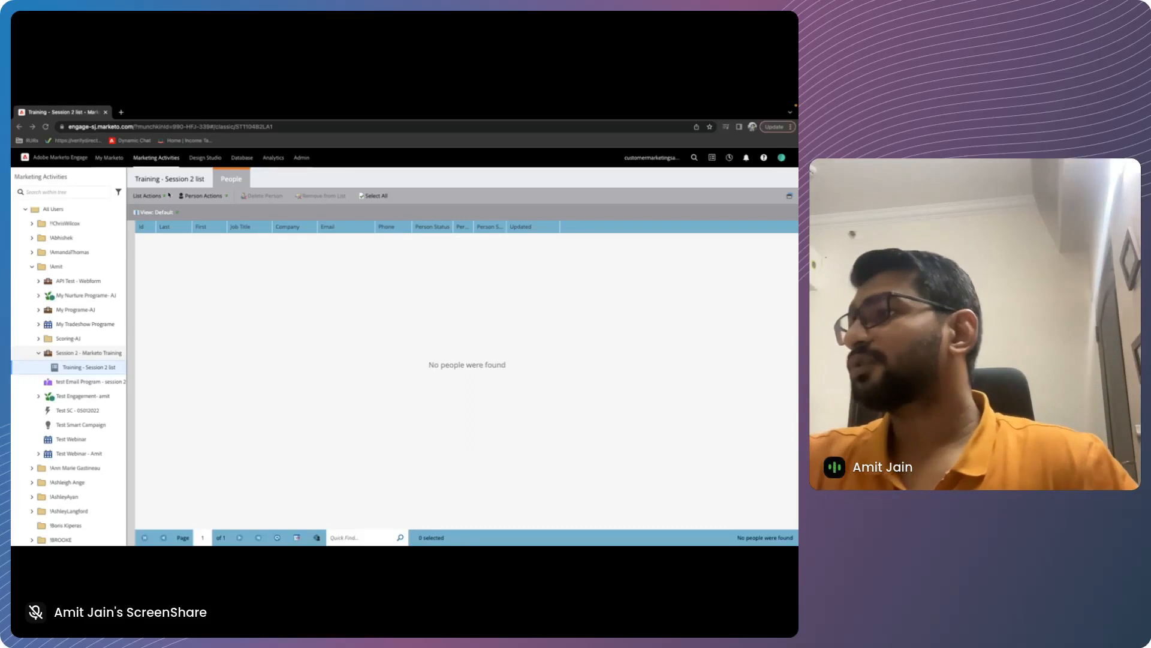
Start a list import into Training - Session 2 list with List Upload.csv from the Desktop, setting the file format to Comma Separated Values
{"action": "left_click", "coordinate": [169, 178]}
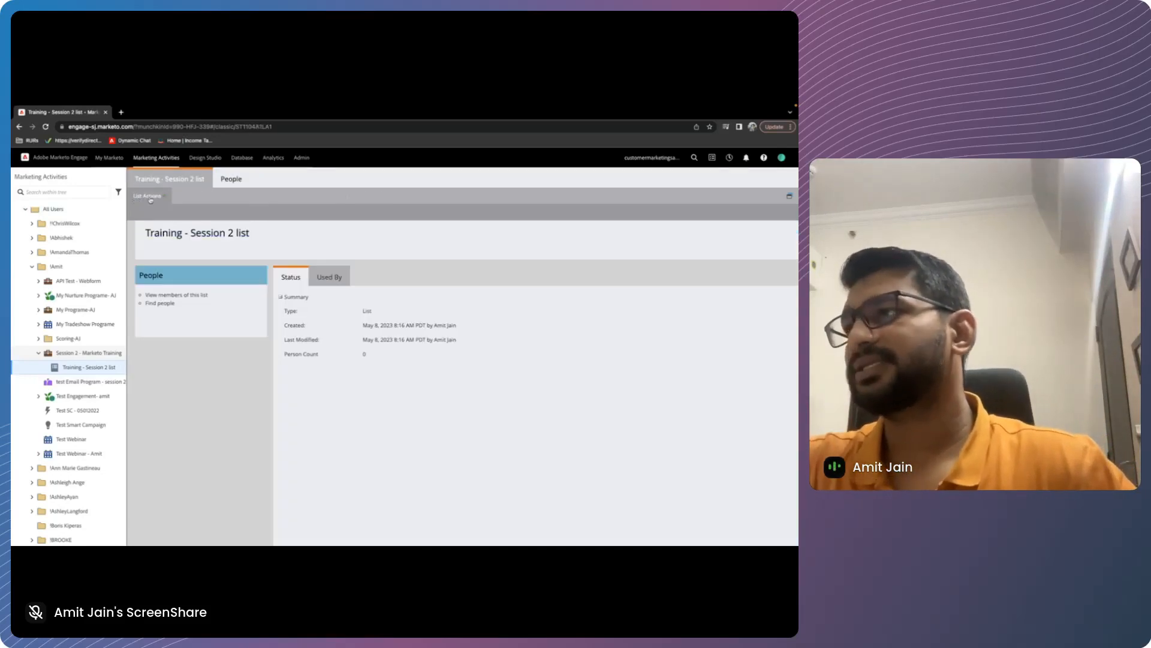
{"action": "left_click", "coordinate": [148, 197]}
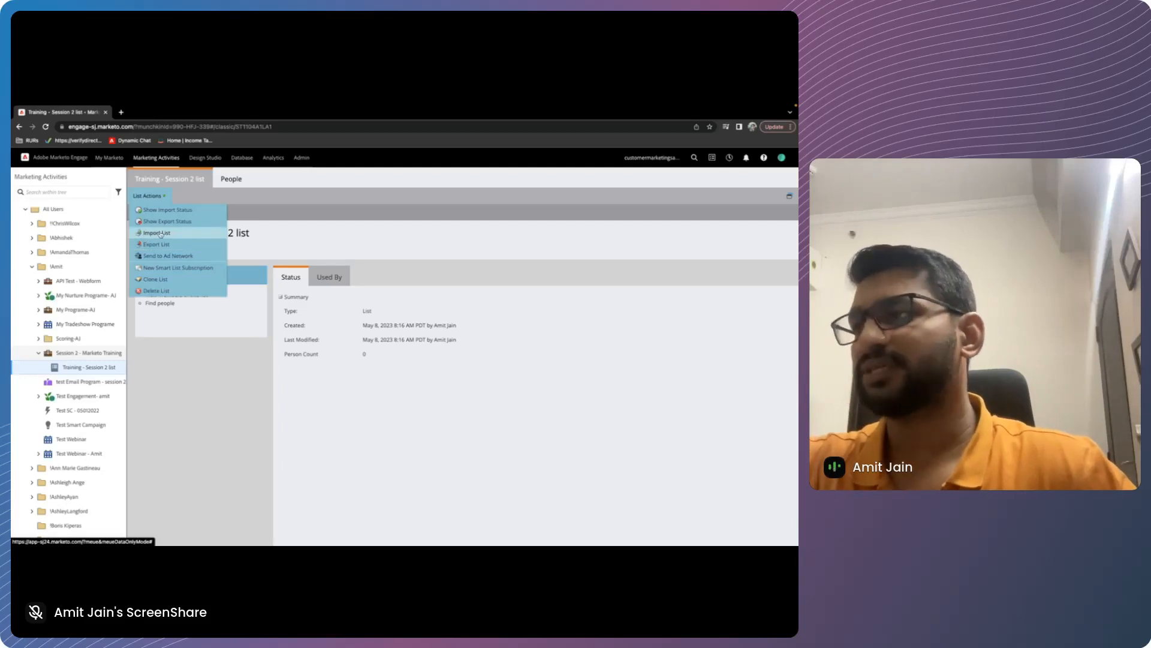
{"action": "left_click", "coordinate": [157, 233]}
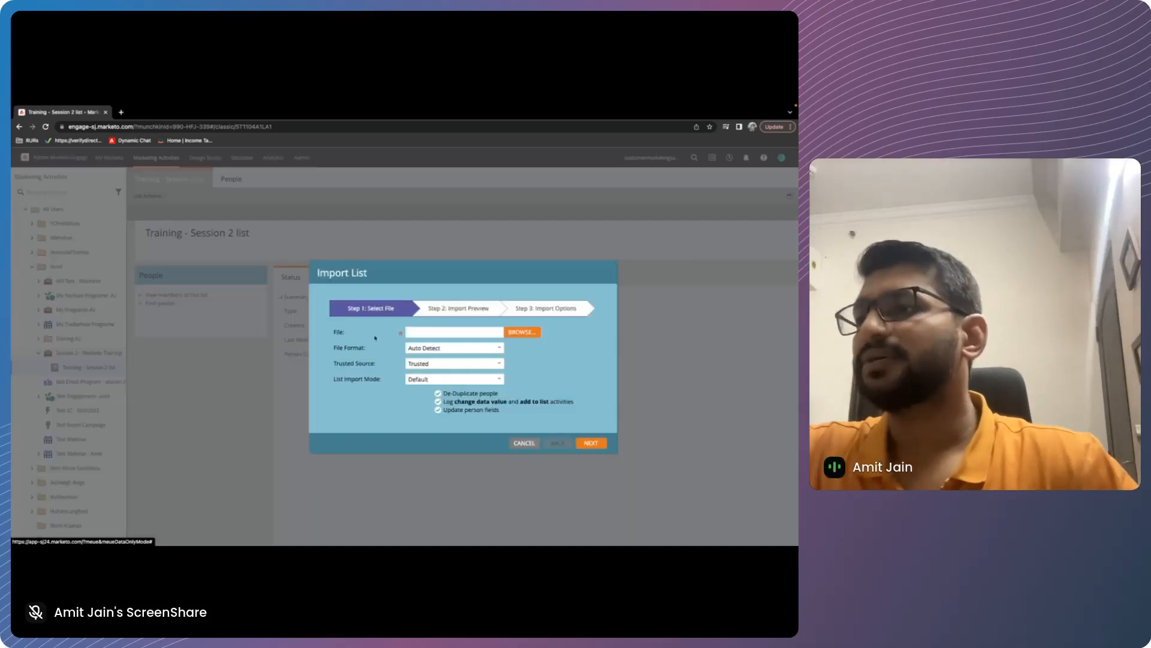
{"action": "left_click", "coordinate": [418, 331]}
{"action": "left_click", "coordinate": [135, 209]}
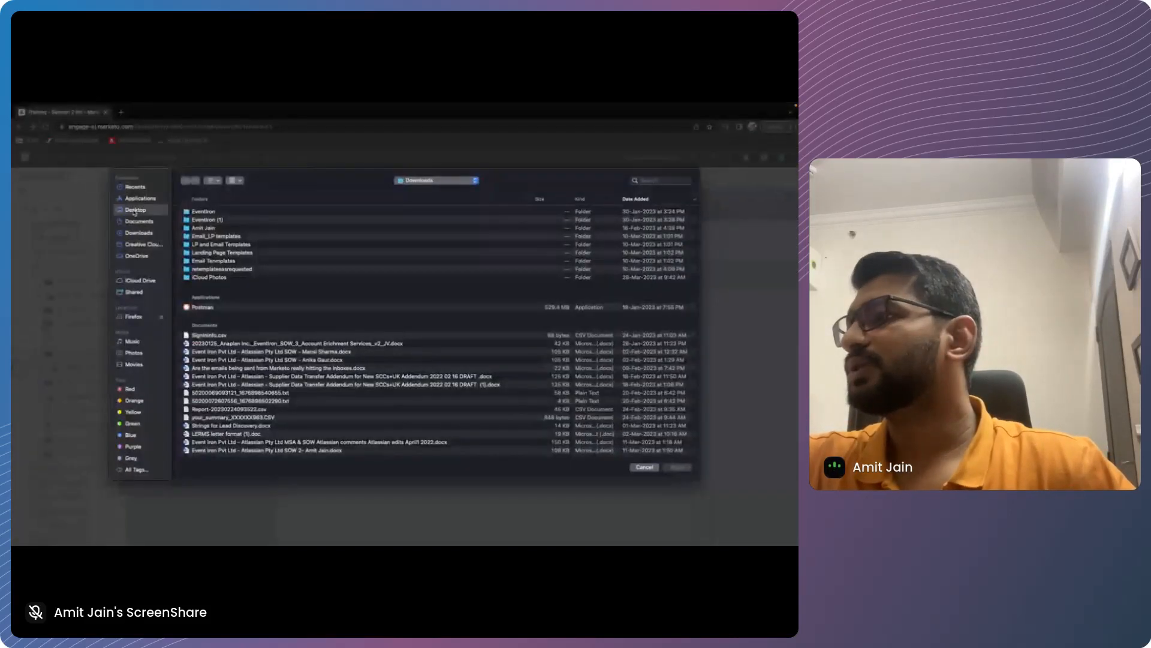
{"action": "left_click", "coordinate": [218, 239]}
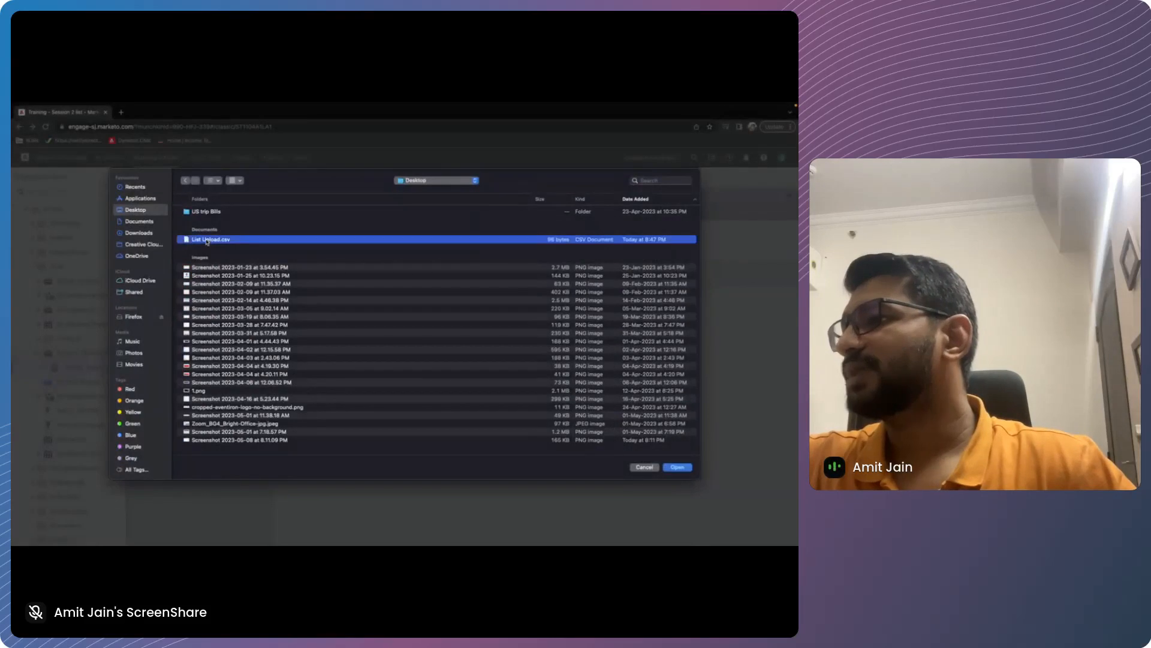
{"action": "scroll", "coordinate": [218, 234], "scroll_direction": "down", "scroll_amount": 1}
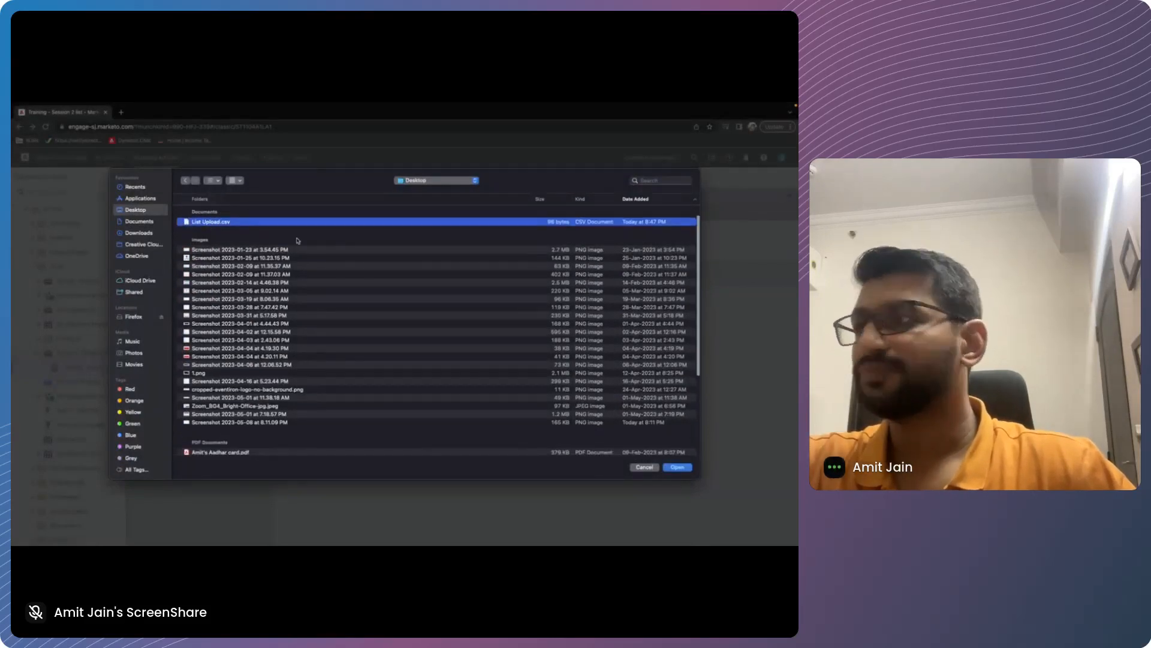
{"action": "left_click", "coordinate": [677, 467]}
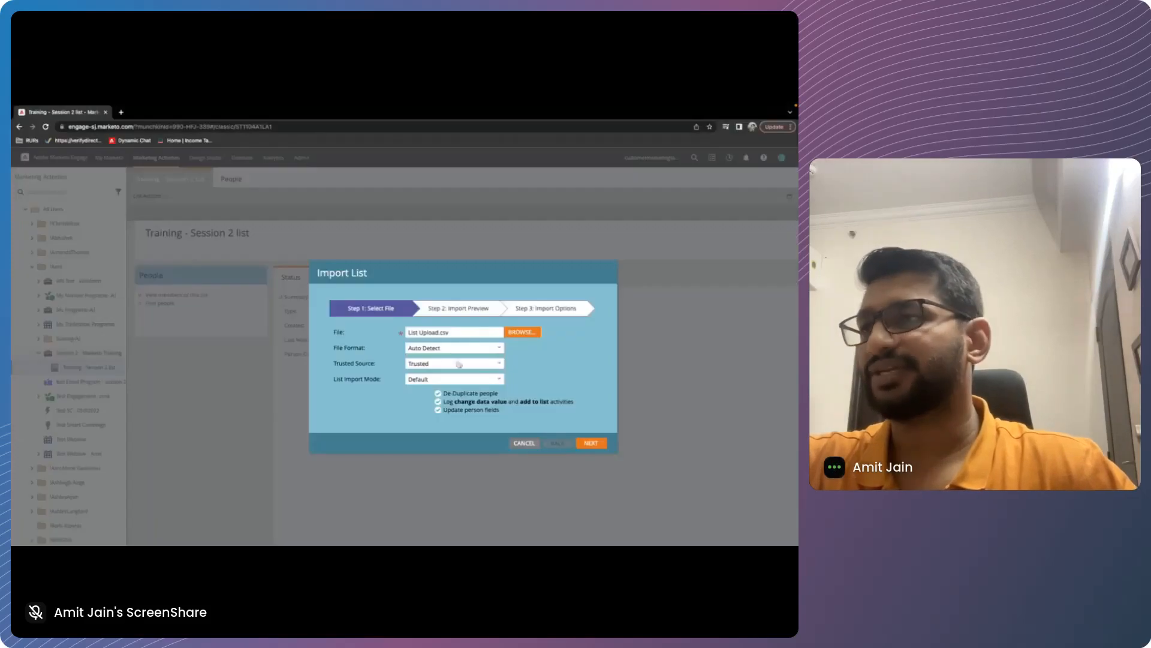
{"action": "left_click", "coordinate": [434, 348]}
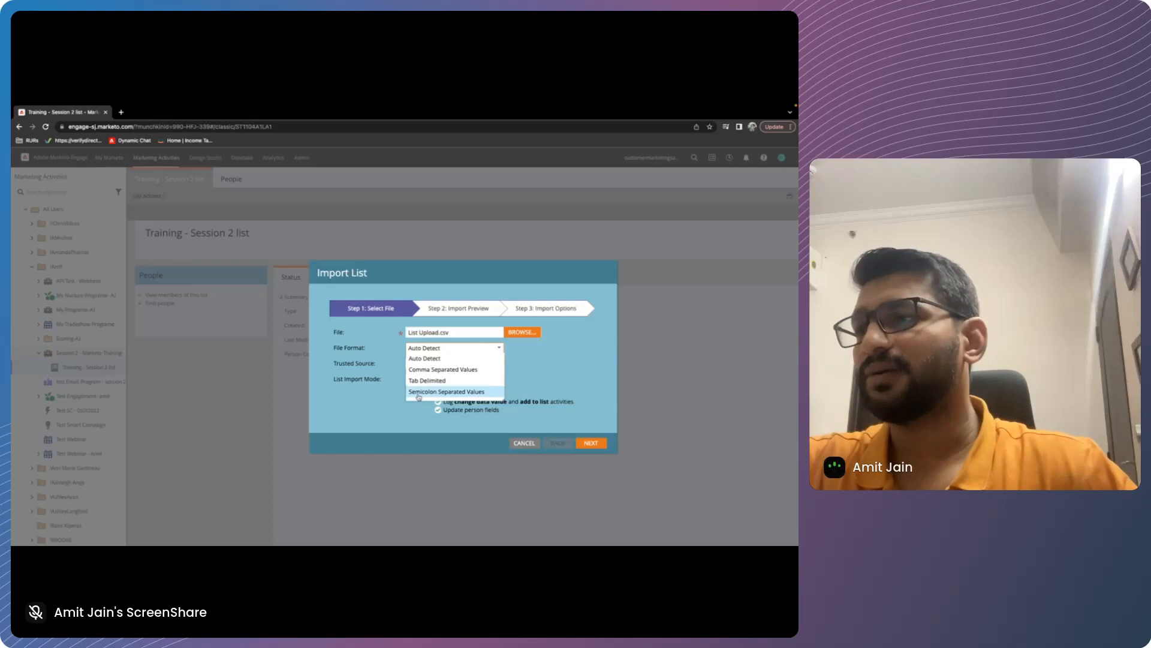
{"action": "left_click", "coordinate": [462, 369]}
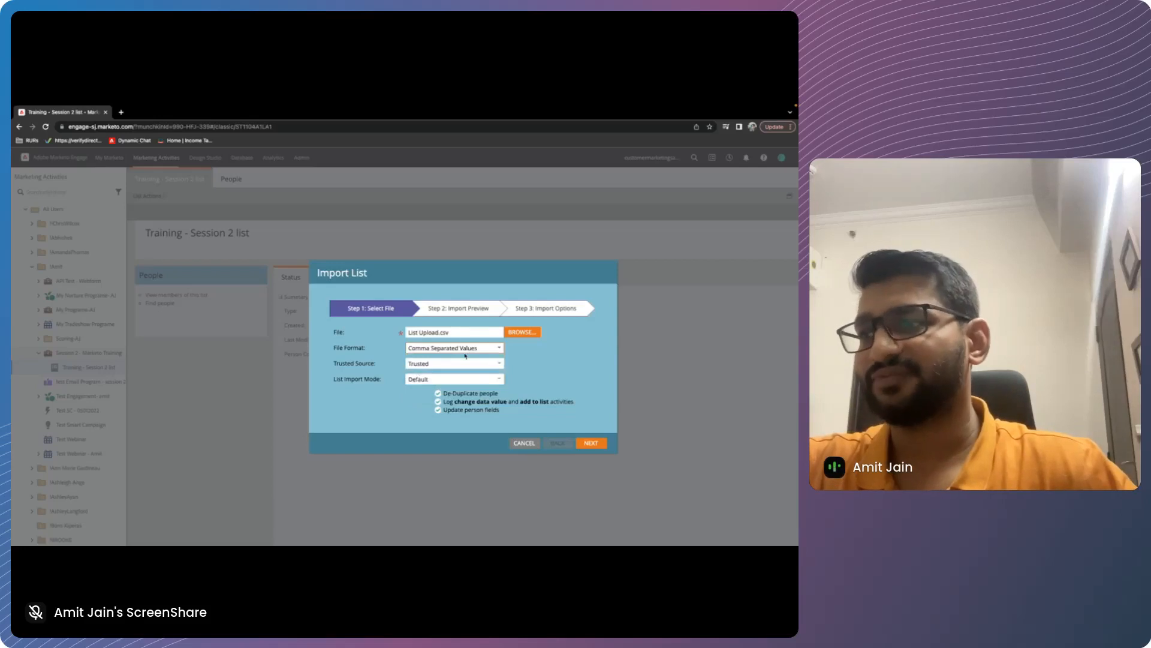
Try Untrusted as the trusted source and look through the list import modes
{"action": "left_click", "coordinate": [495, 363]}
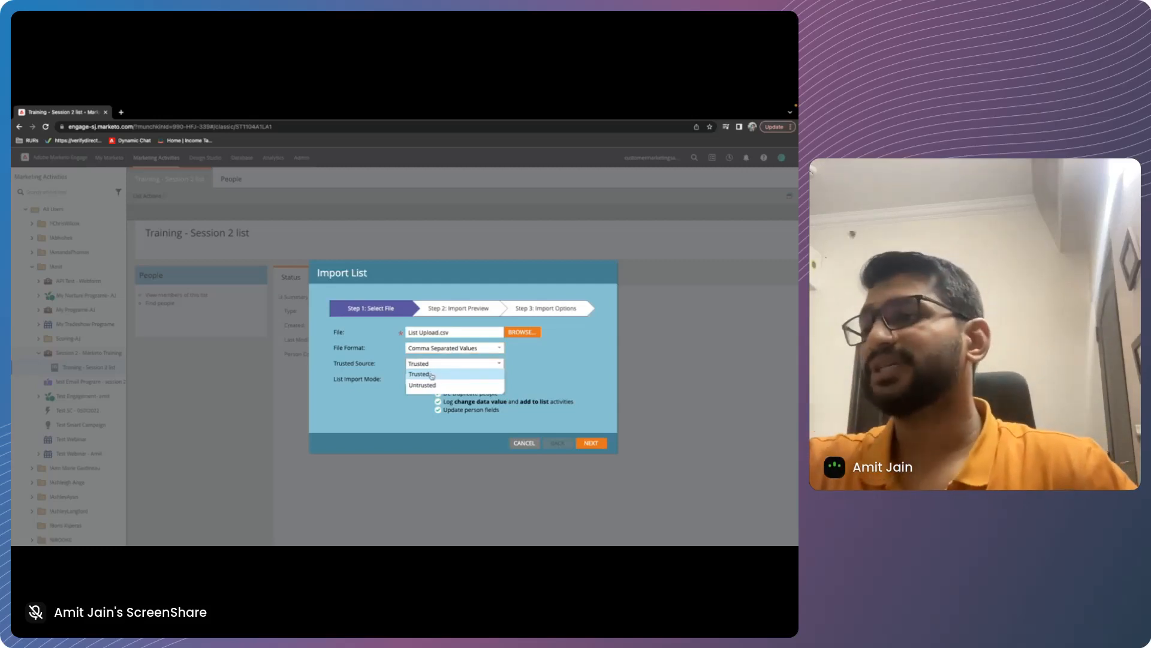
{"action": "left_click", "coordinate": [423, 374]}
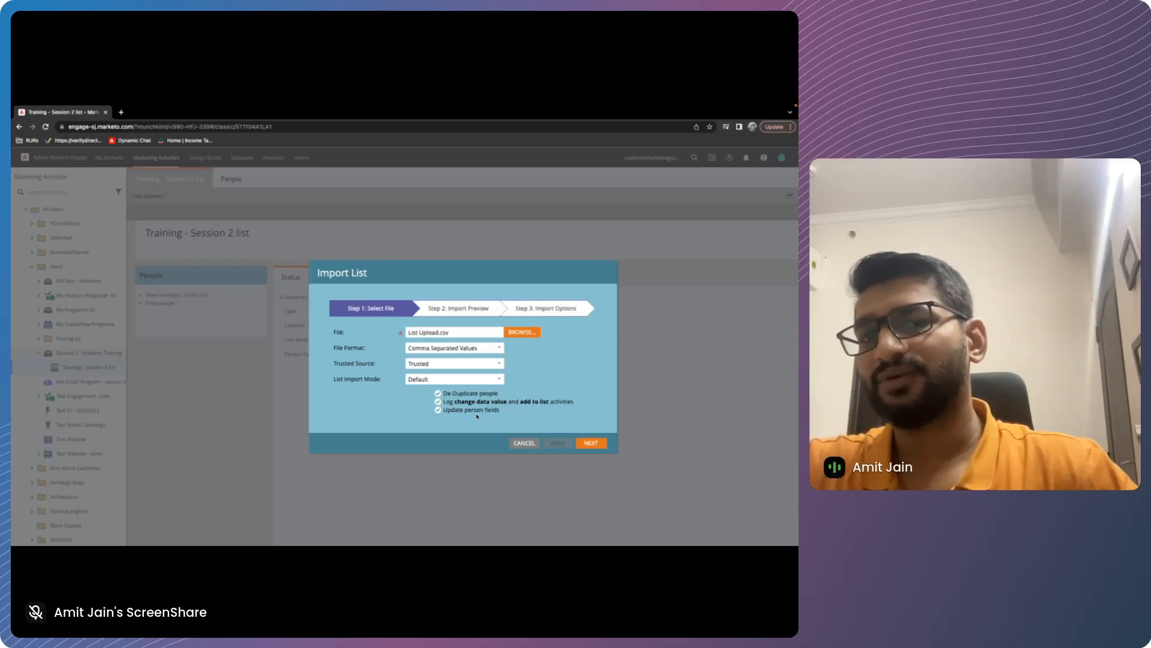
{"action": "left_click", "coordinate": [427, 367]}
{"action": "left_click", "coordinate": [426, 385]}
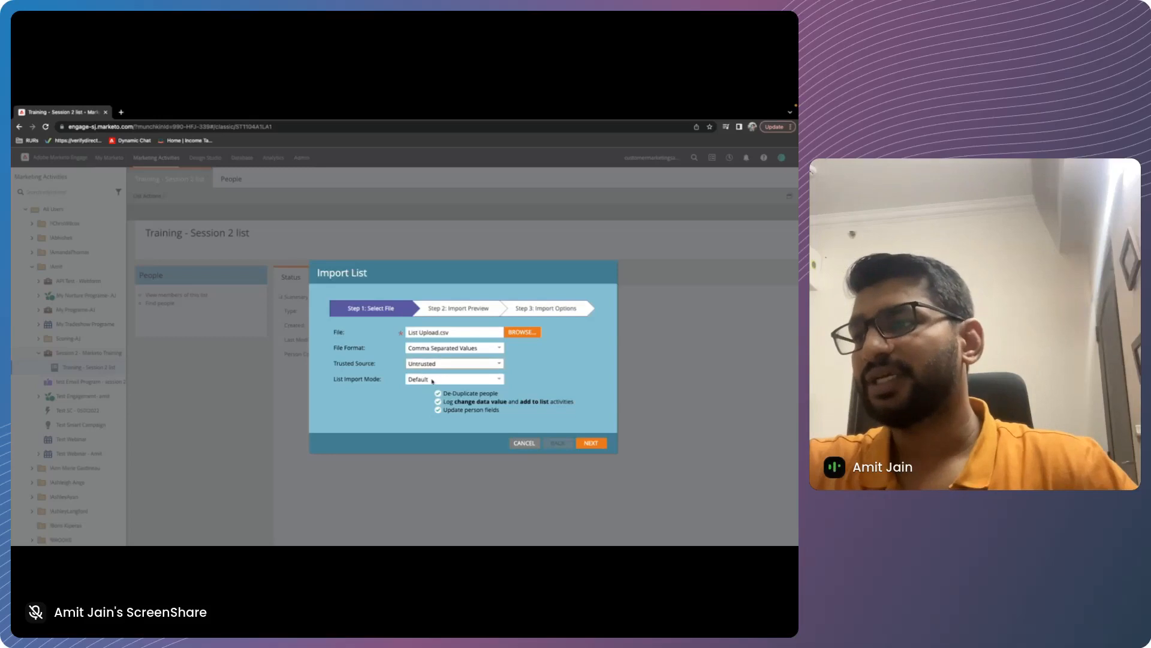
{"action": "left_click", "coordinate": [427, 366]}
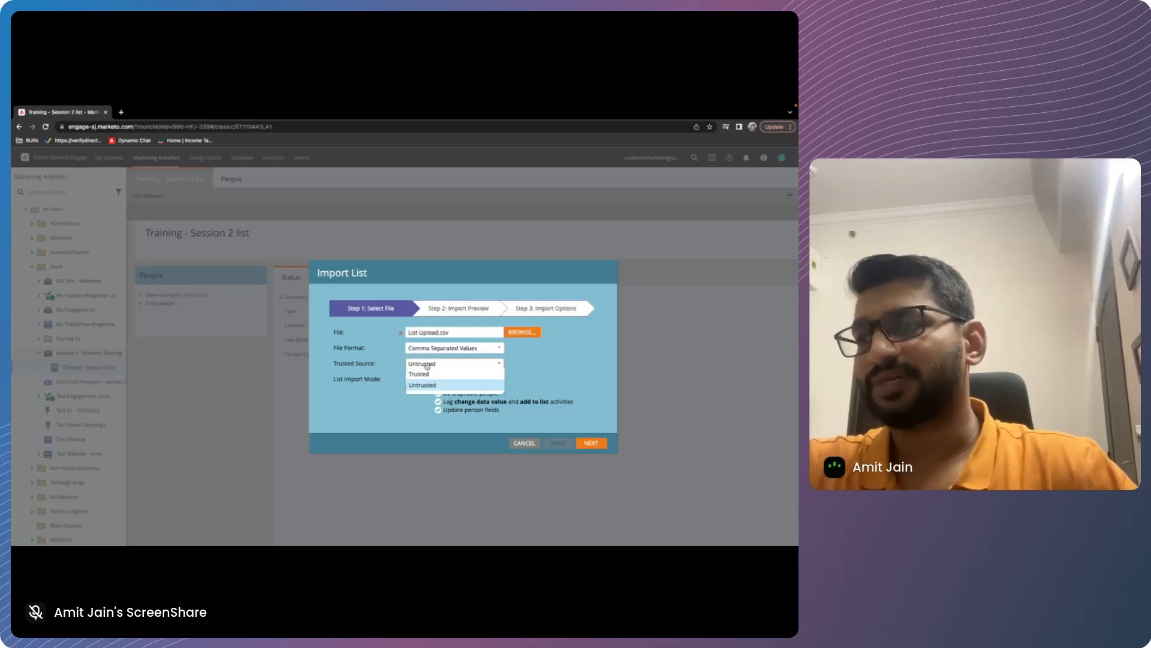
{"action": "left_click", "coordinate": [422, 385]}
{"action": "left_click", "coordinate": [420, 380]}
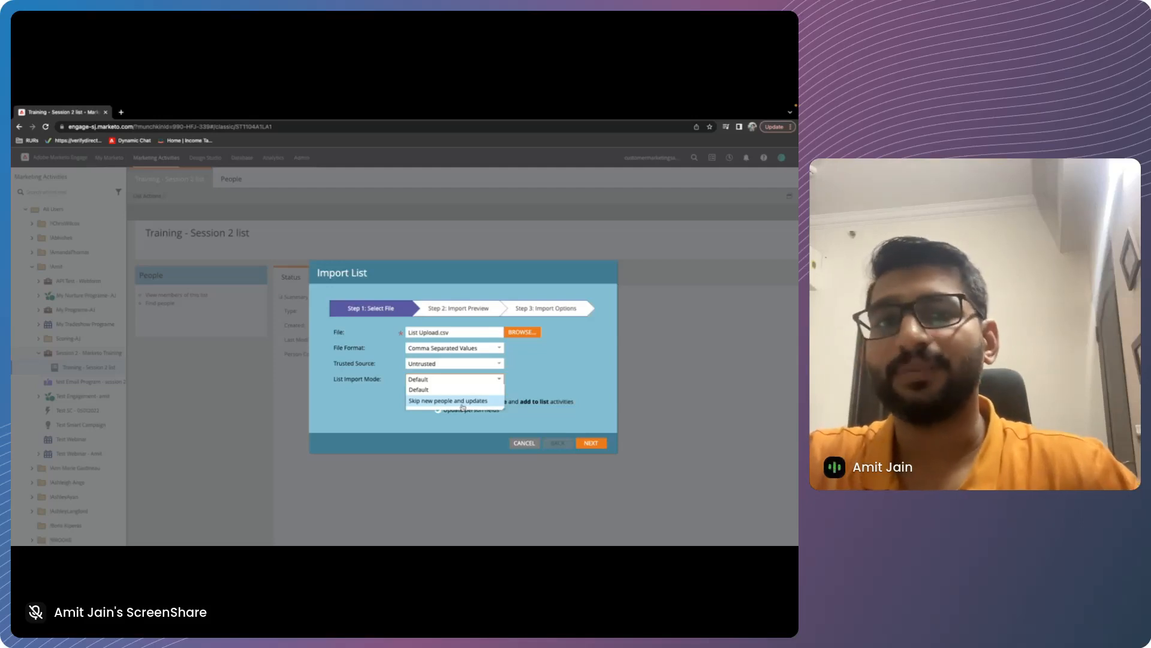
{"action": "left_click", "coordinate": [415, 406]}
Set the trusted source to Trusted, leave the list import mode at Default, and continue to the import preview
{"action": "left_click", "coordinate": [434, 364]}
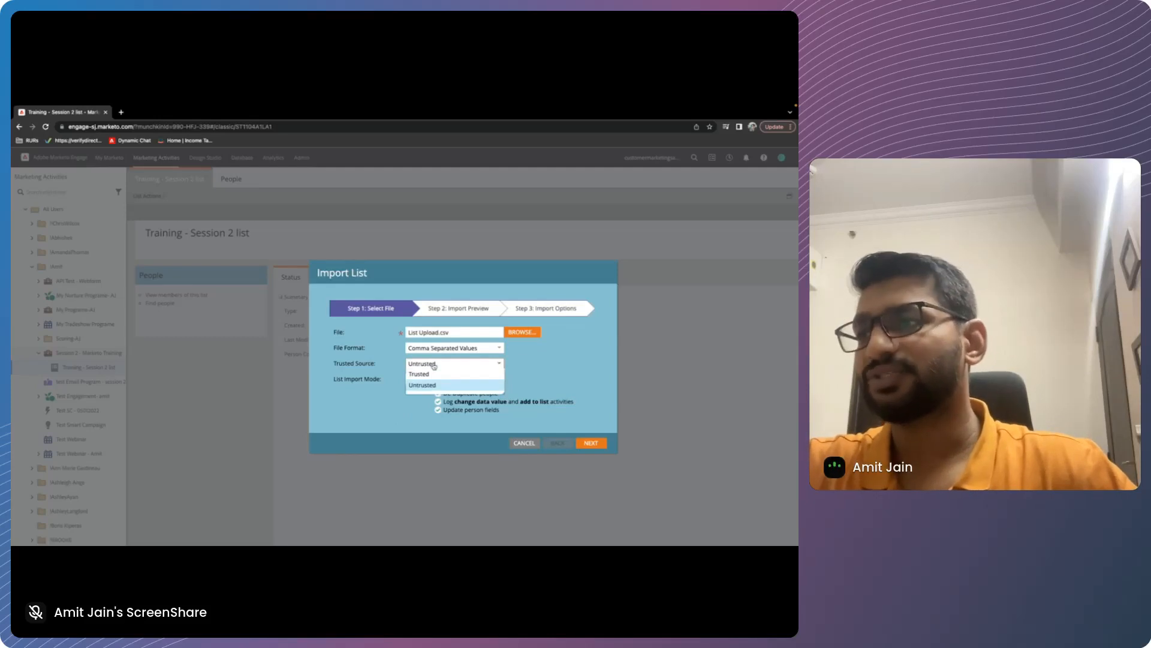
{"action": "left_click", "coordinate": [419, 373]}
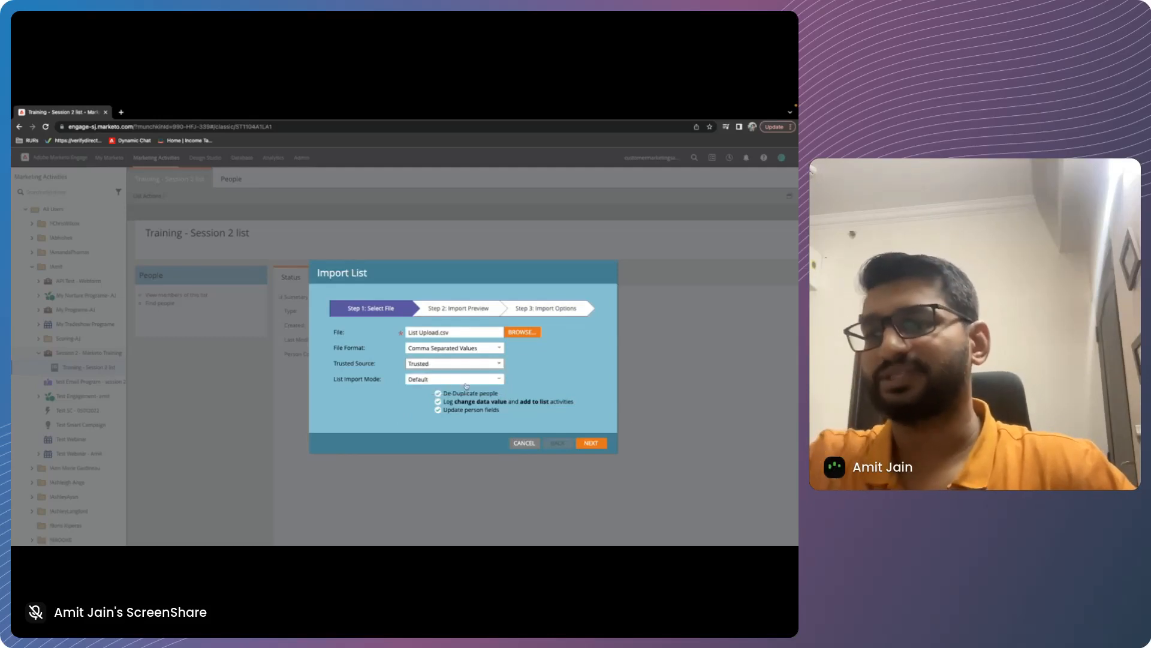
{"action": "left_click", "coordinate": [602, 442]}
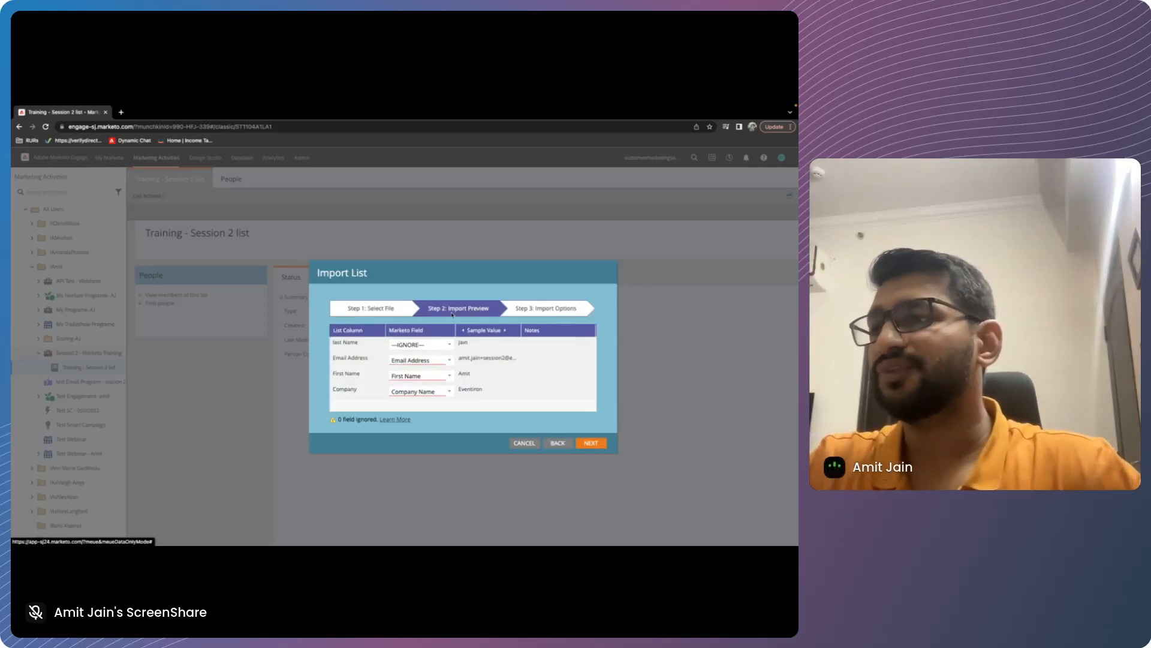
Map the last Name column to the Last Name field in Marketo and continue to the import options
{"action": "scroll", "coordinate": [453, 313], "scroll_direction": "down", "scroll_amount": 1}
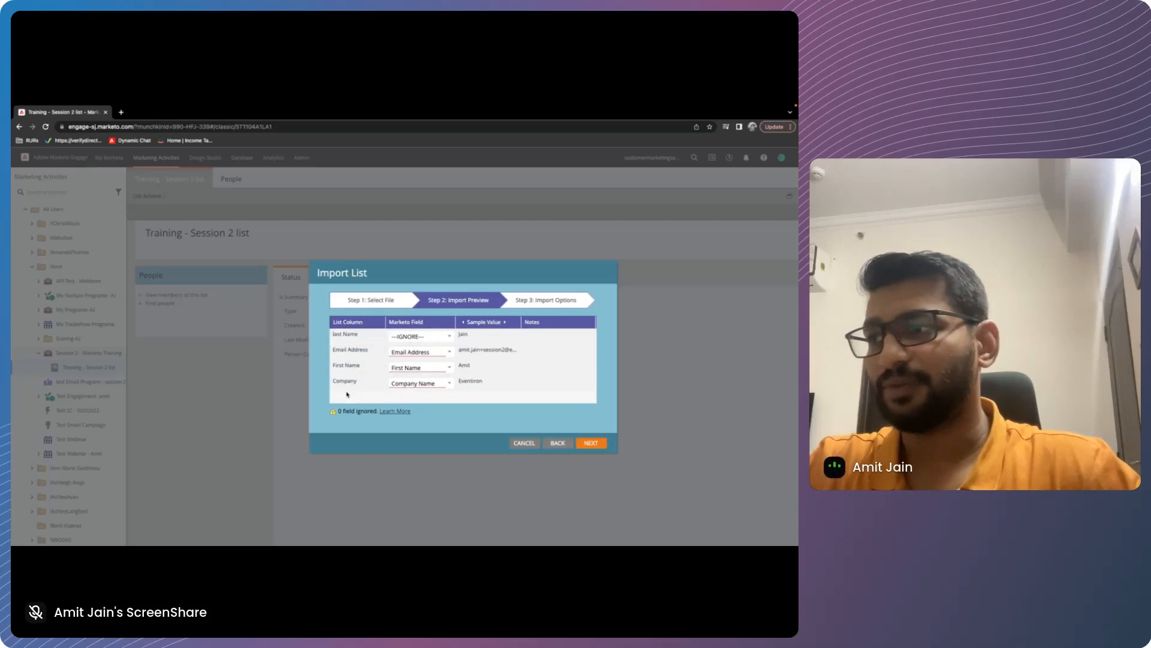
{"action": "scroll", "coordinate": [414, 354], "scroll_direction": "up", "scroll_amount": 1}
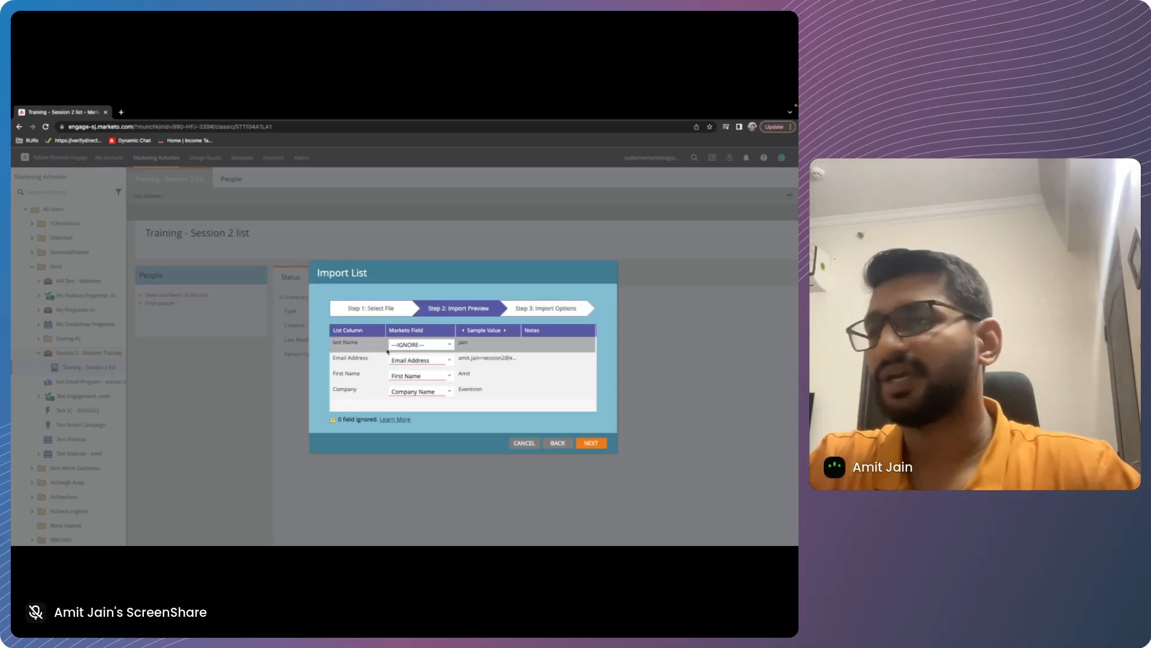
{"action": "left_click", "coordinate": [411, 345]}
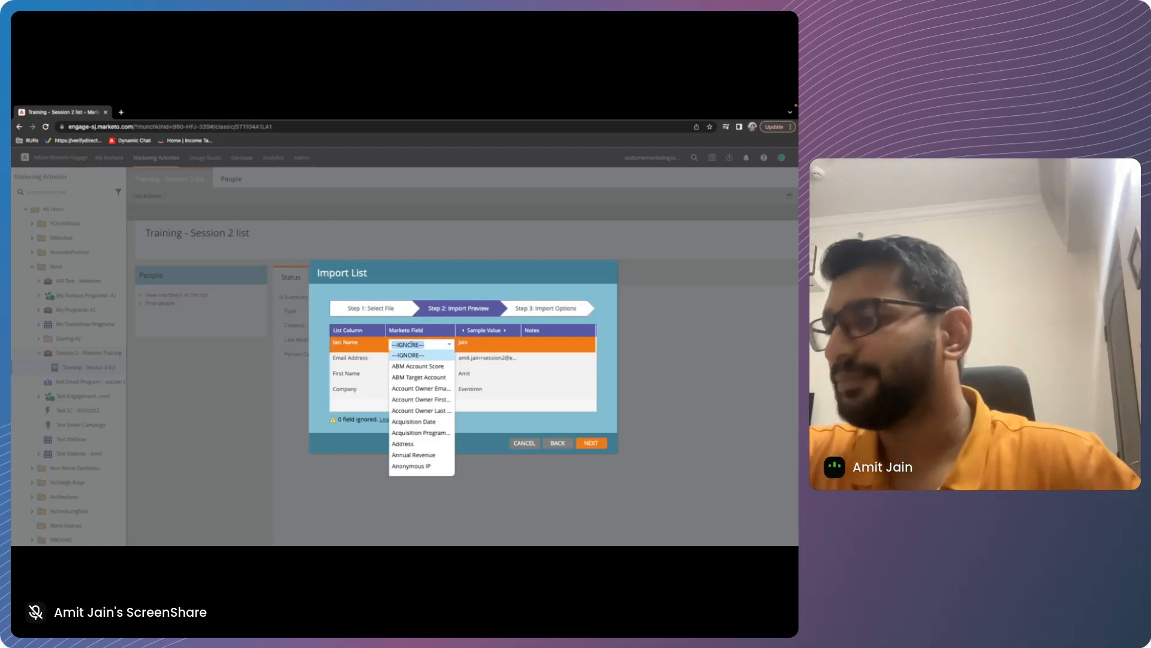
{"action": "left_click", "coordinate": [368, 344]}
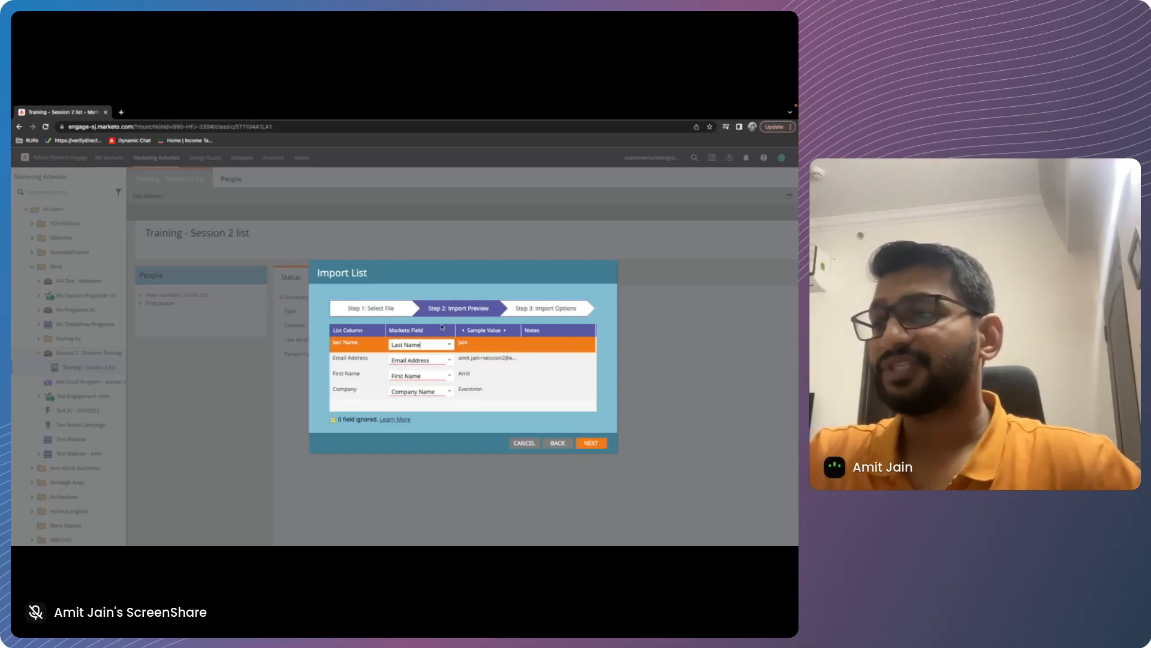
{"action": "left_click", "coordinate": [591, 444]}
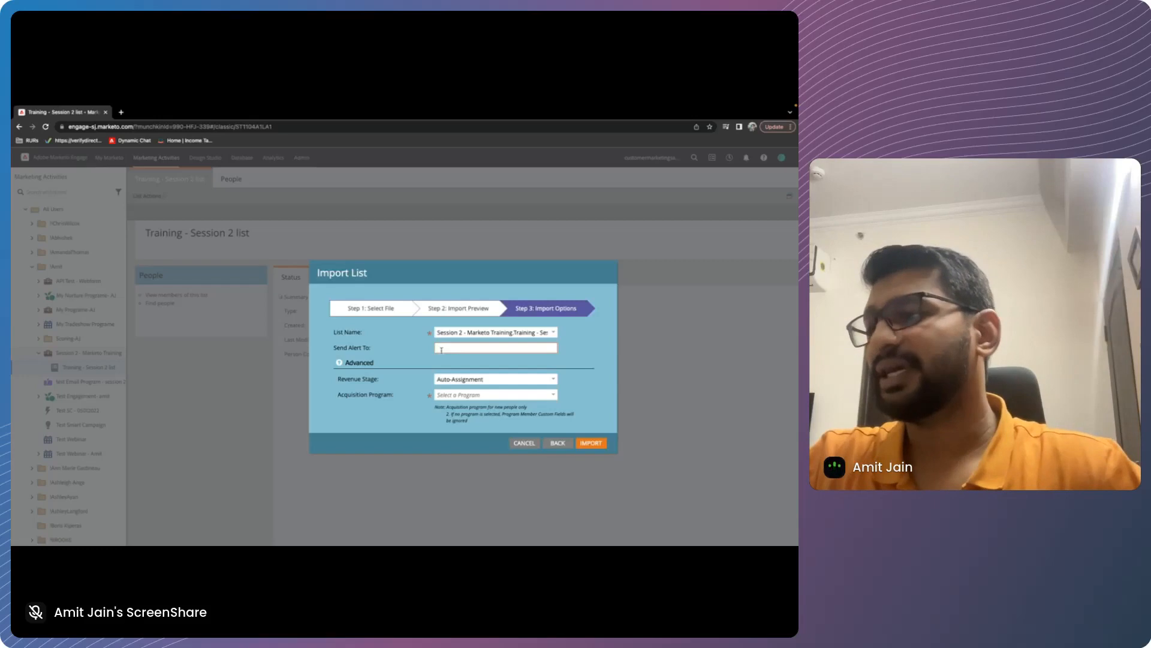
Choose Session 2 - Marketo Training as the acquisition program and run the list import
{"action": "left_click", "coordinate": [546, 396]}
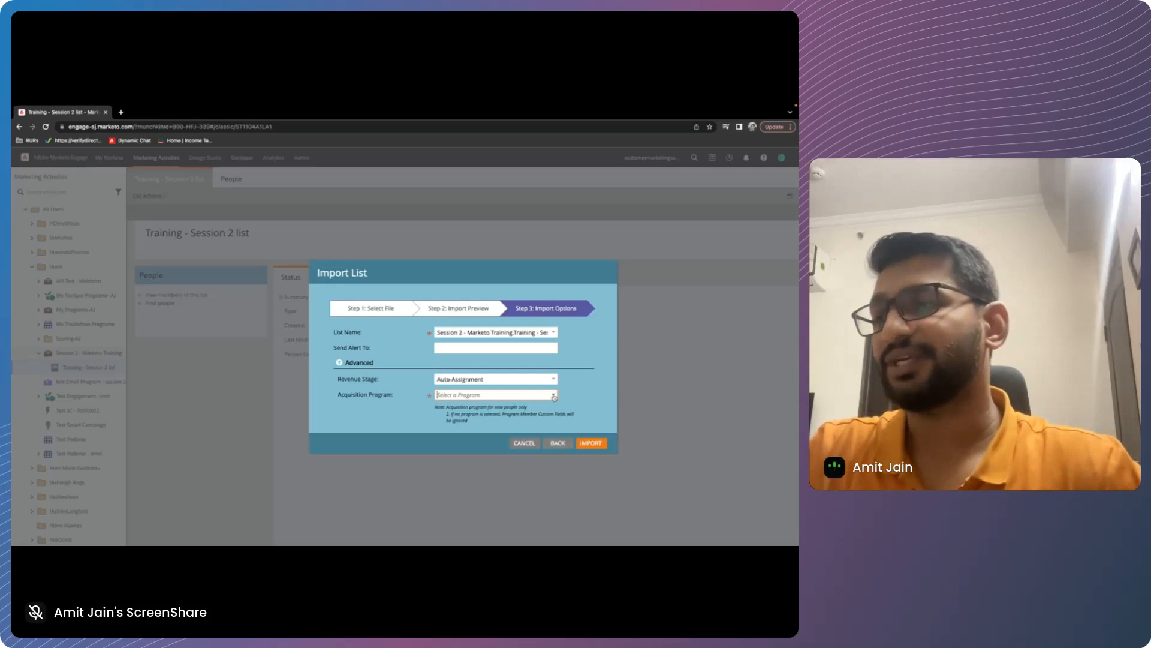
{"action": "left_click", "coordinate": [554, 396]}
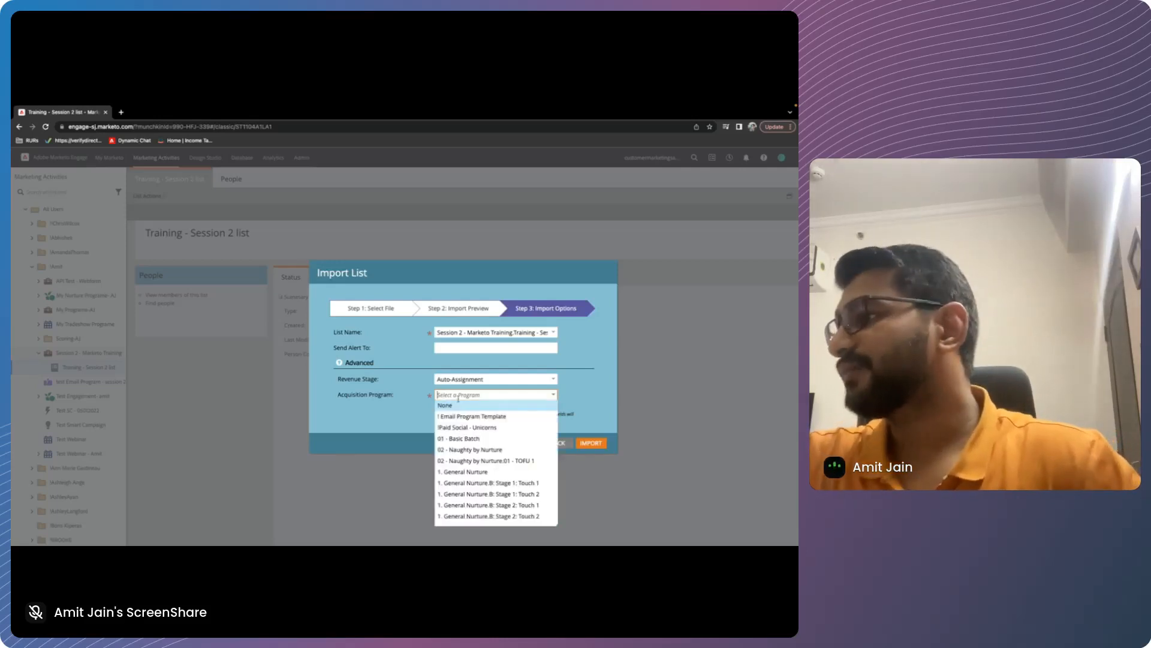
{"action": "type", "text": "session 2"}
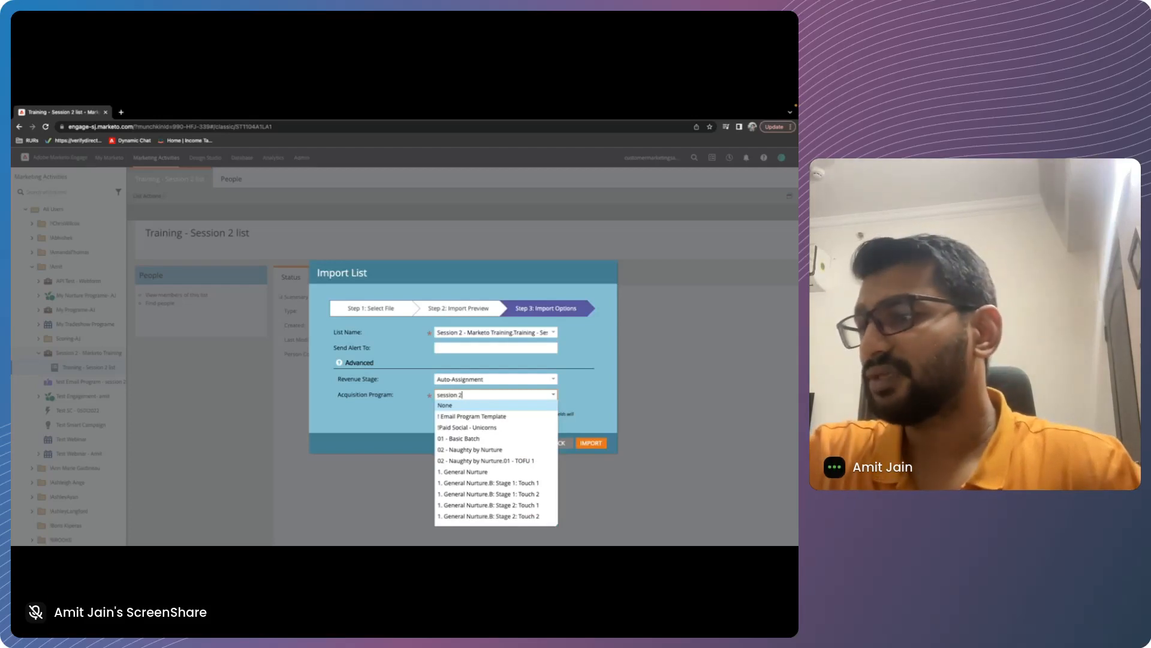
{"action": "left_click", "coordinate": [490, 406]}
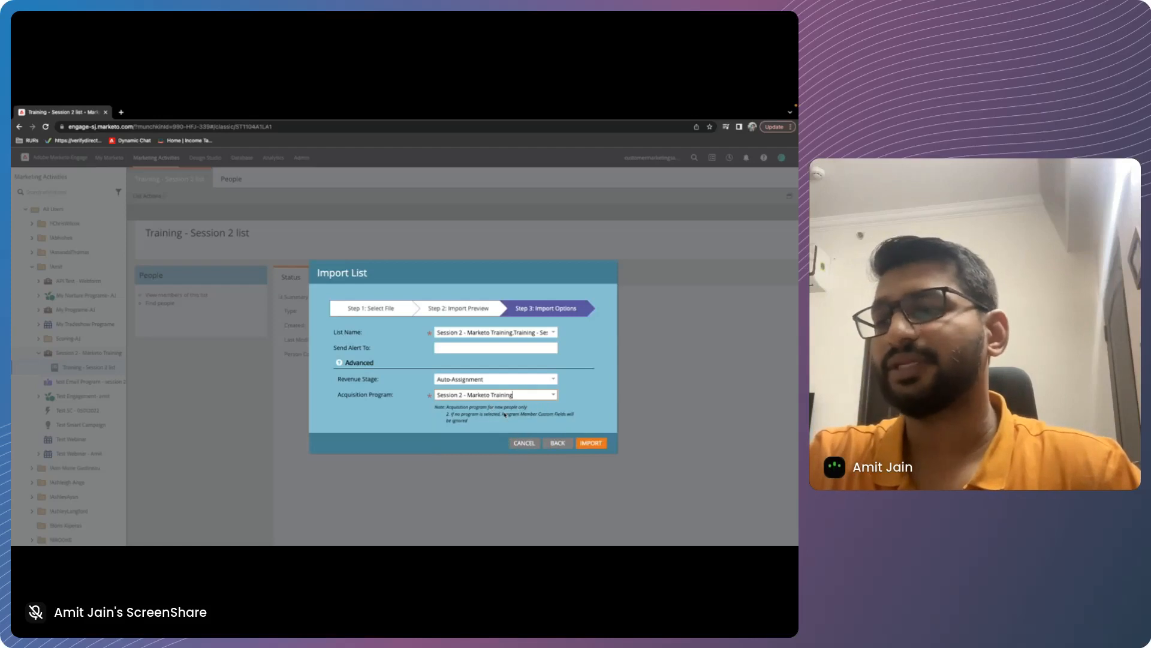
{"action": "left_click", "coordinate": [591, 442]}
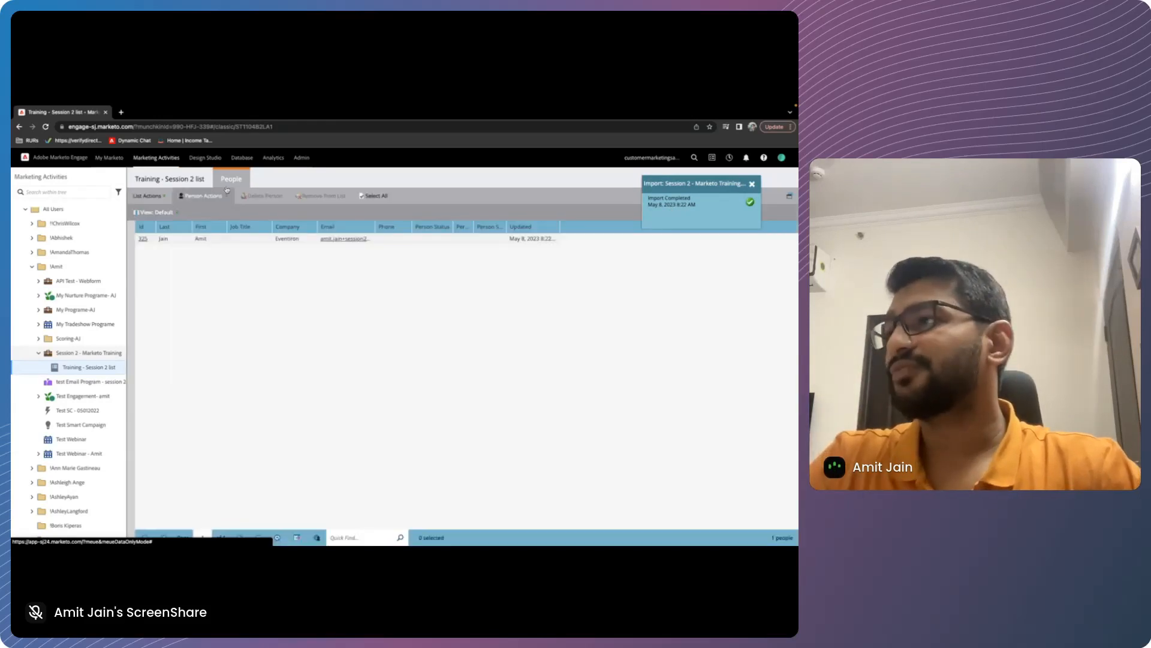
View the imported person in the list, and look up the same person by e-mail address in the Database in a separate browser tab
{"action": "left_click", "coordinate": [231, 180]}
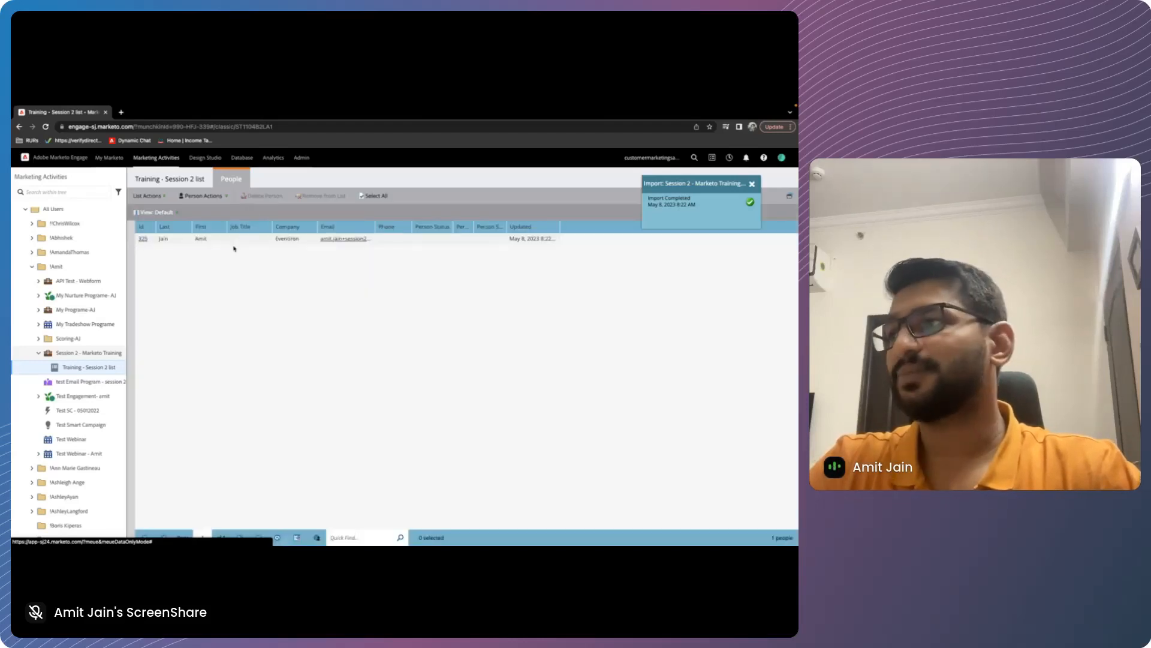
{"action": "left_click", "coordinate": [234, 242]}
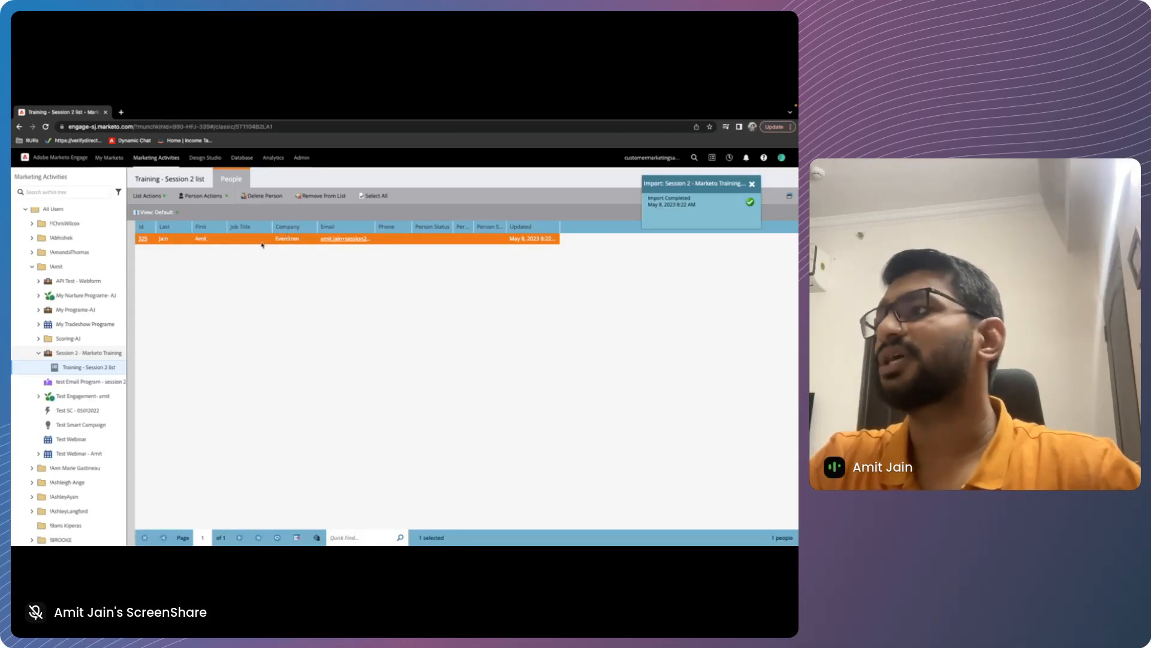
{"action": "right_click", "coordinate": [243, 158]}
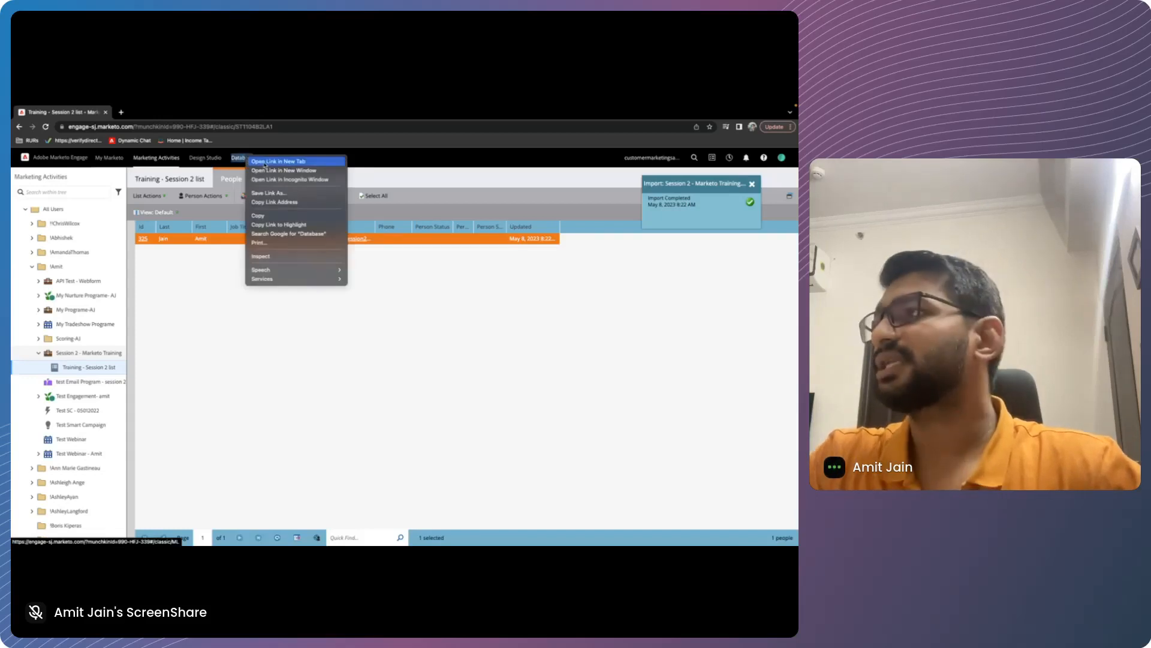
{"action": "left_click", "coordinate": [265, 162]}
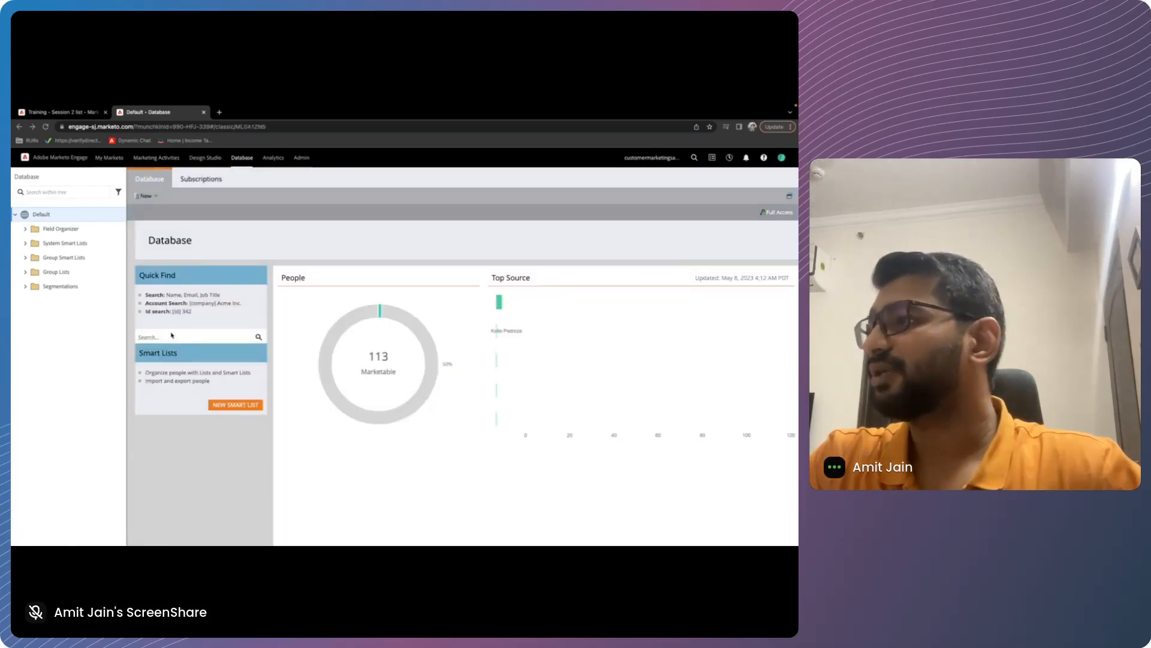
{"action": "left_click", "coordinate": [171, 333]}
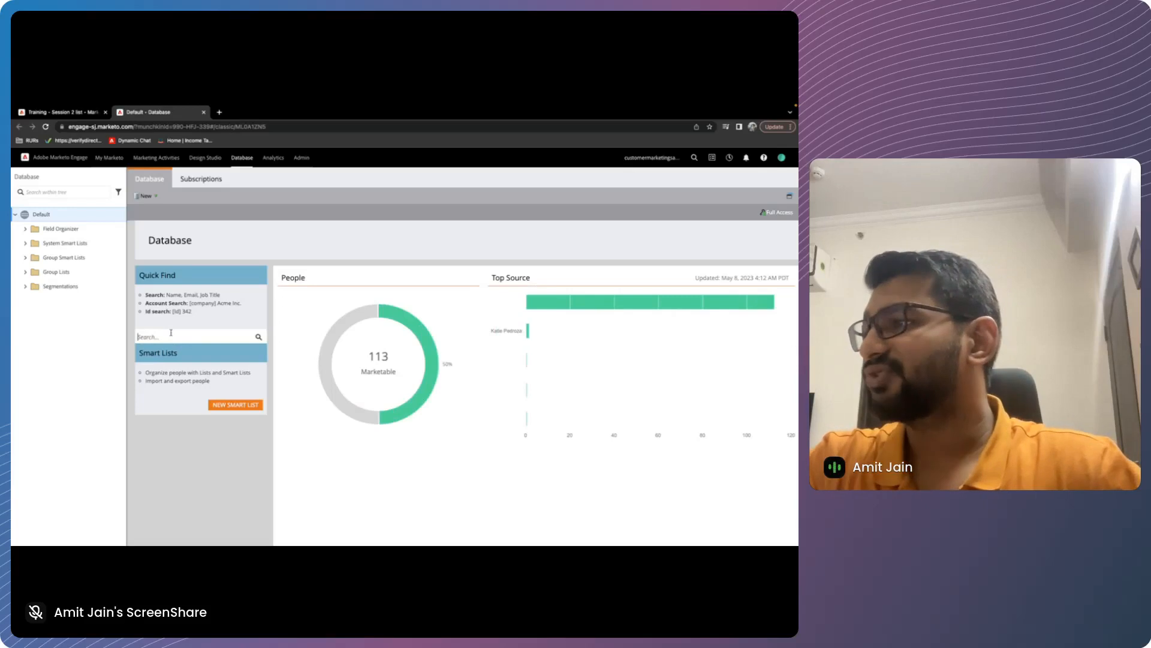
{"action": "key", "text": "Return"}
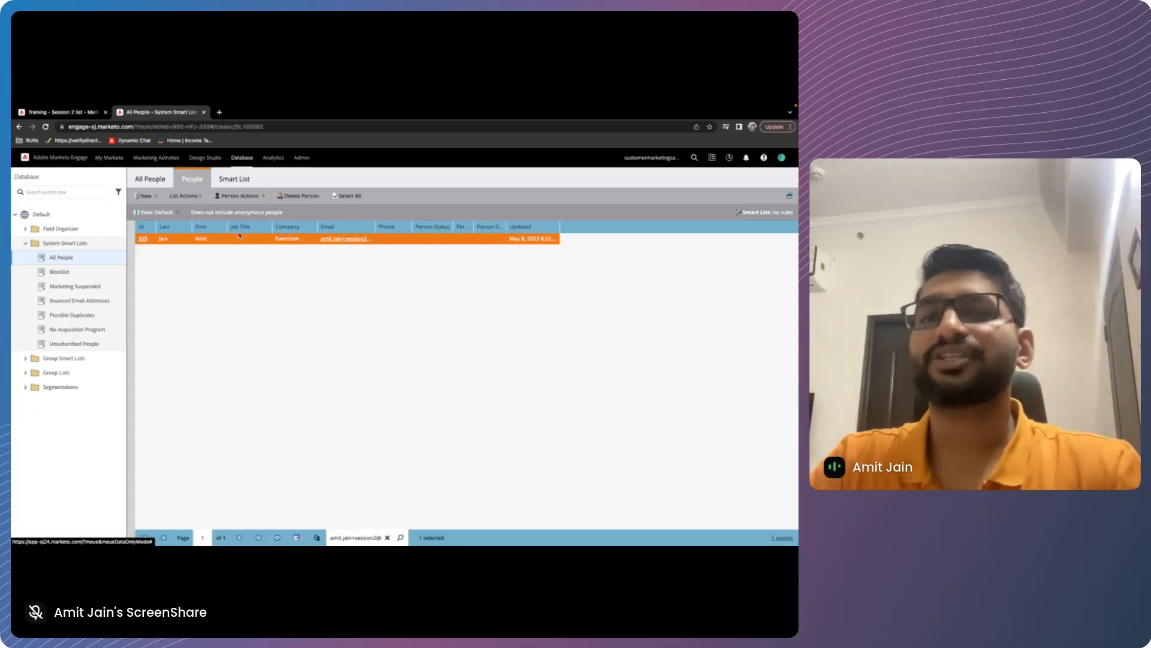
Create a local smart list named "Session 2 - Test SL" in the Session 2 - Marketo Training program
{"action": "left_click", "coordinate": [58, 114]}
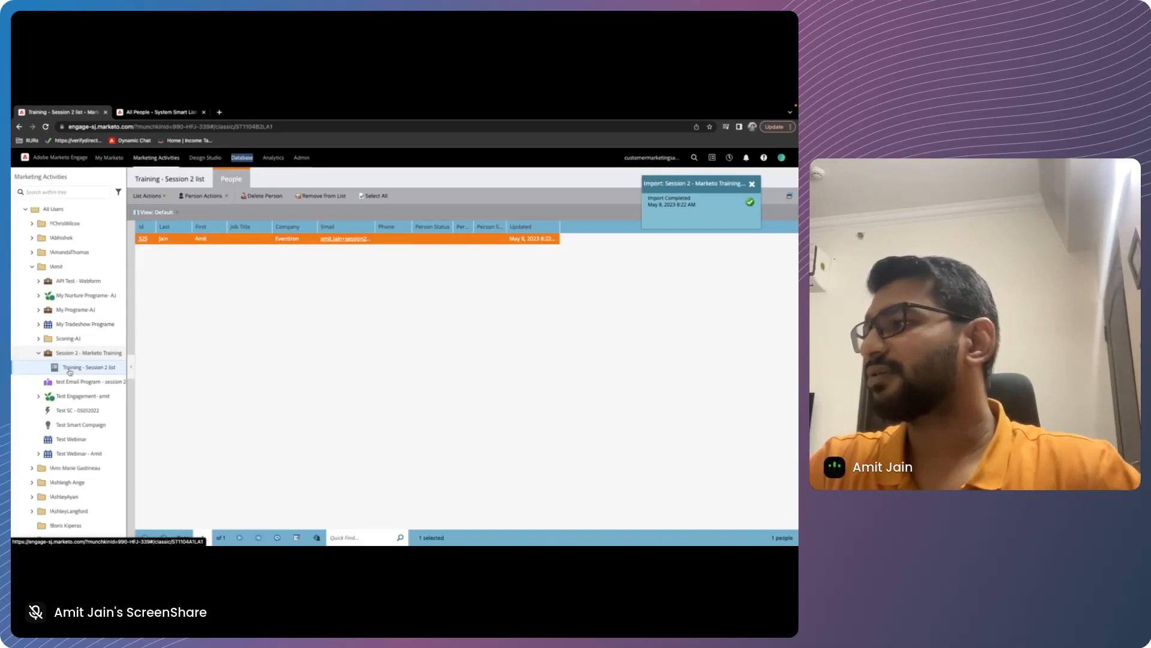
{"action": "key", "text": "c"}
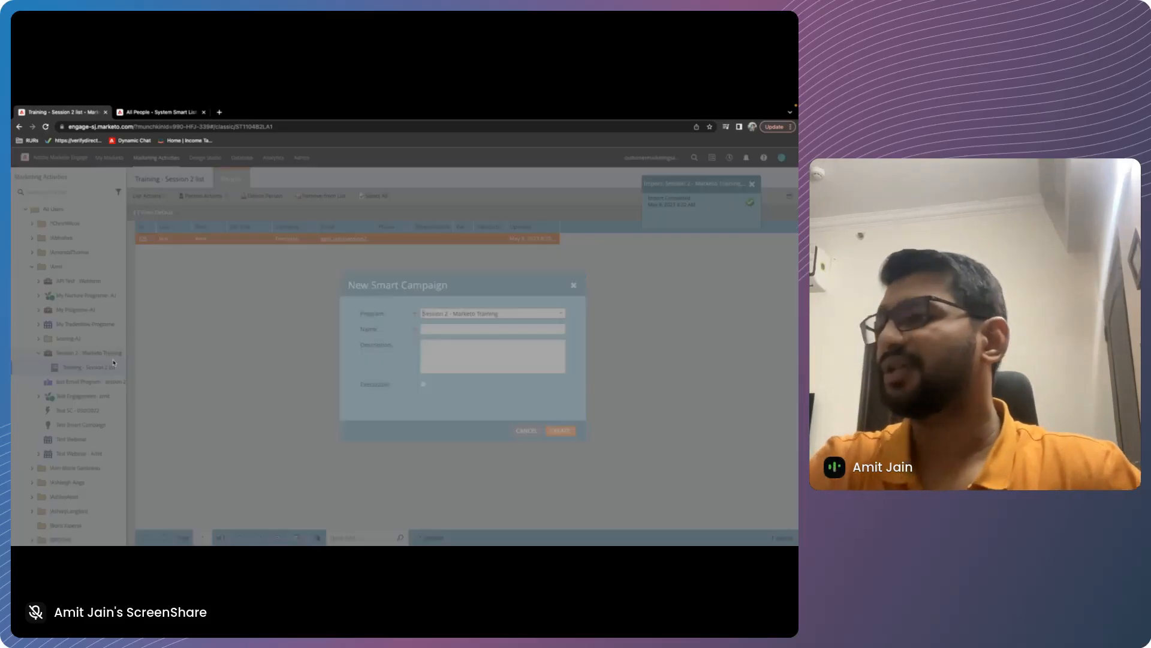
{"action": "key", "text": "Escape"}
{"action": "right_click", "coordinate": [85, 353]}
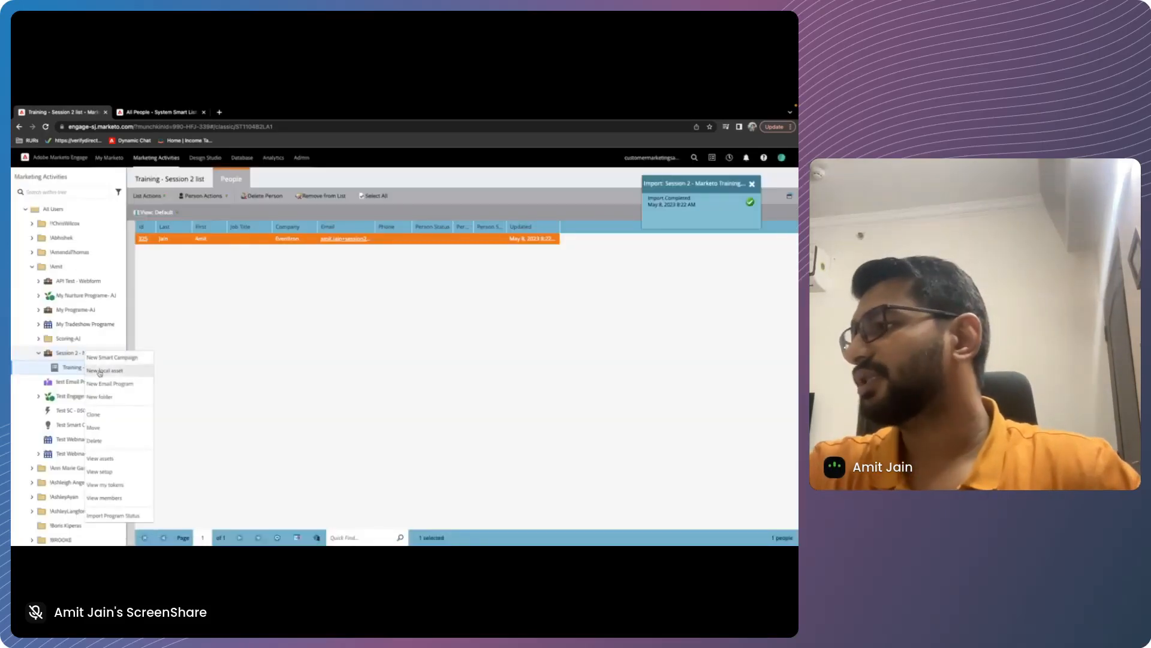
{"action": "left_click", "coordinate": [105, 372]}
{"action": "left_click", "coordinate": [346, 355]}
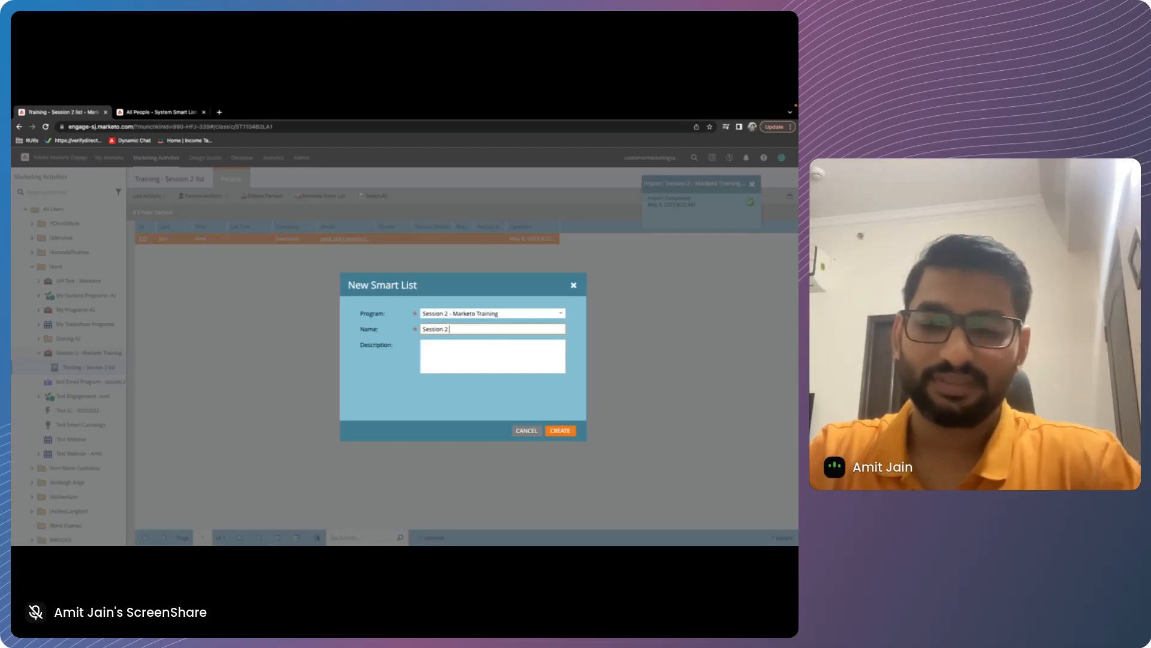
{"action": "type", "text": "- Test SL"}
{"action": "left_click", "coordinate": [561, 431]}
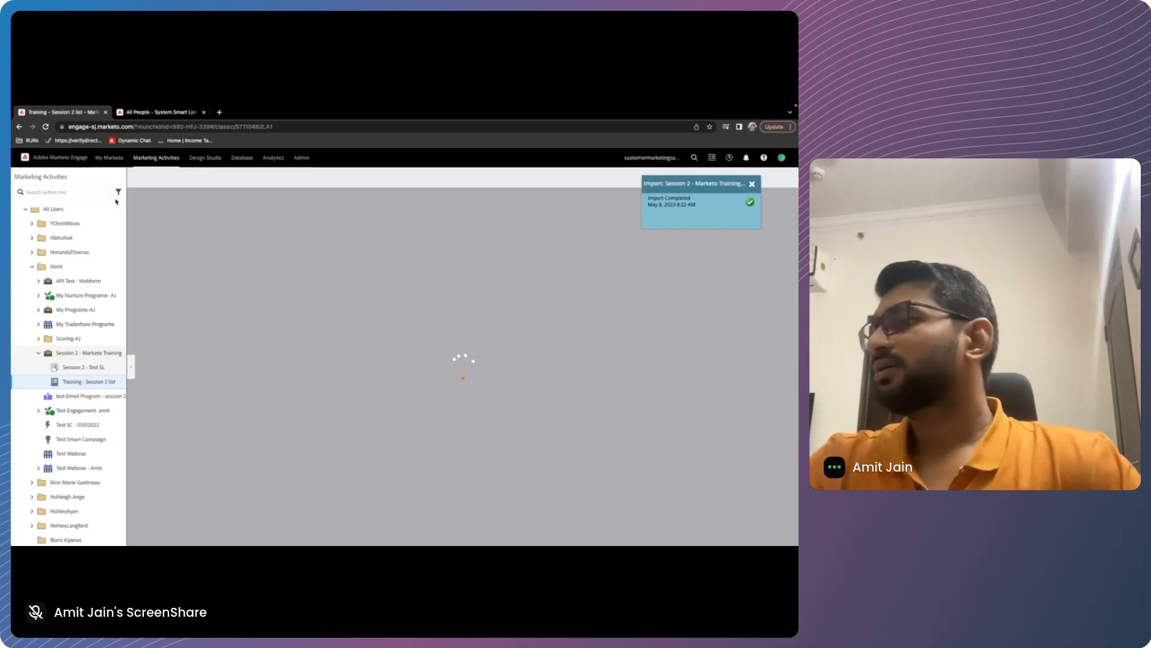
Show the people of Training - Session 2 list in the second browser tab
{"action": "left_click", "coordinate": [155, 112]}
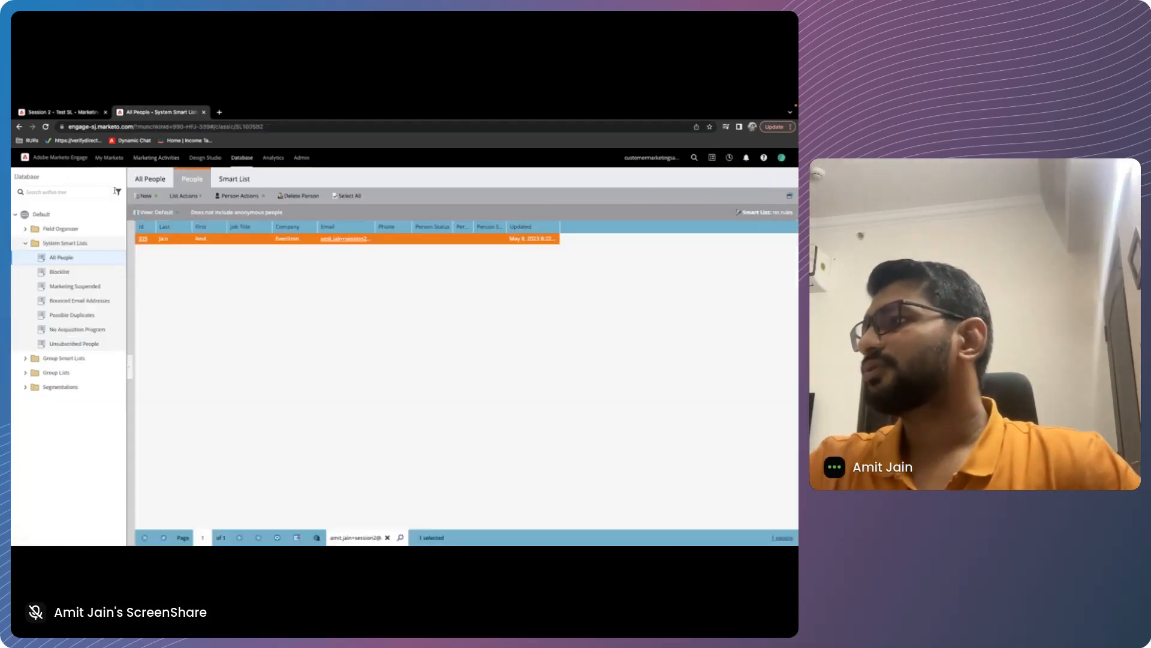
{"action": "left_click", "coordinate": [155, 158]}
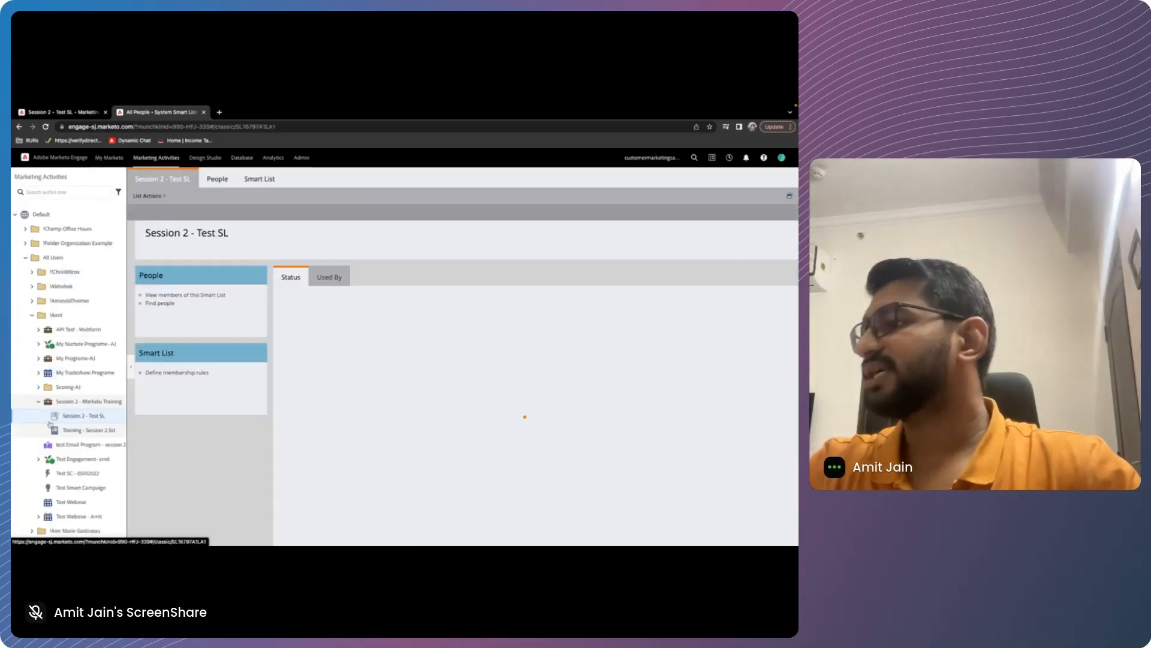
{"action": "left_click", "coordinate": [66, 430]}
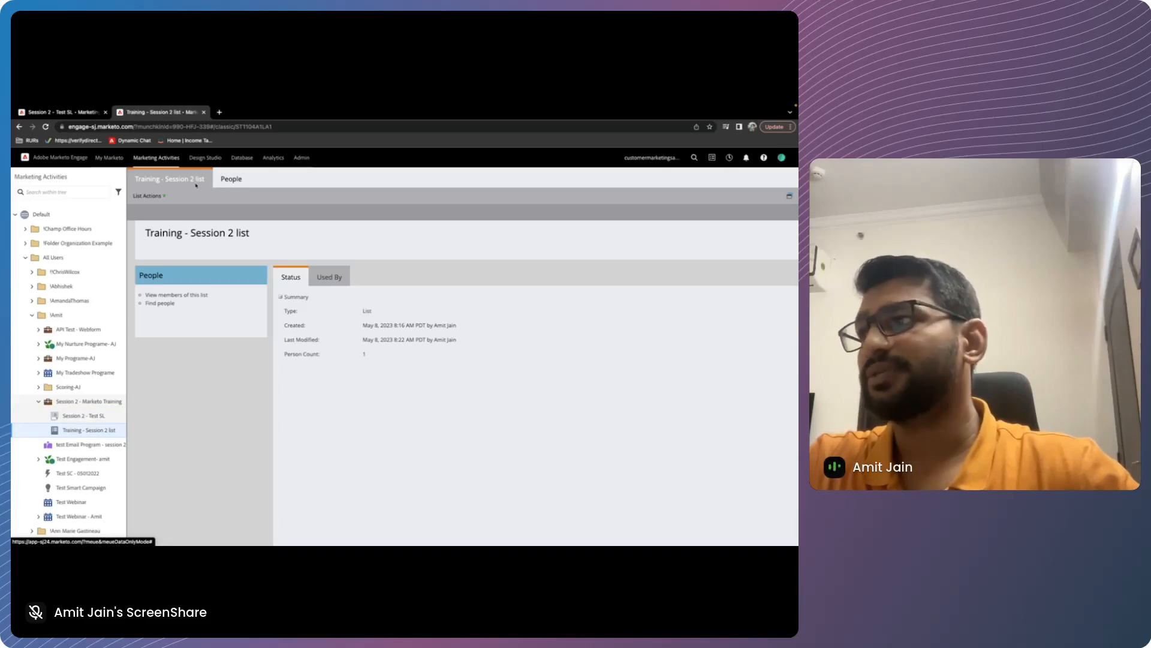
{"action": "left_click", "coordinate": [231, 179]}
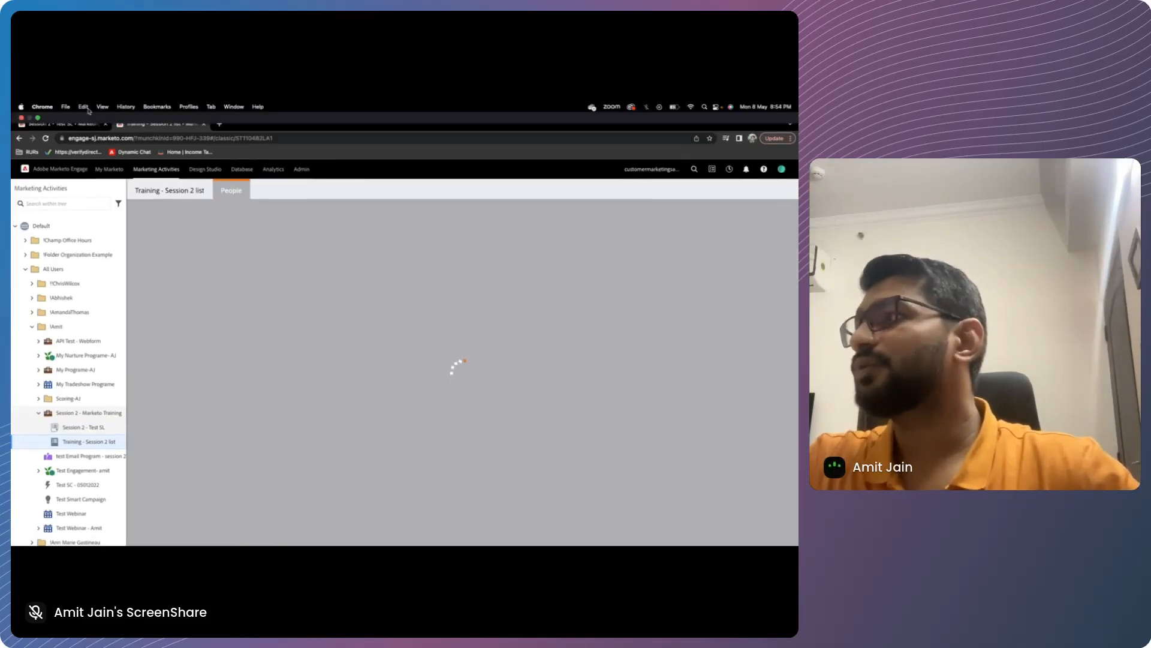
Return to the overview of the Session 2 - Test SL smart list and dismiss the import notification
{"action": "left_click", "coordinate": [84, 112]}
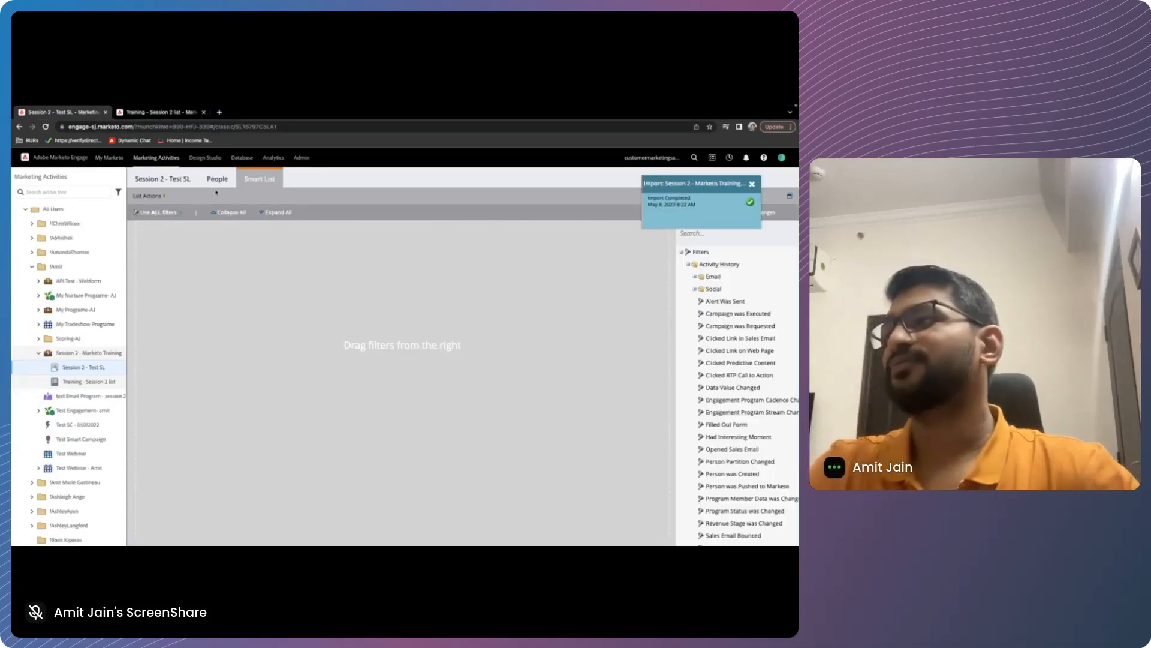
{"action": "left_click", "coordinate": [163, 179]}
{"action": "left_click", "coordinate": [752, 185]}
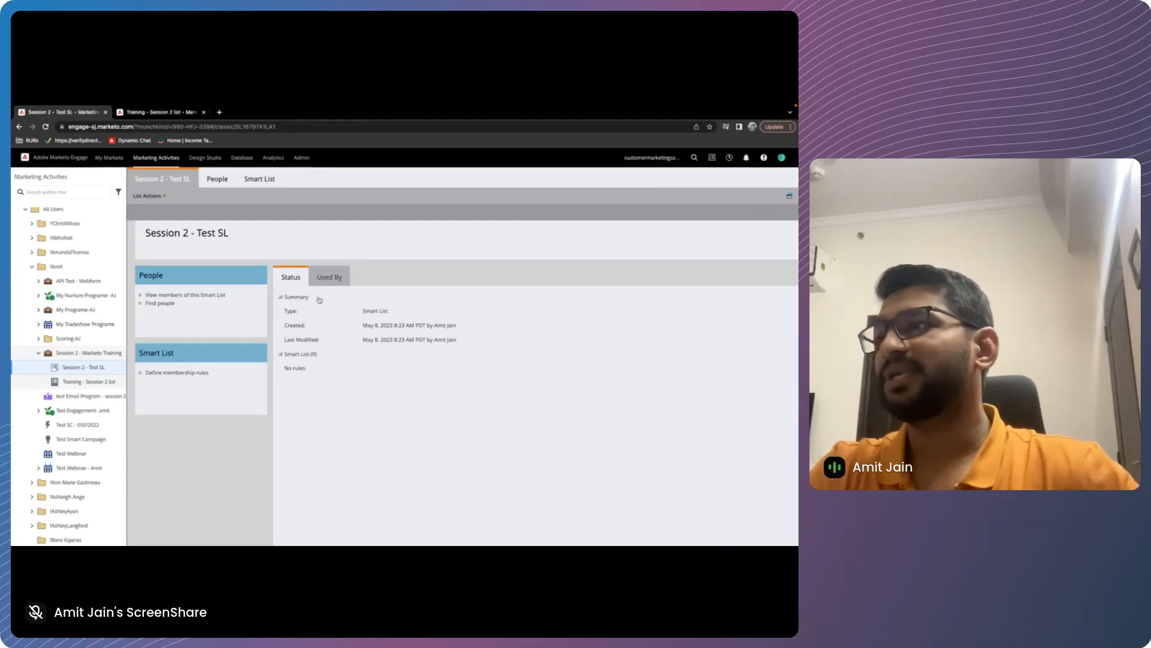
Open the rule definition of the Session 2 - Test SL smart list and examine its available filter categories, including Activity History
{"action": "left_click", "coordinate": [217, 178]}
{"action": "left_click", "coordinate": [257, 179]}
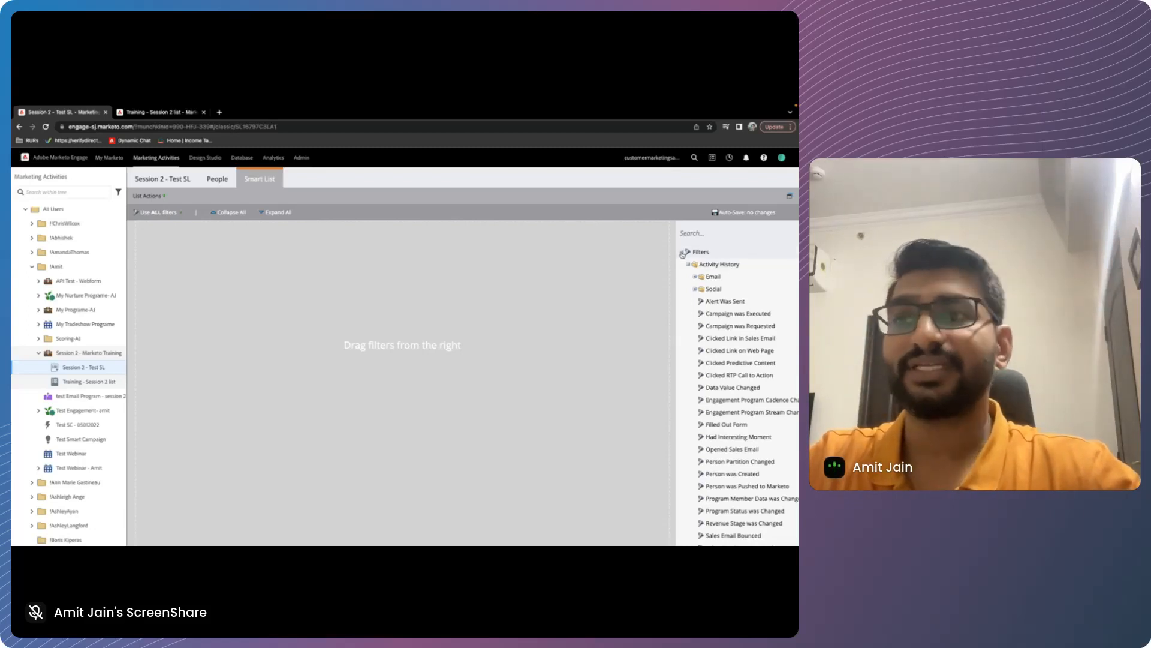
{"action": "left_click", "coordinate": [682, 252]}
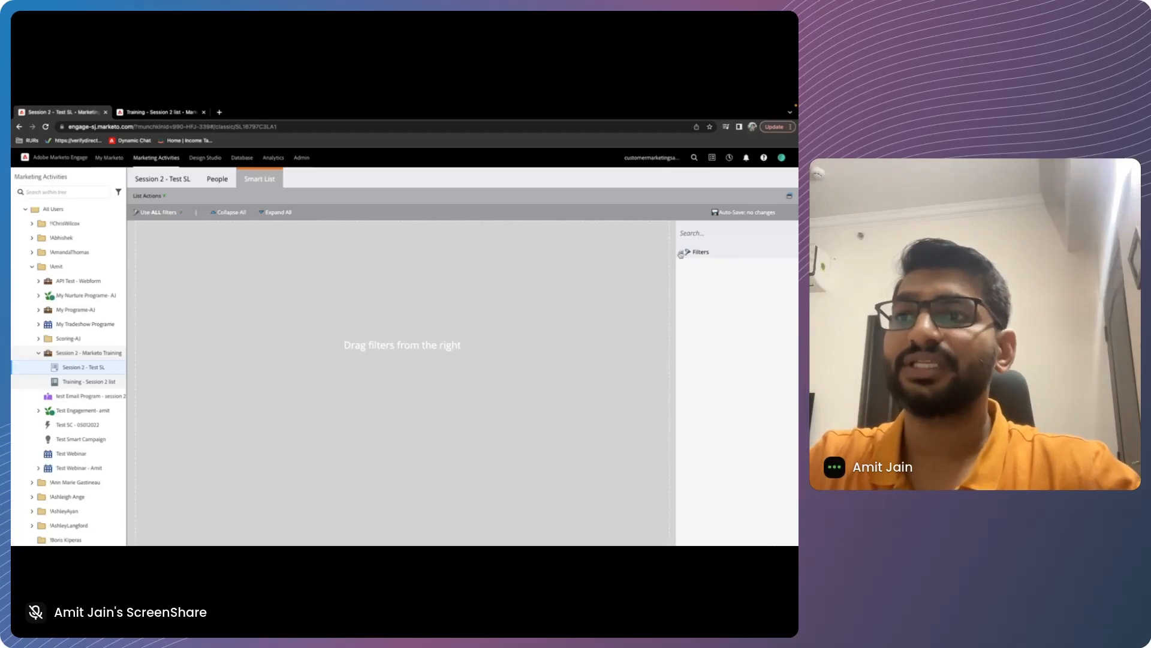
{"action": "left_click", "coordinate": [681, 252]}
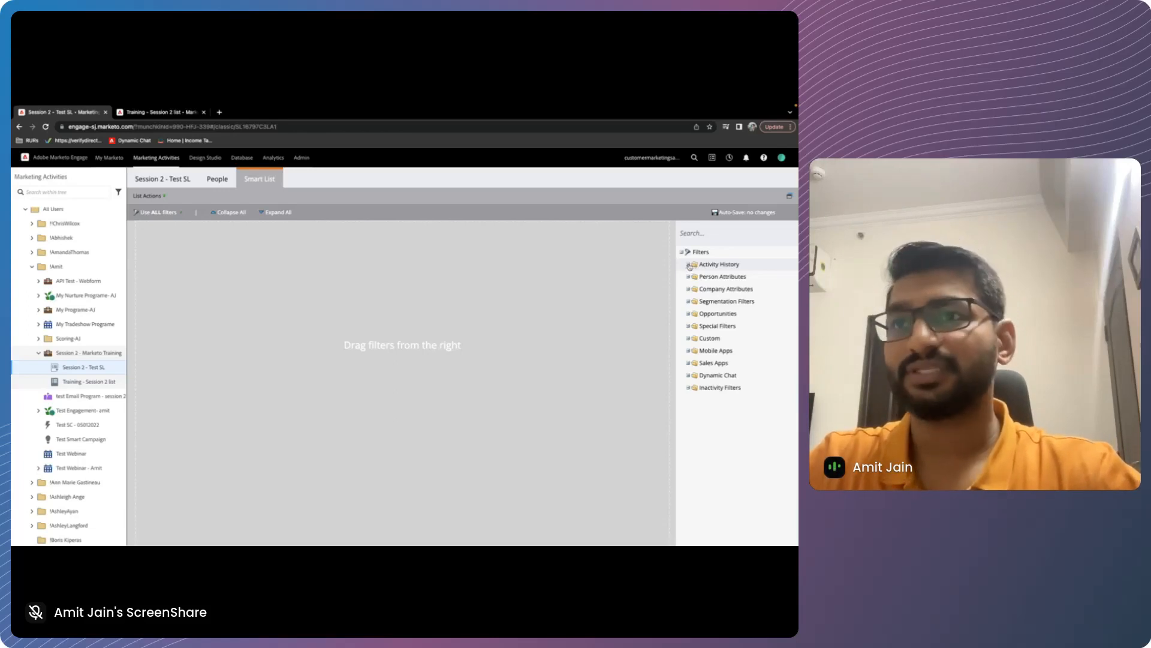
{"action": "left_click", "coordinate": [688, 264]}
{"action": "left_click", "coordinate": [688, 264]}
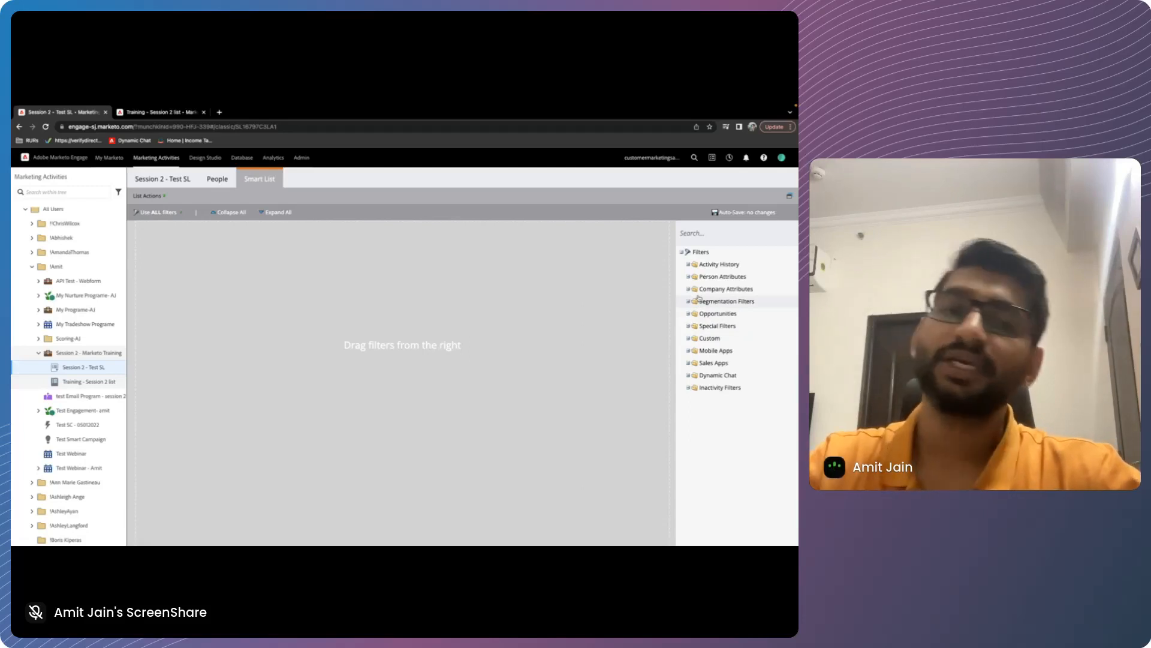
{"action": "left_click", "coordinate": [688, 265]}
{"action": "left_click", "coordinate": [689, 266]}
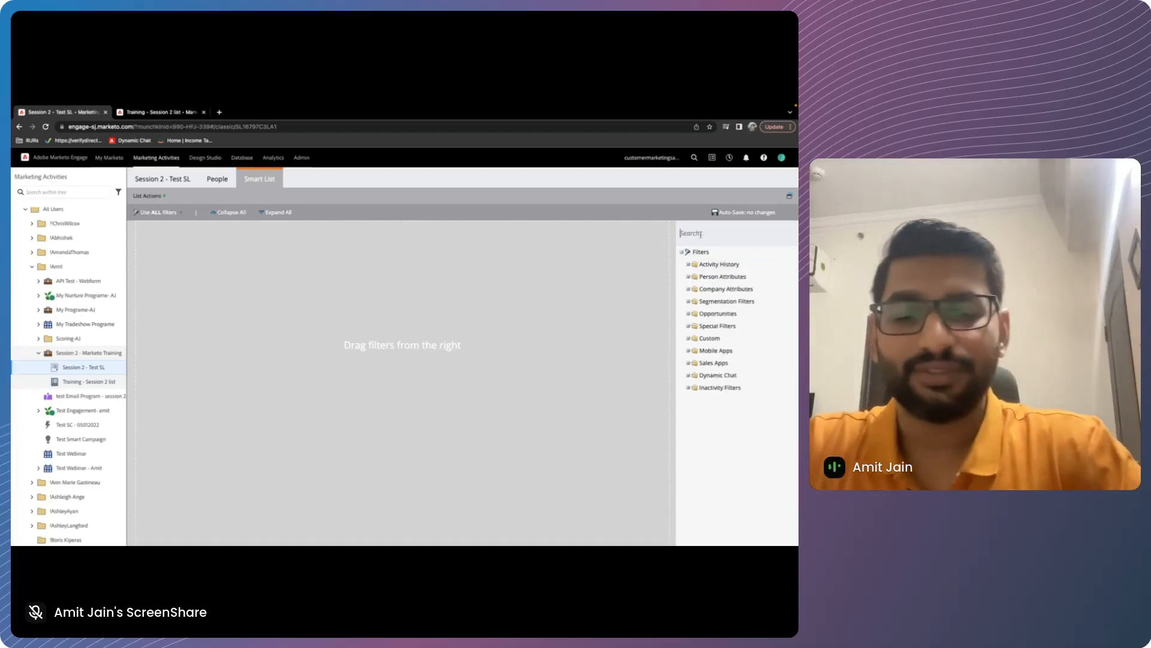
Find the Country person attribute and add it as a filter with Country is US, India or UK
{"action": "type", "text": "country"}
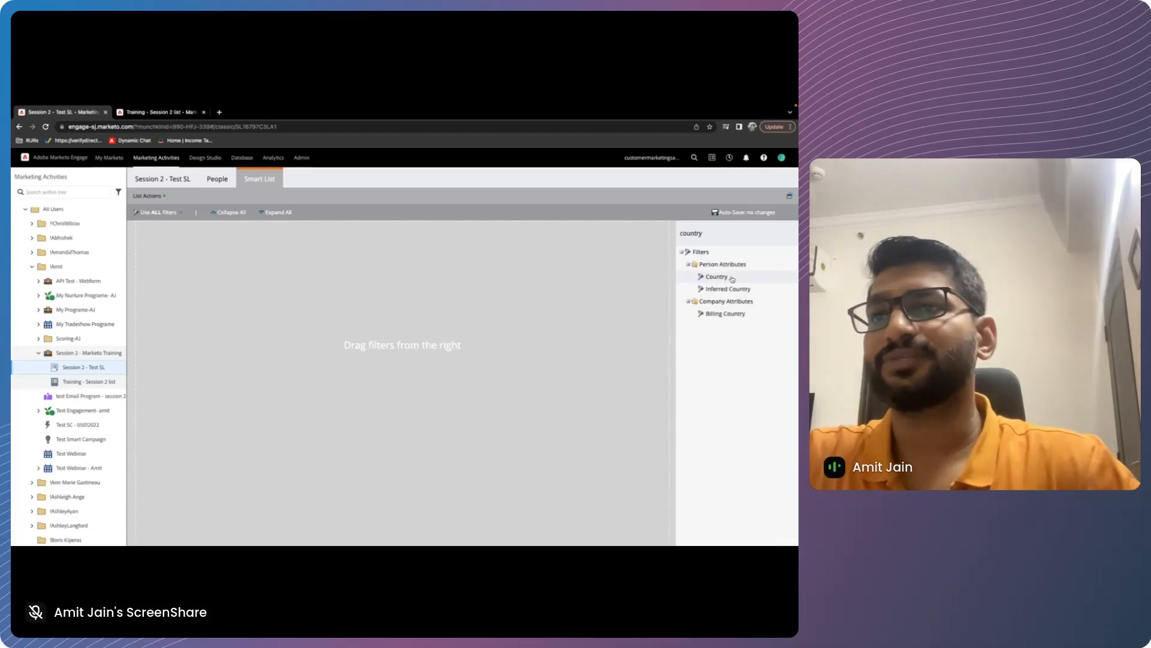
{"action": "double_click", "coordinate": [732, 278]}
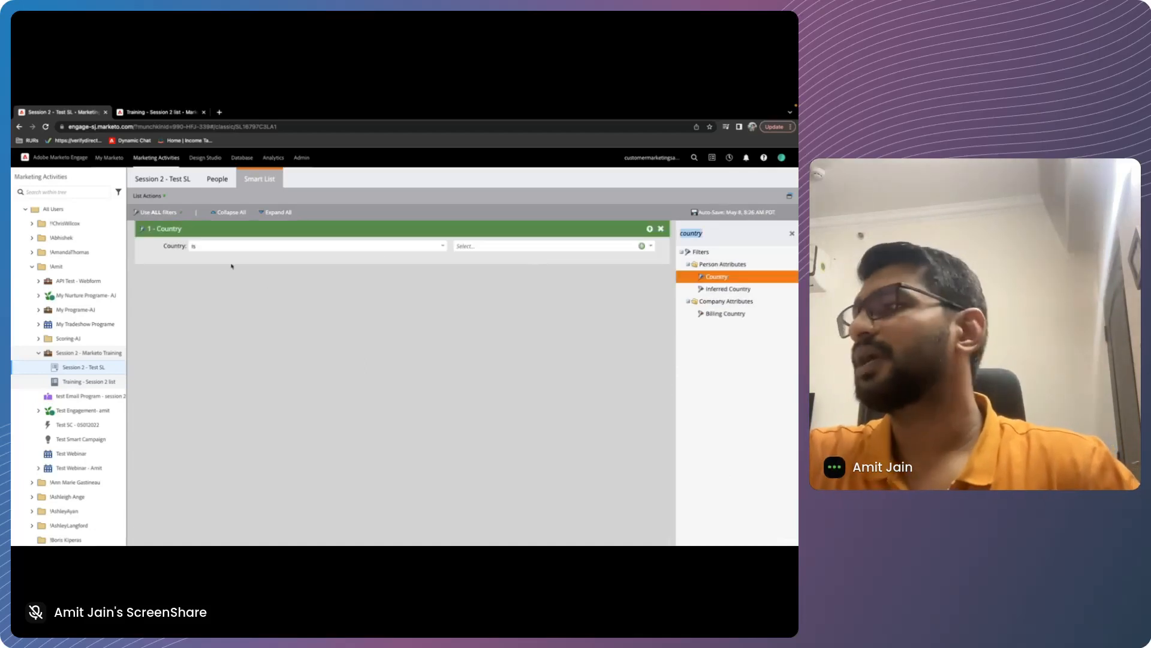
{"action": "left_click", "coordinate": [468, 247]}
{"action": "type", "text": "US"}
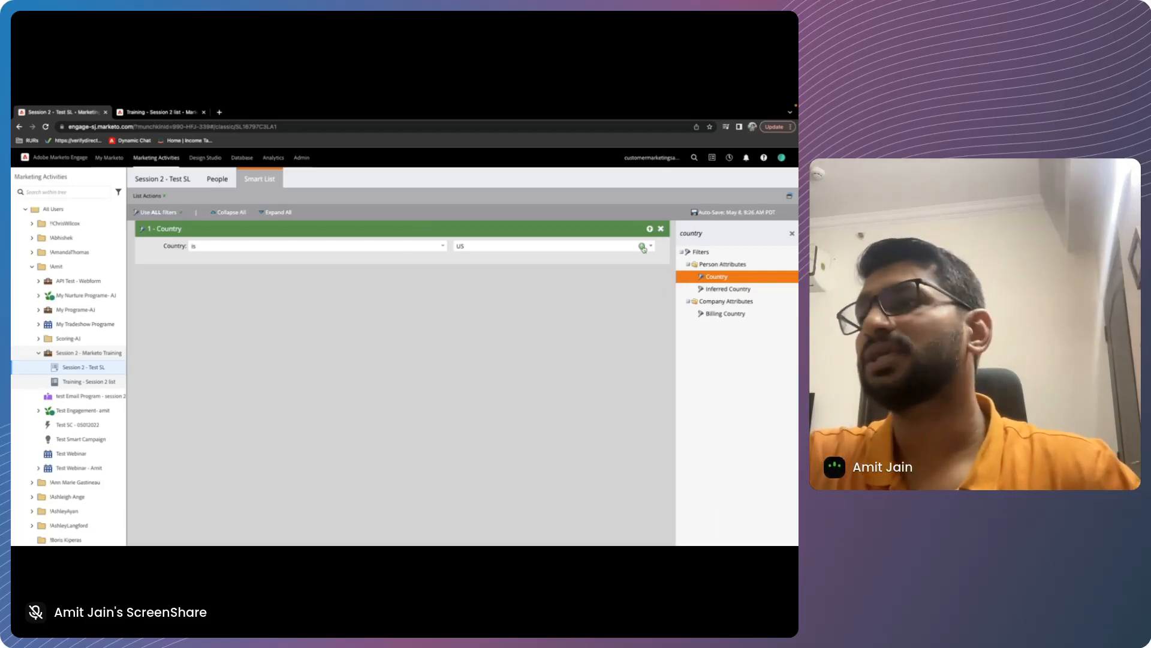
{"action": "left_click", "coordinate": [643, 246]}
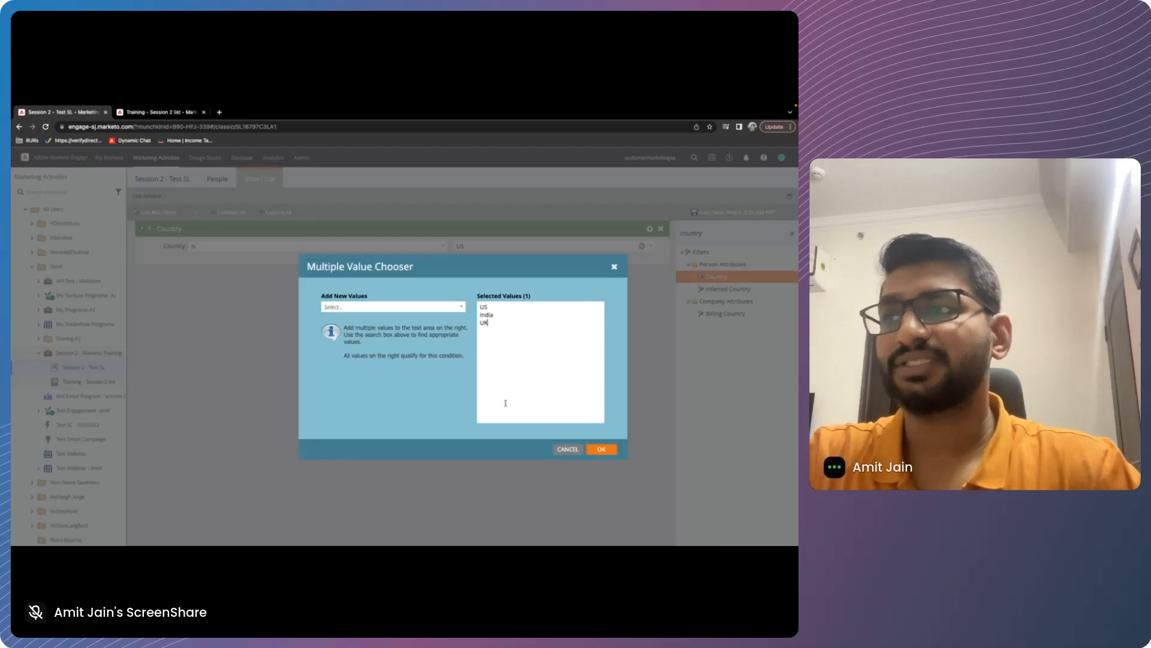
{"action": "left_click", "coordinate": [601, 449]}
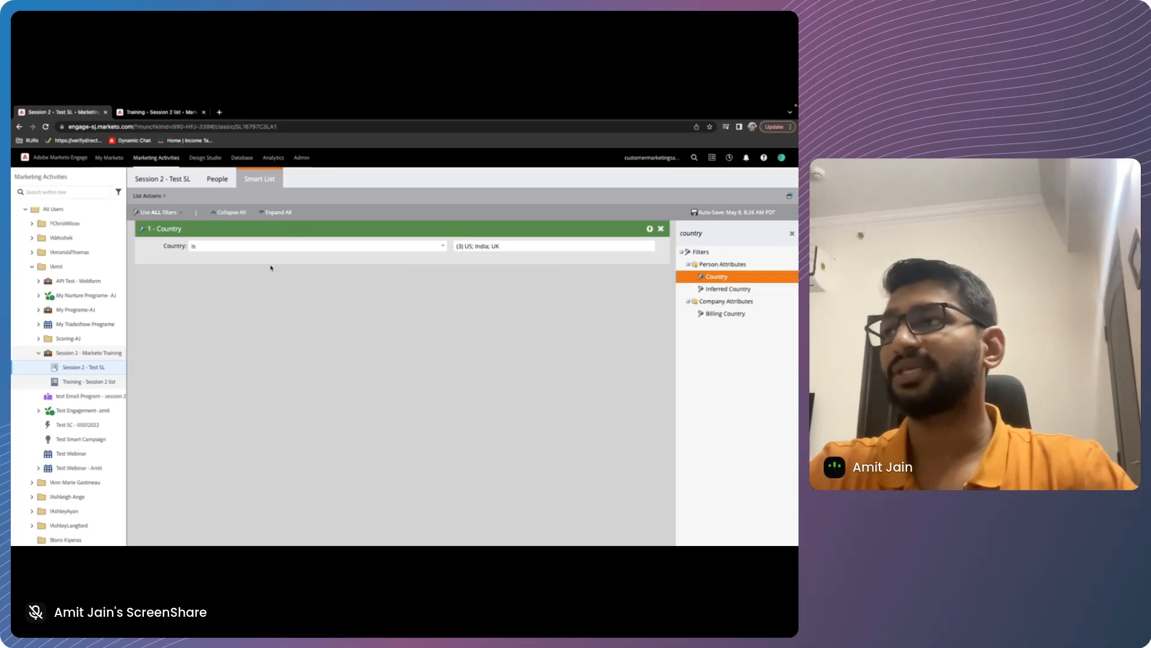
Show the people who match the Country filter and narrow the Email column of the results
{"action": "mouse_move", "coordinate": [495, 250]}
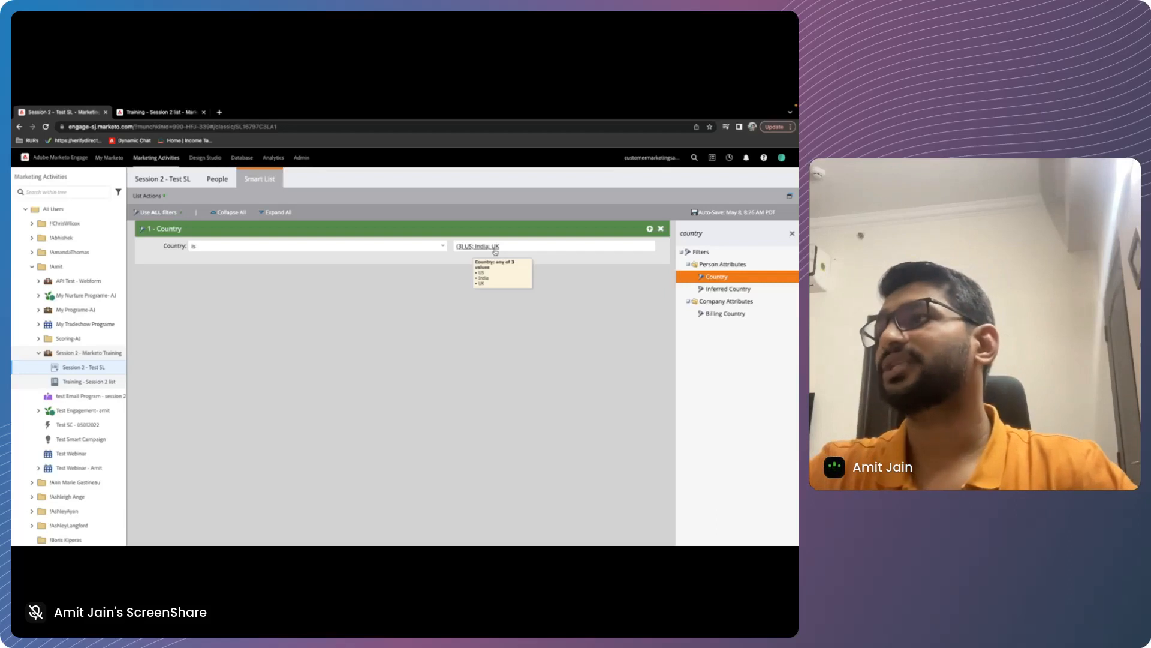
{"action": "left_click", "coordinate": [234, 182]}
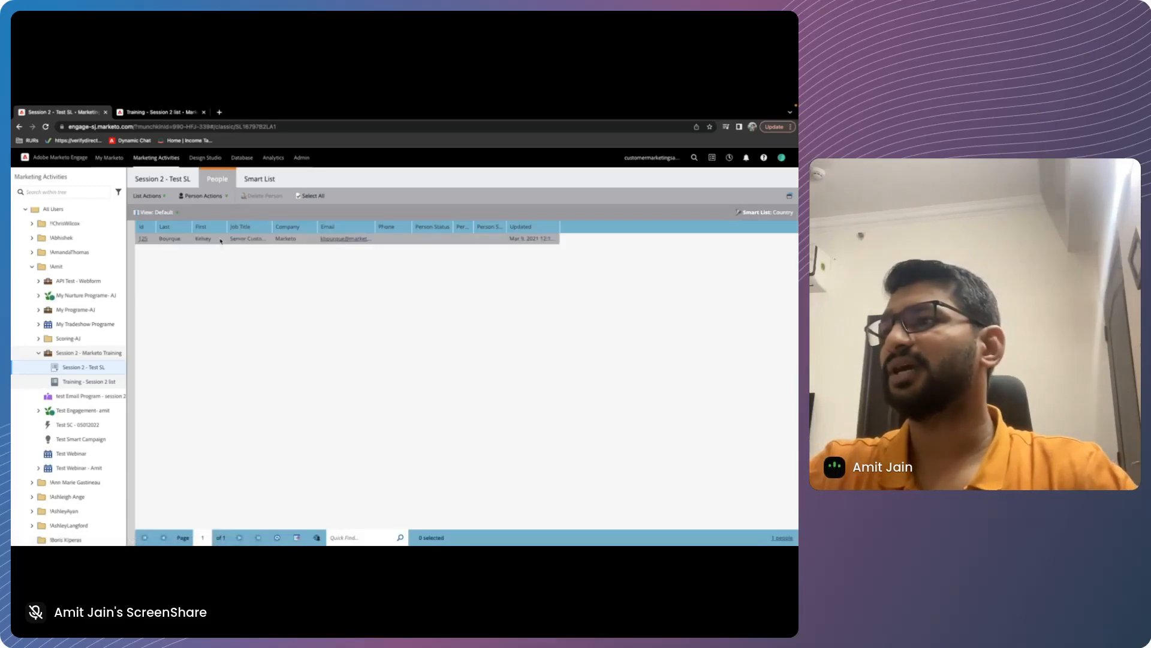
{"action": "left_click_drag", "start_coordinate": [376, 227], "coordinate": [317, 230]}
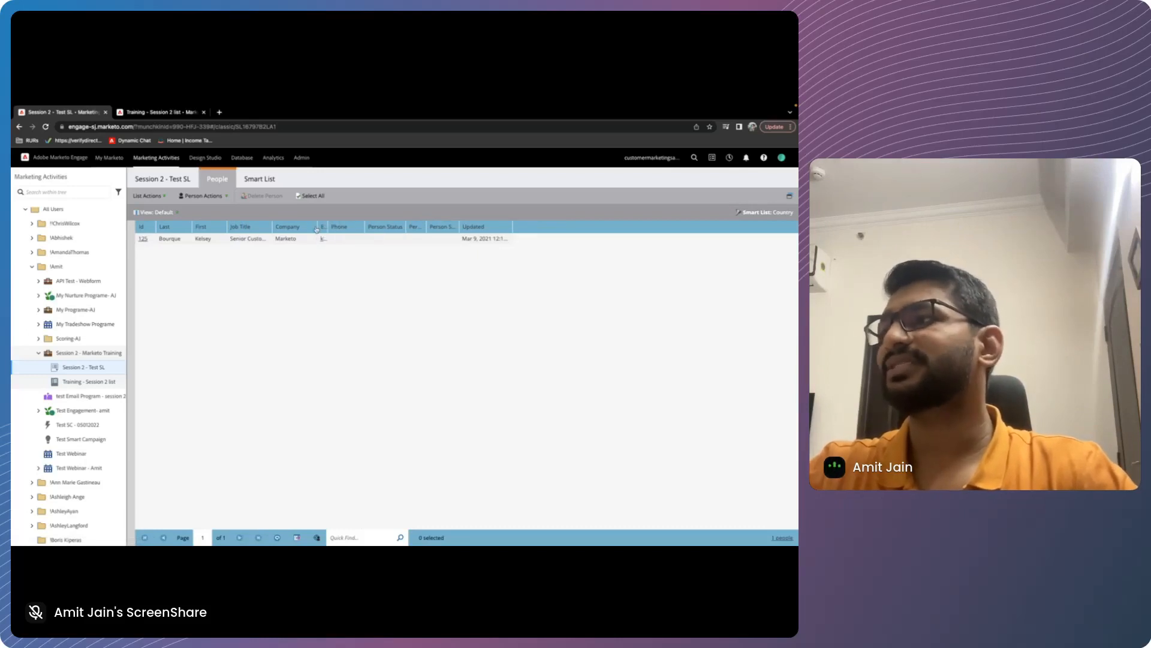
Add the Opened Email filter from the Email activity history below the Country filter in the smart list
{"action": "left_click", "coordinate": [255, 181]}
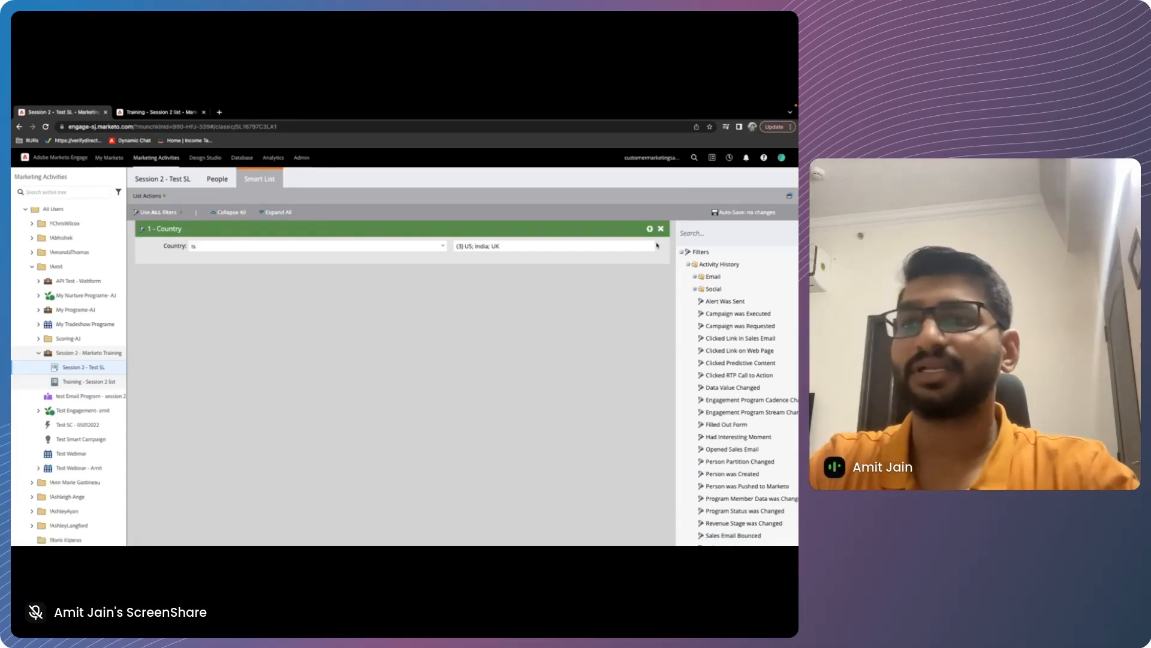
{"action": "left_click", "coordinate": [695, 277]}
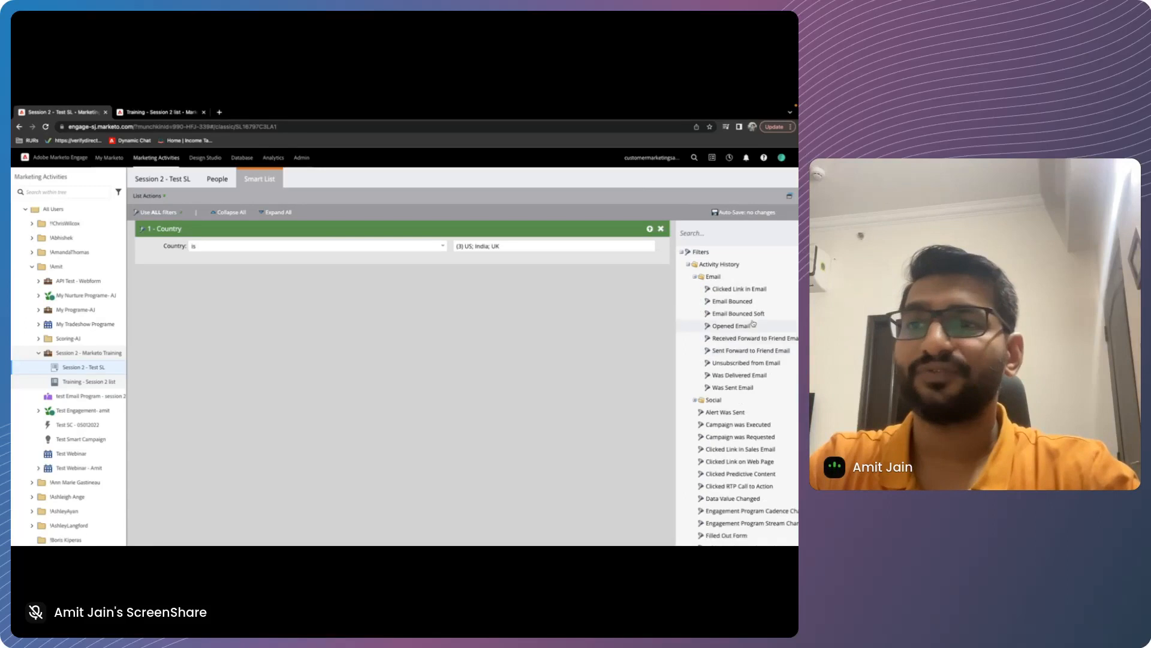
{"action": "left_click_drag", "start_coordinate": [731, 325], "coordinate": [502, 322]}
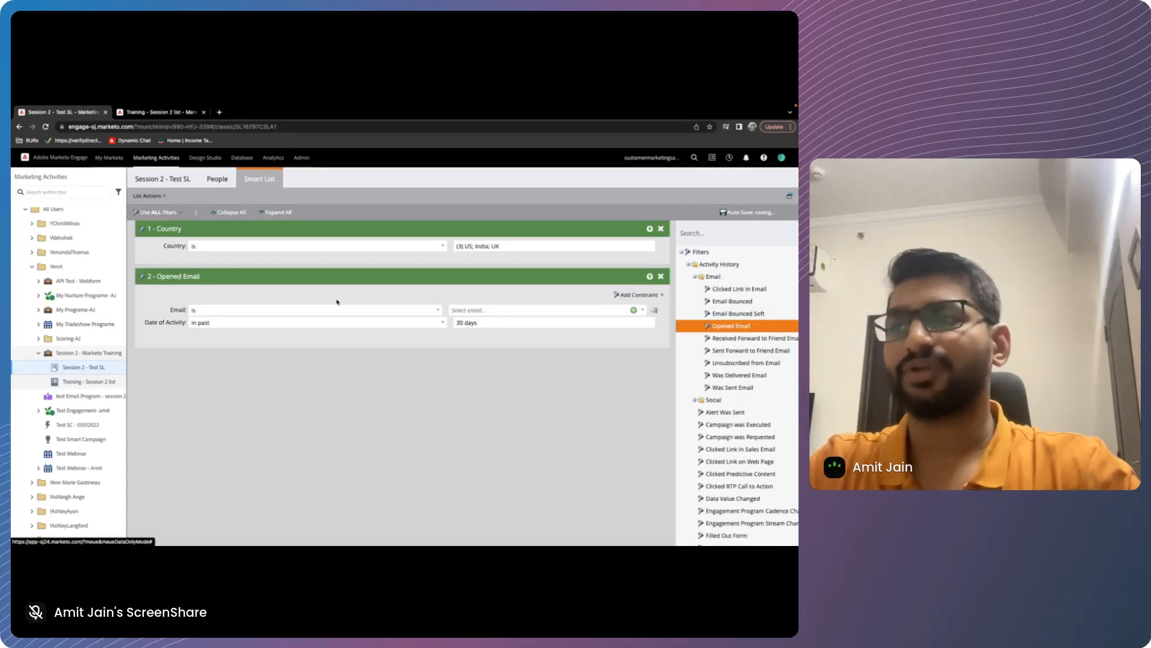
{"action": "left_click", "coordinate": [613, 310]}
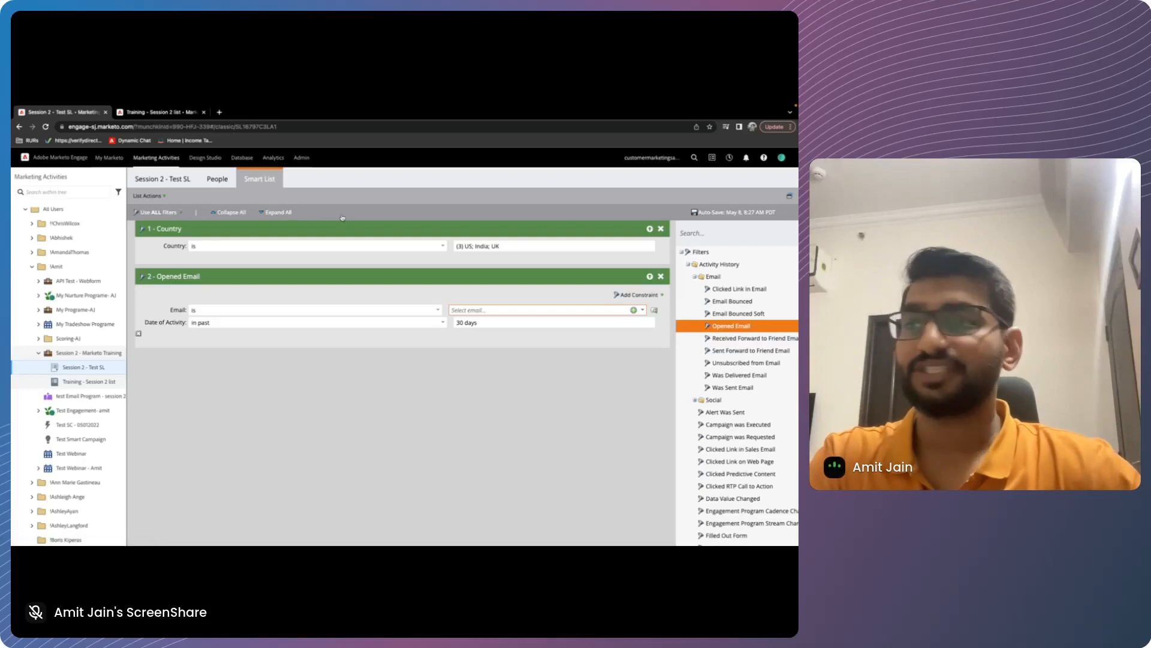
Switch to the slide presentation and advance to the slide on the difference between smart lists and static lists
{"action": "key", "text": "super+Tab"}
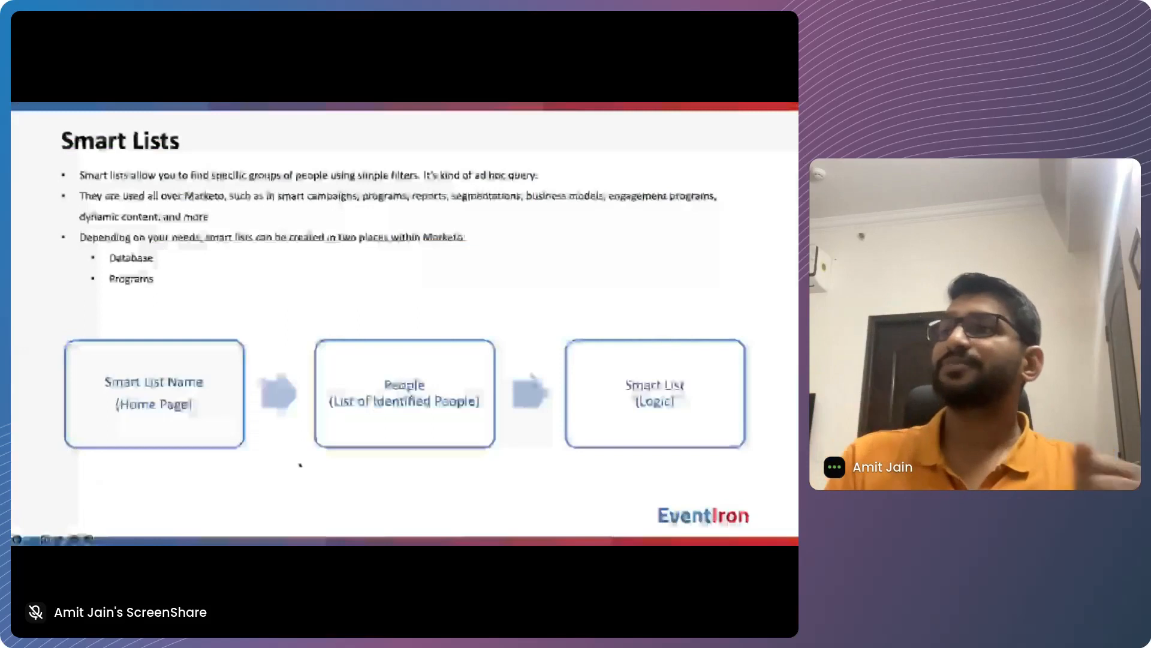
{"action": "key", "text": "Right"}
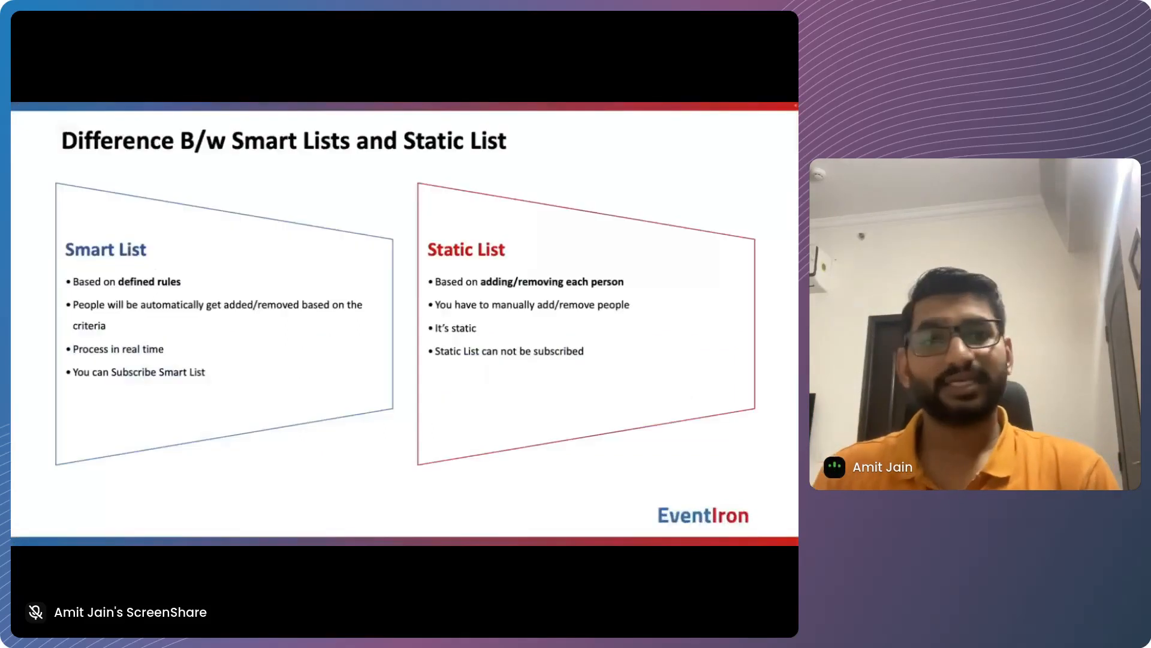
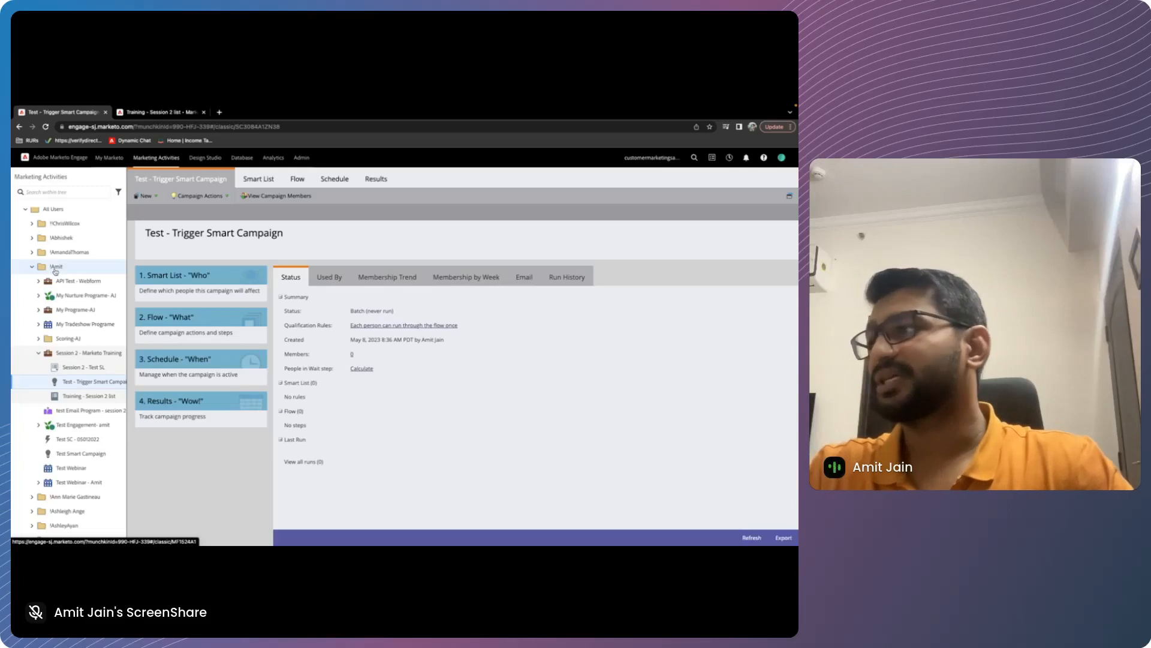
Review the campaign activity, tokens and results of the personal folder containing the Session 2 program, and return to its overview
{"action": "right_click", "coordinate": [55, 271]}
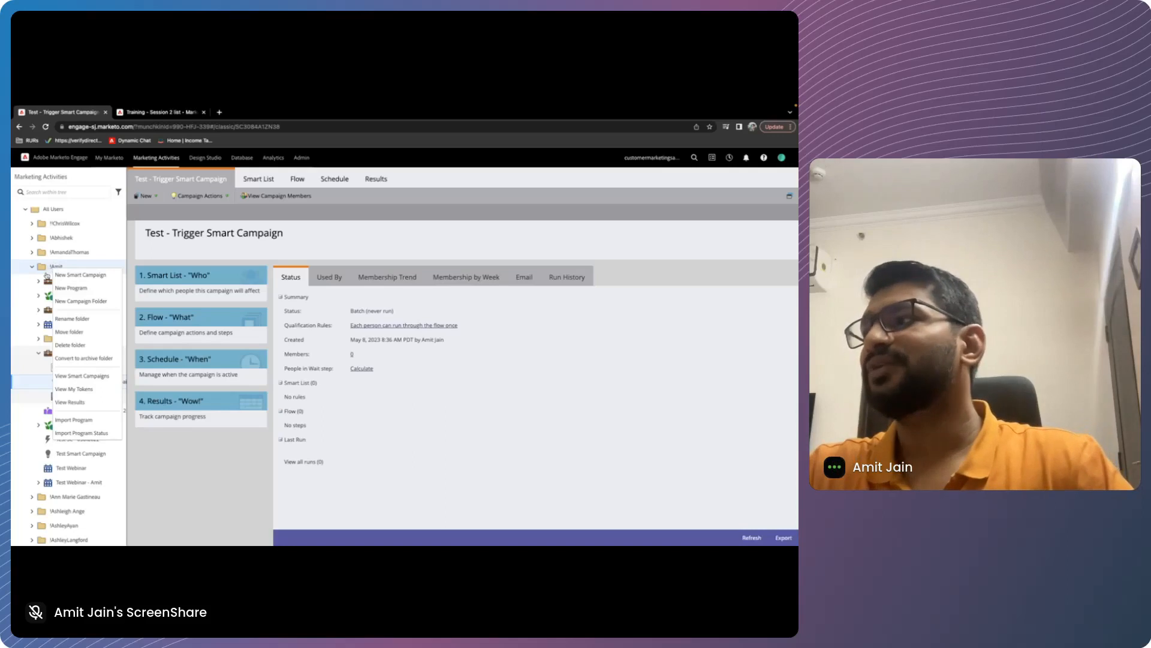
{"action": "left_click", "coordinate": [55, 270]}
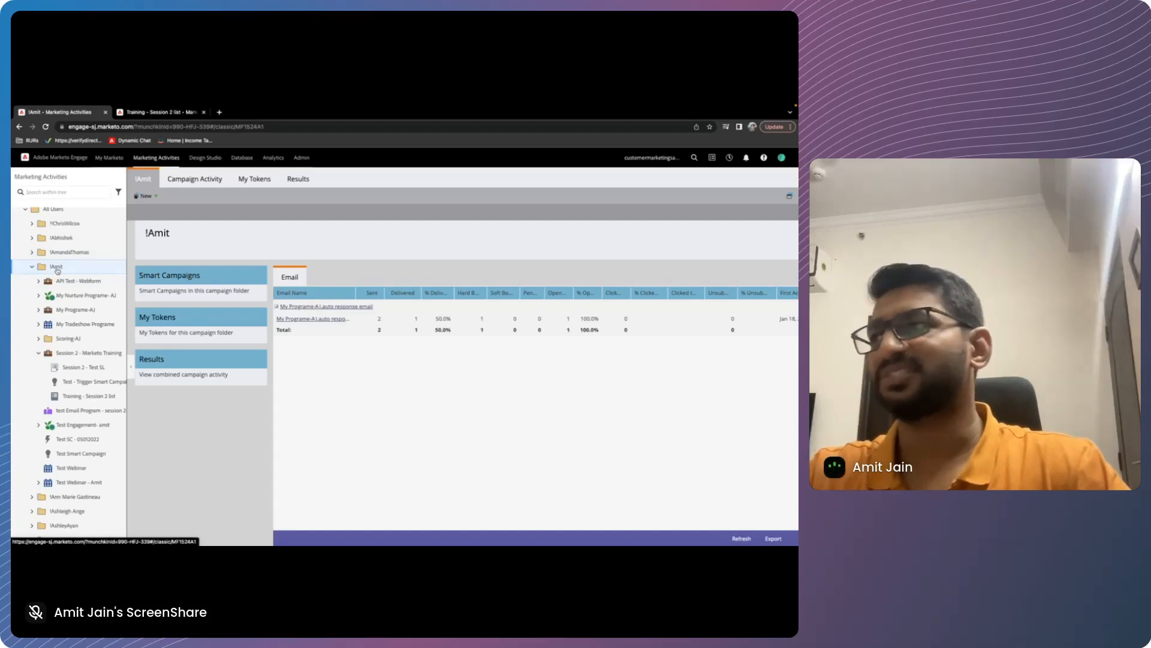
{"action": "left_click", "coordinate": [224, 183]}
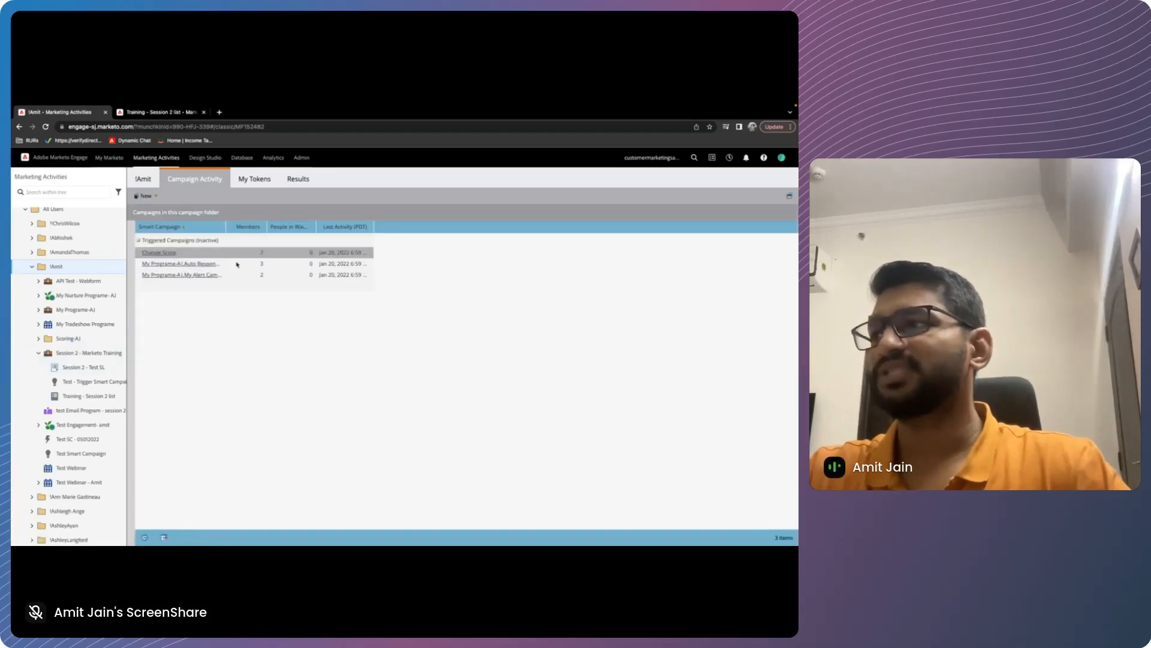
{"action": "left_click", "coordinate": [261, 182]}
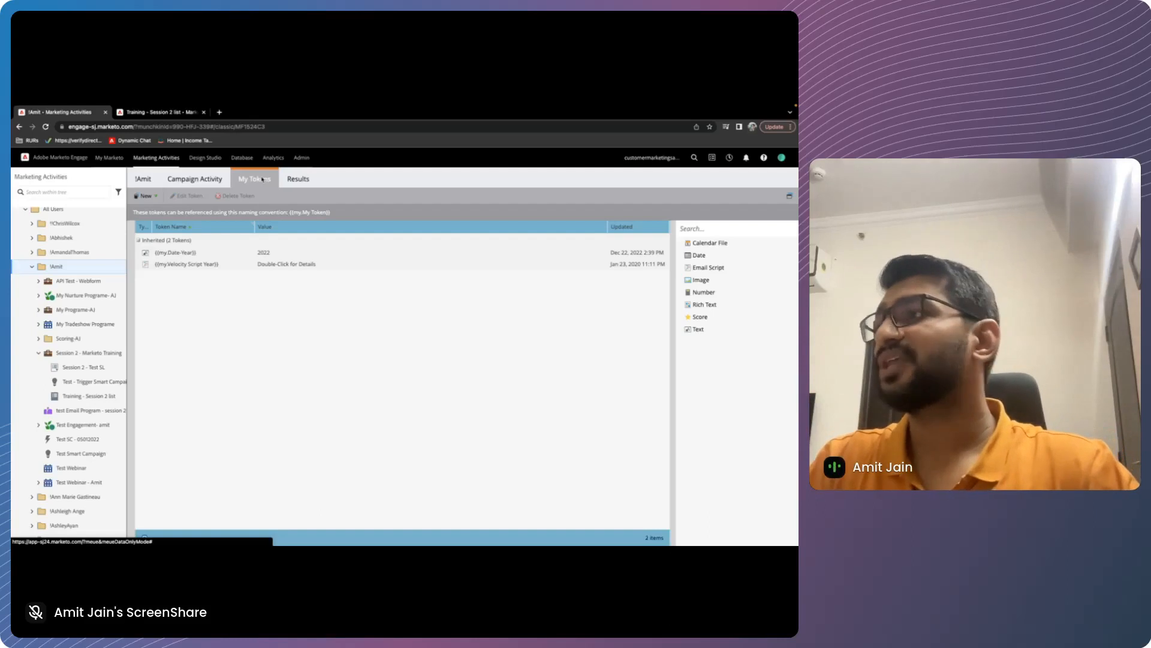
{"action": "left_click", "coordinate": [299, 178]}
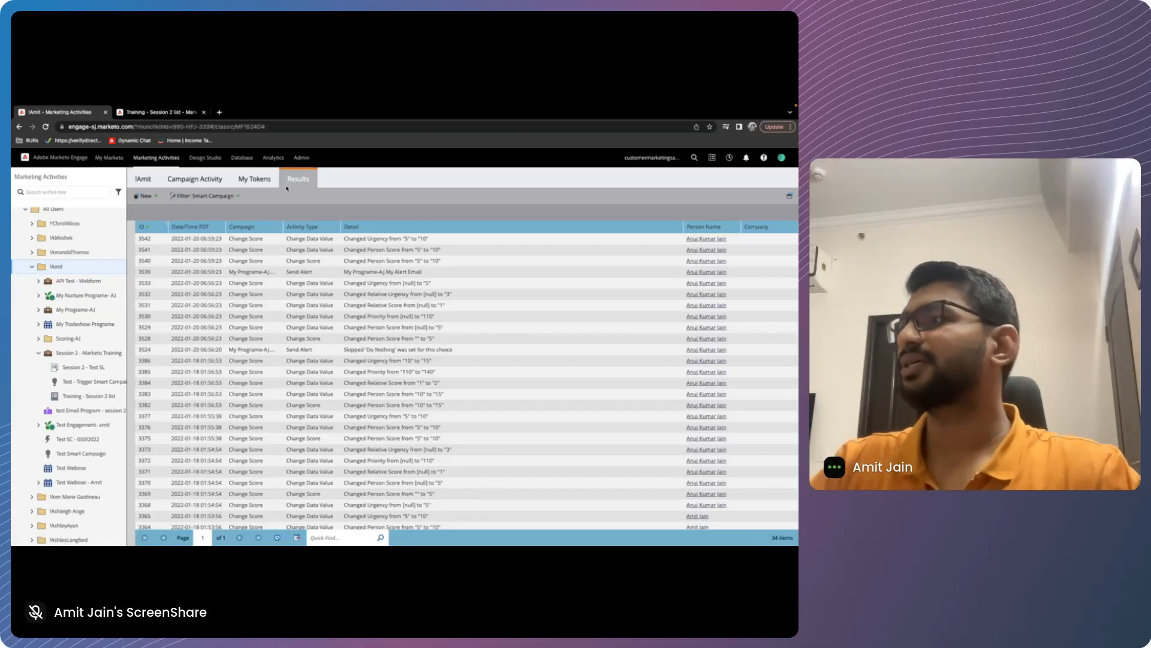
{"action": "left_click", "coordinate": [259, 181]}
{"action": "left_click", "coordinate": [148, 181]}
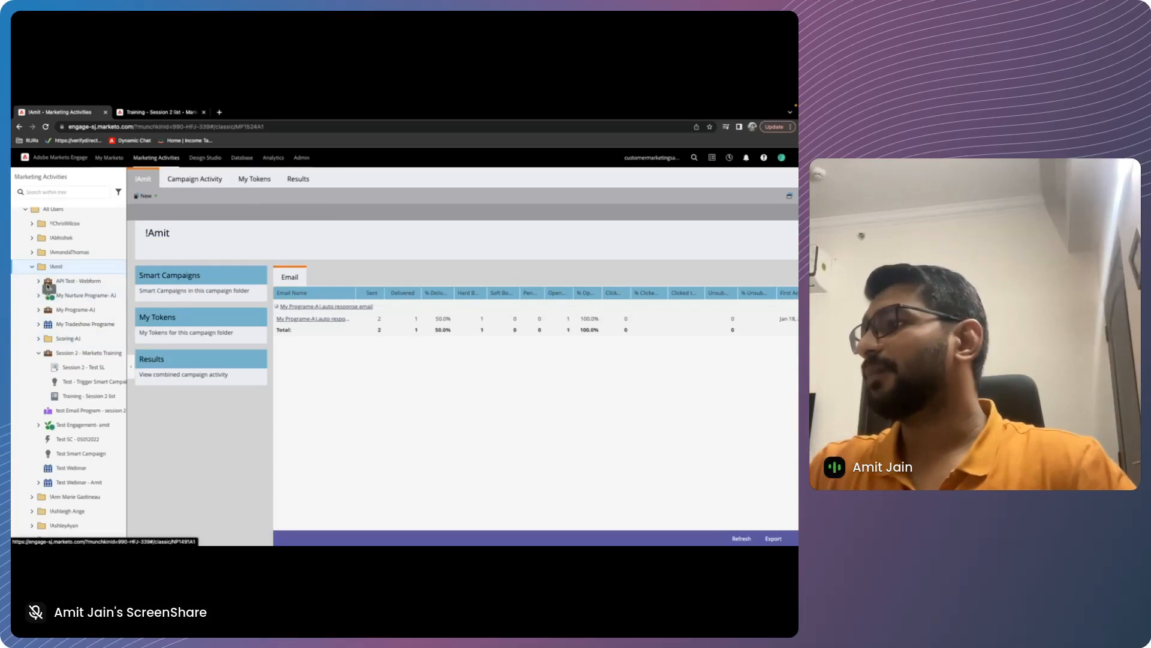
Create a smart campaign named "Test - Trigger Campaign inside folder" directly in the personal folder
{"action": "right_click", "coordinate": [56, 266]}
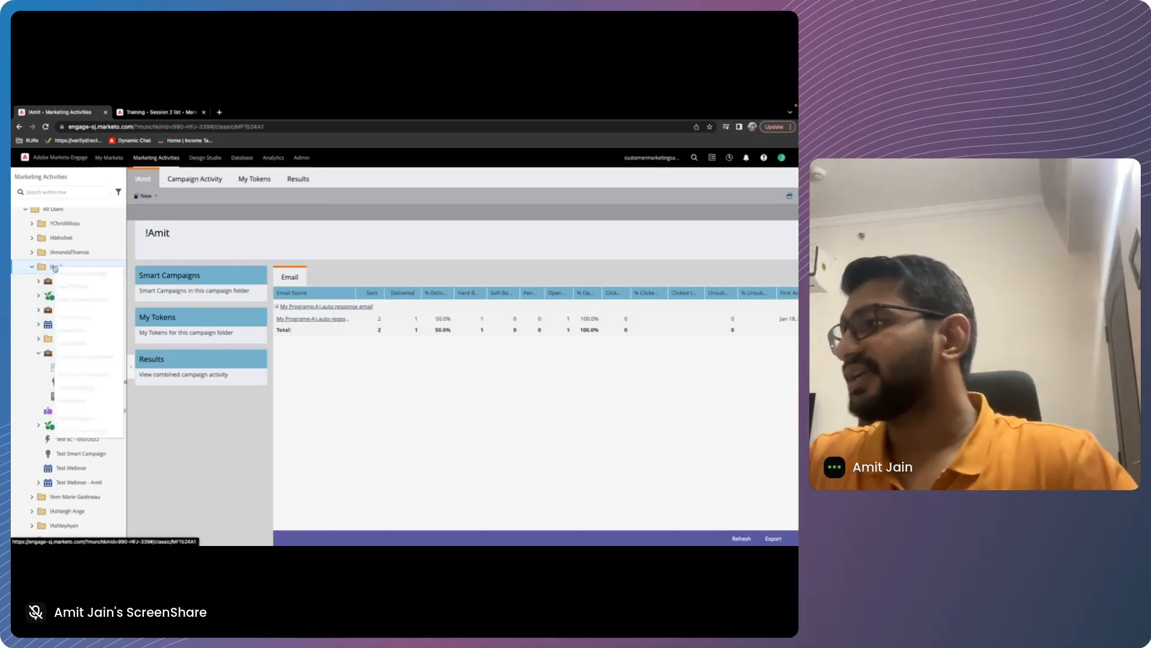
{"action": "left_click", "coordinate": [72, 276]}
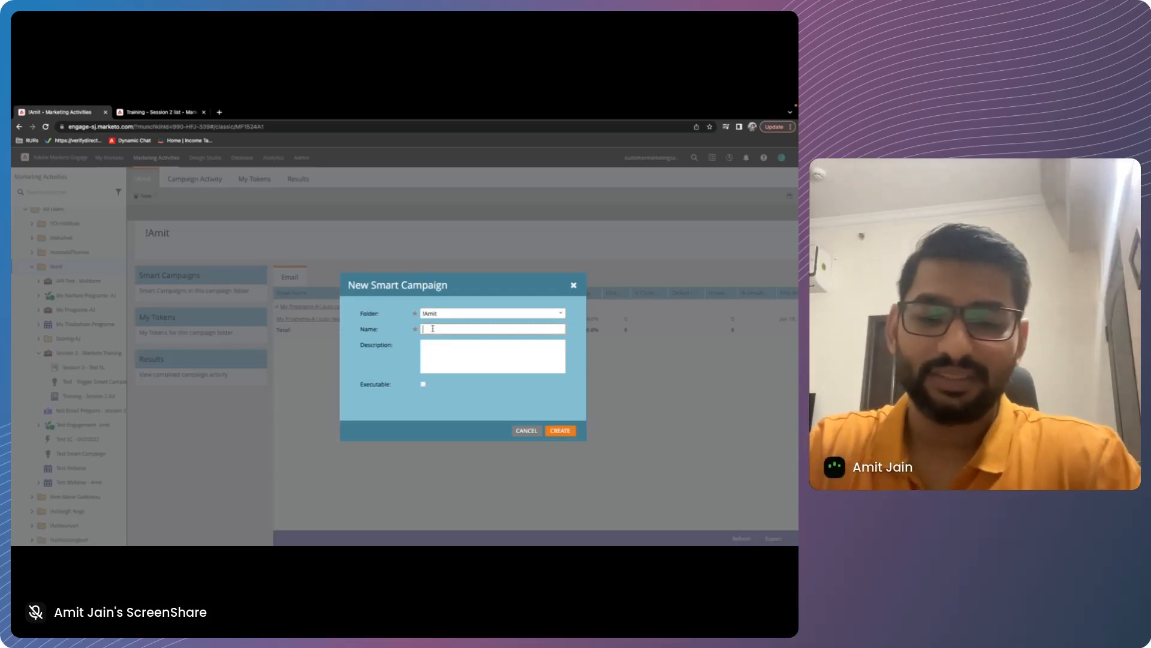
{"action": "type", "text": "Test - Trigger"}
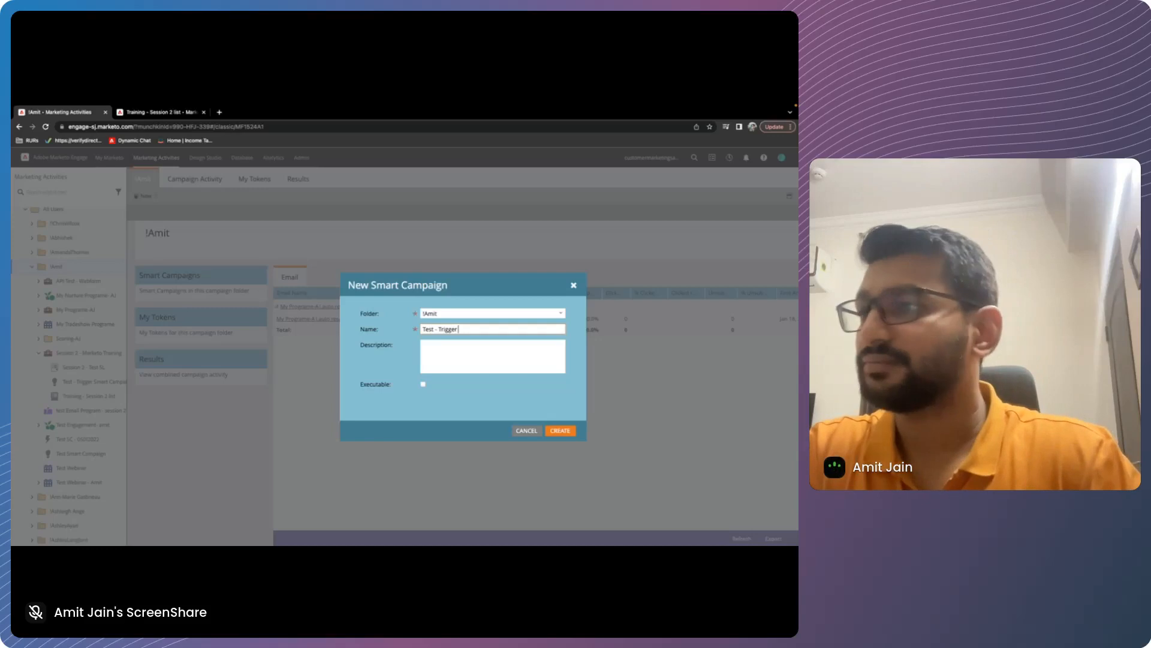
{"action": "type", "text": " Campai"}
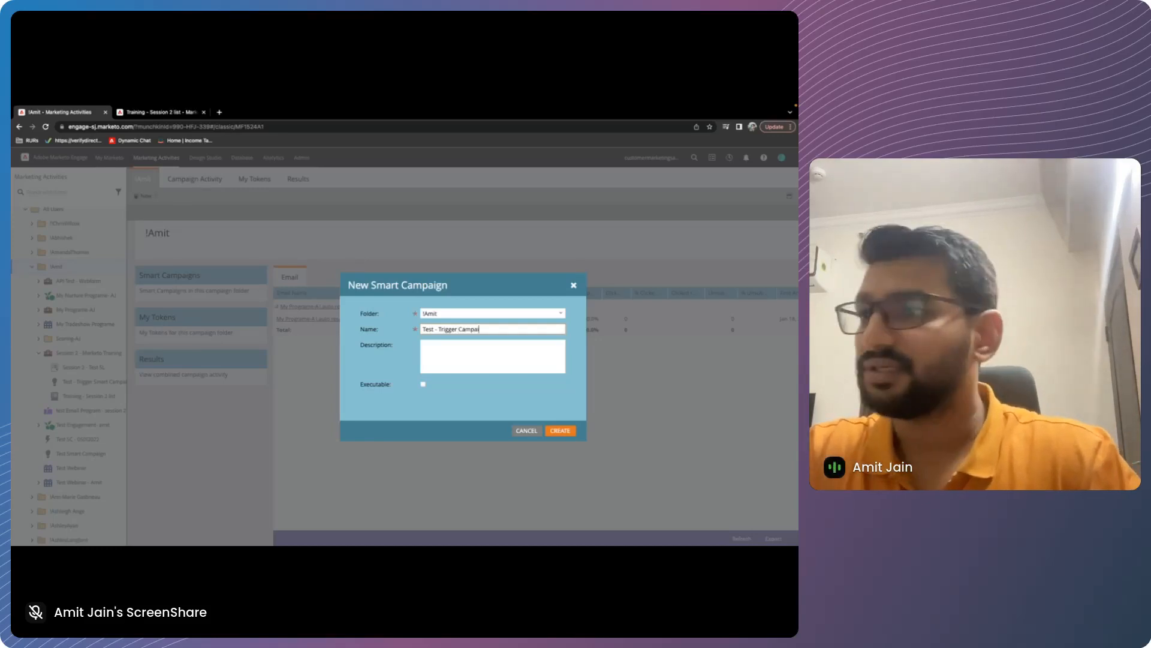
{"action": "type", "text": "gn inside folde"}
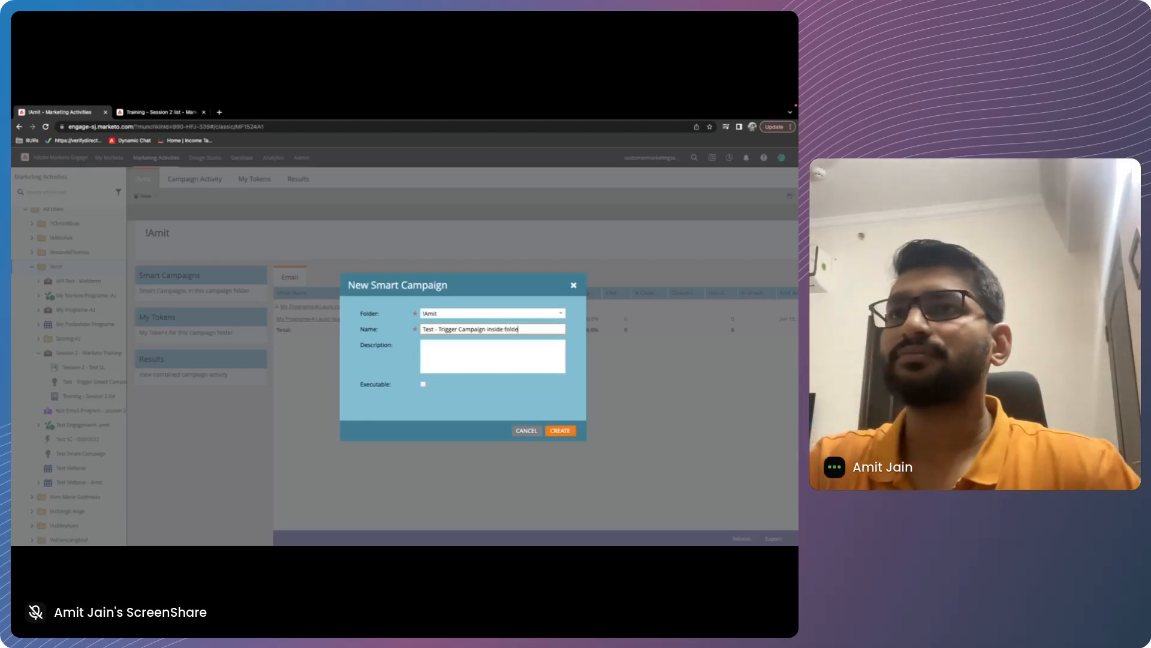
{"action": "key", "text": "Return"}
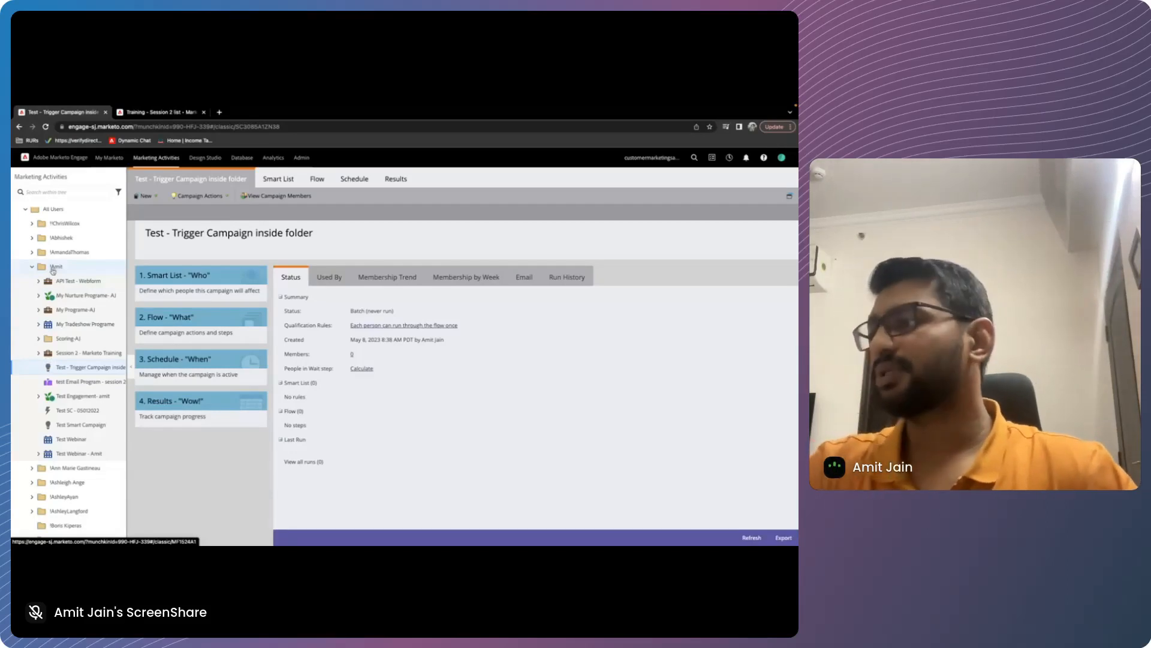
Open the smart list of Test - Trigger Smart Campaign in the Session 2 - Marketo Training program and examine its available triggers
{"action": "left_click", "coordinate": [38, 353]}
{"action": "left_click", "coordinate": [73, 382]}
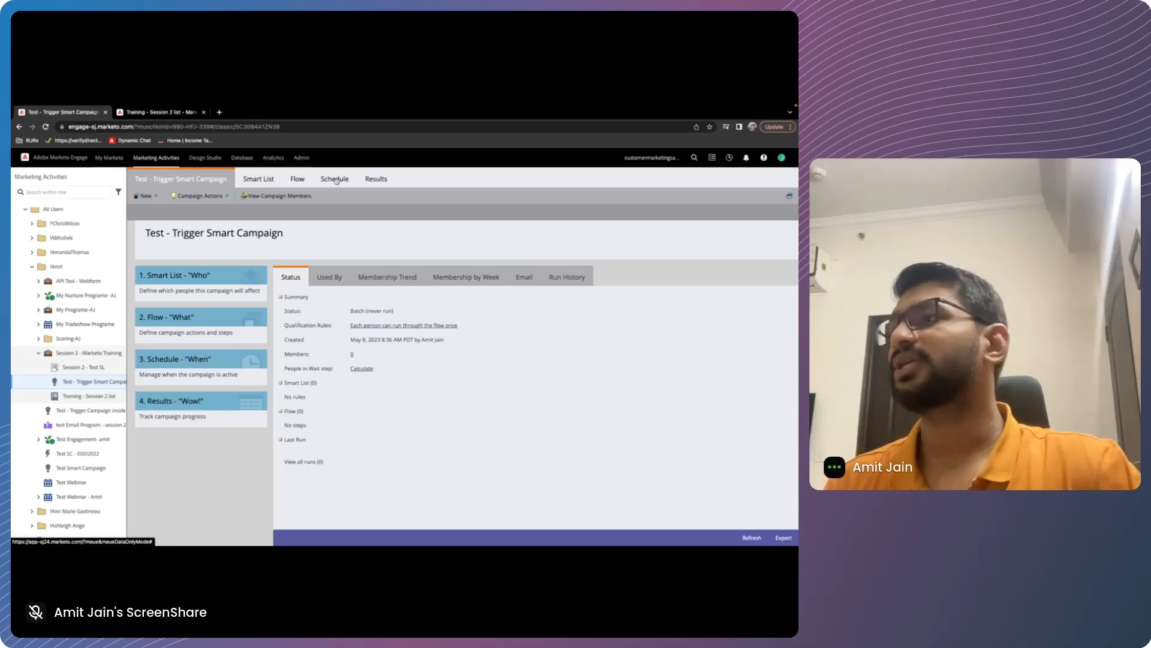
{"action": "left_click", "coordinate": [259, 180]}
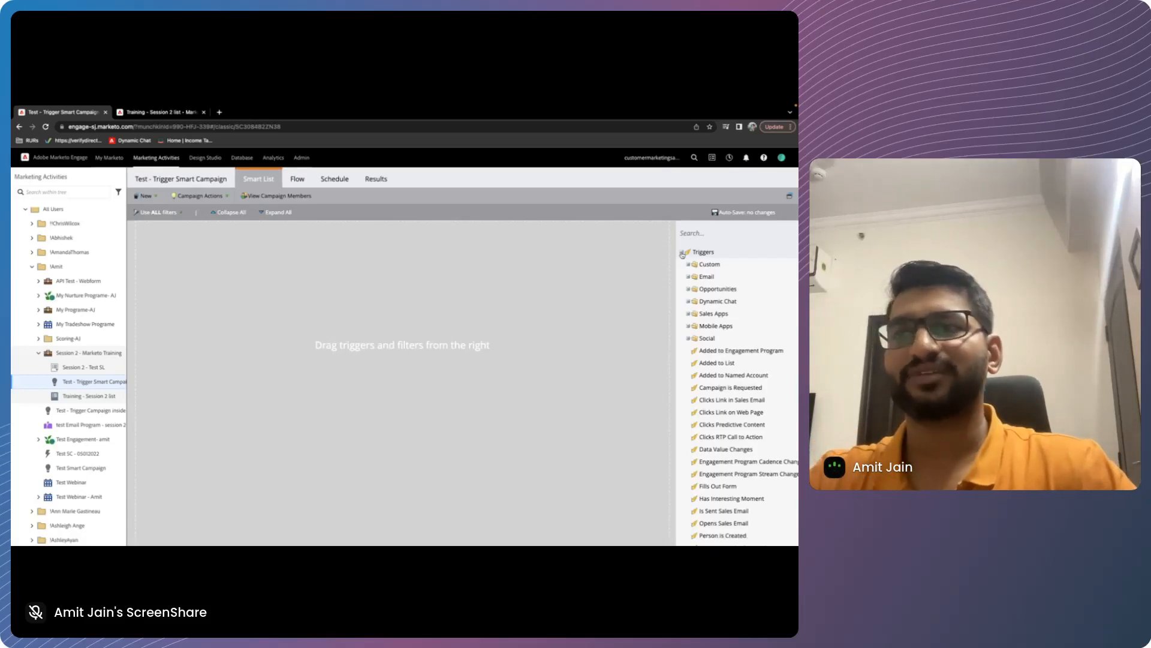
{"action": "left_click", "coordinate": [682, 252]}
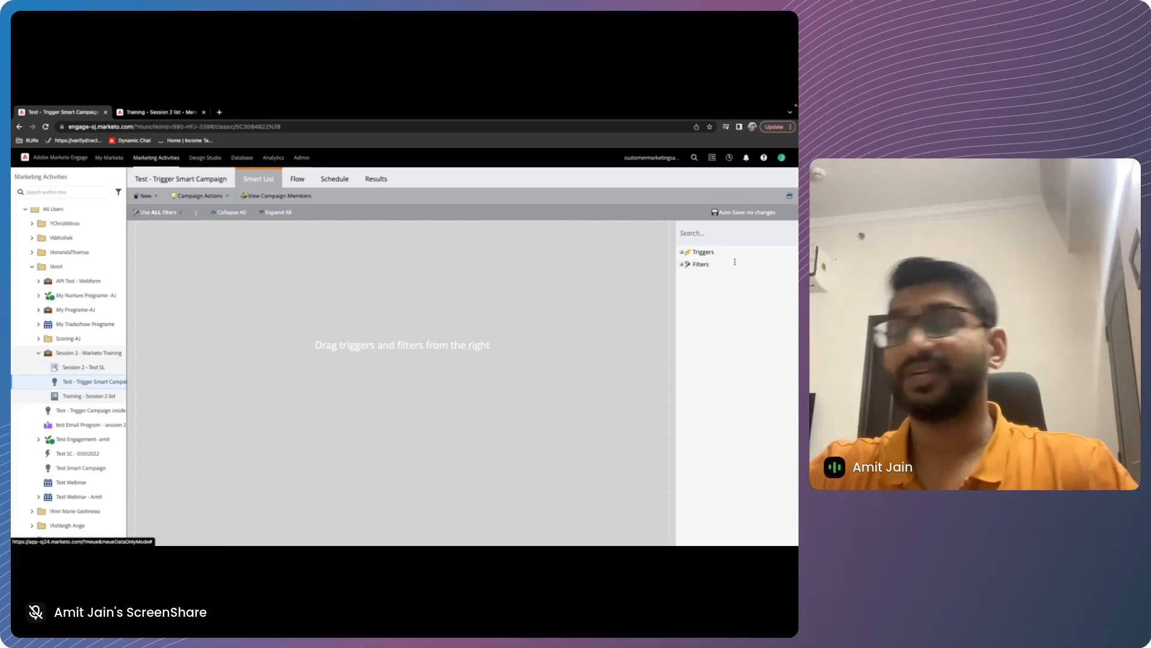
View the Session 2 - Test SL smart list for comparison and return to the smart list of Test - Trigger Smart Campaign
{"action": "left_click", "coordinate": [72, 371]}
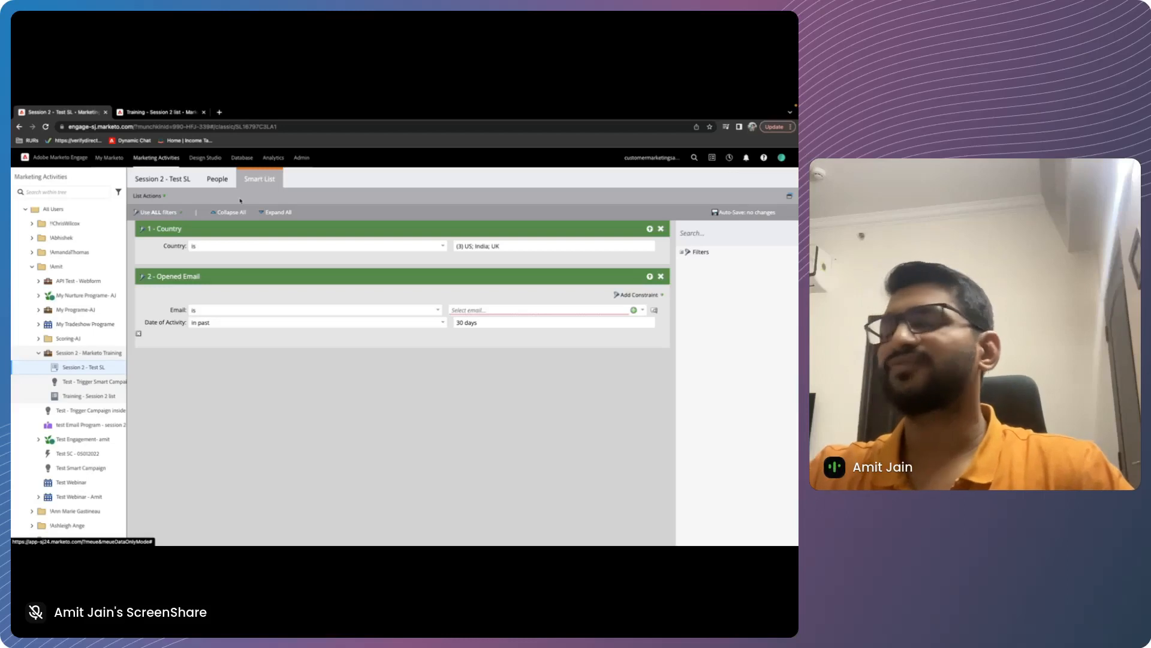
{"action": "left_click", "coordinate": [94, 381]}
{"action": "left_click", "coordinate": [209, 273]}
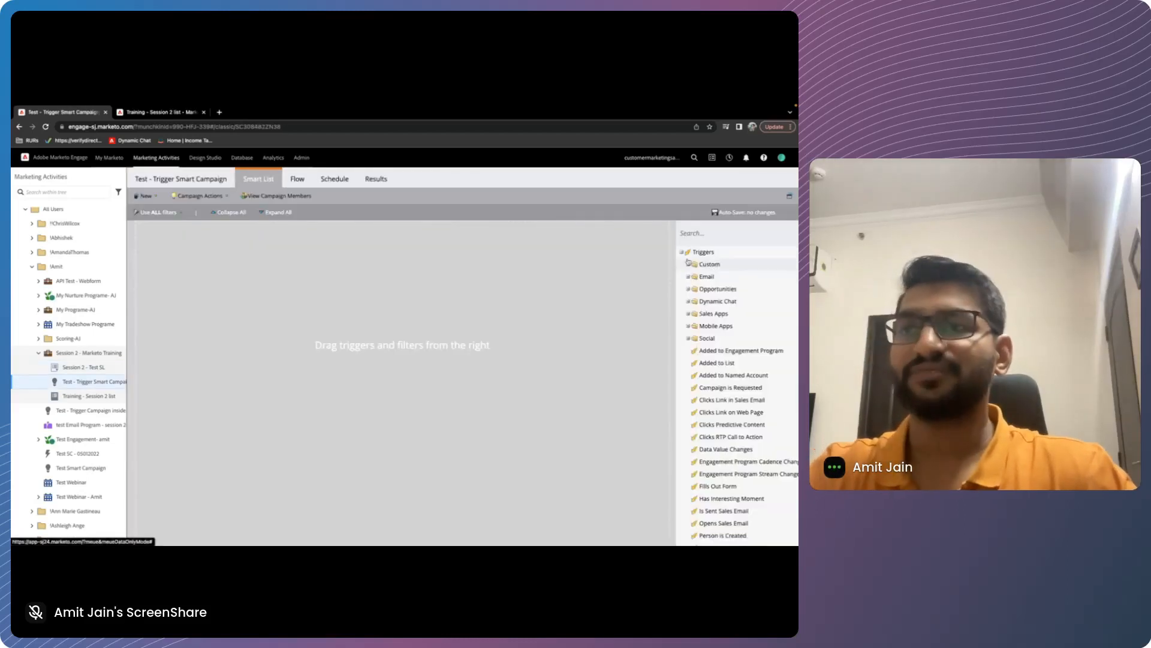
Examine the trigger list and the filter categories, including Activity History, available to the campaign's smart list
{"action": "left_click", "coordinate": [681, 252]}
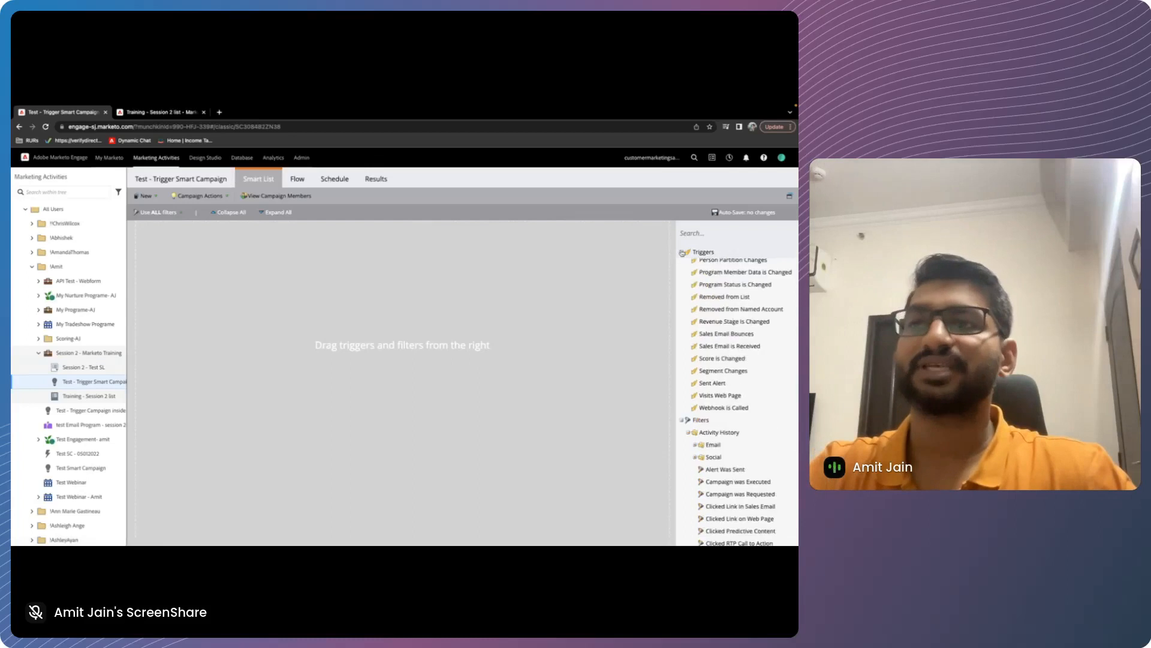
{"action": "left_click", "coordinate": [681, 266]}
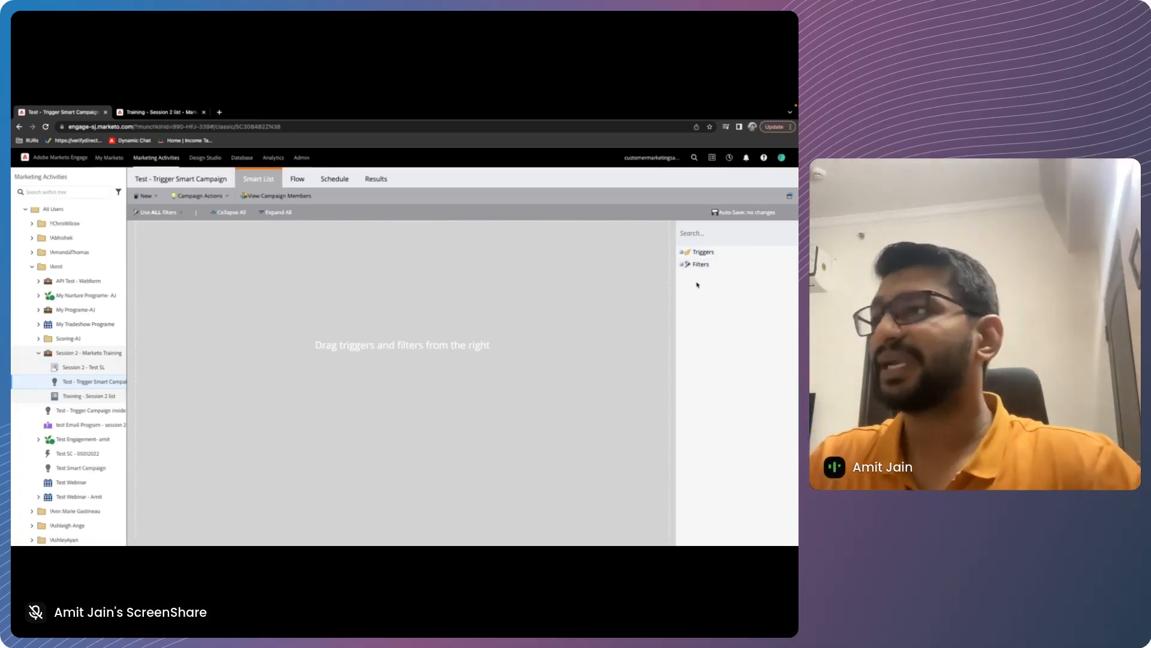
{"action": "left_click", "coordinate": [682, 253]}
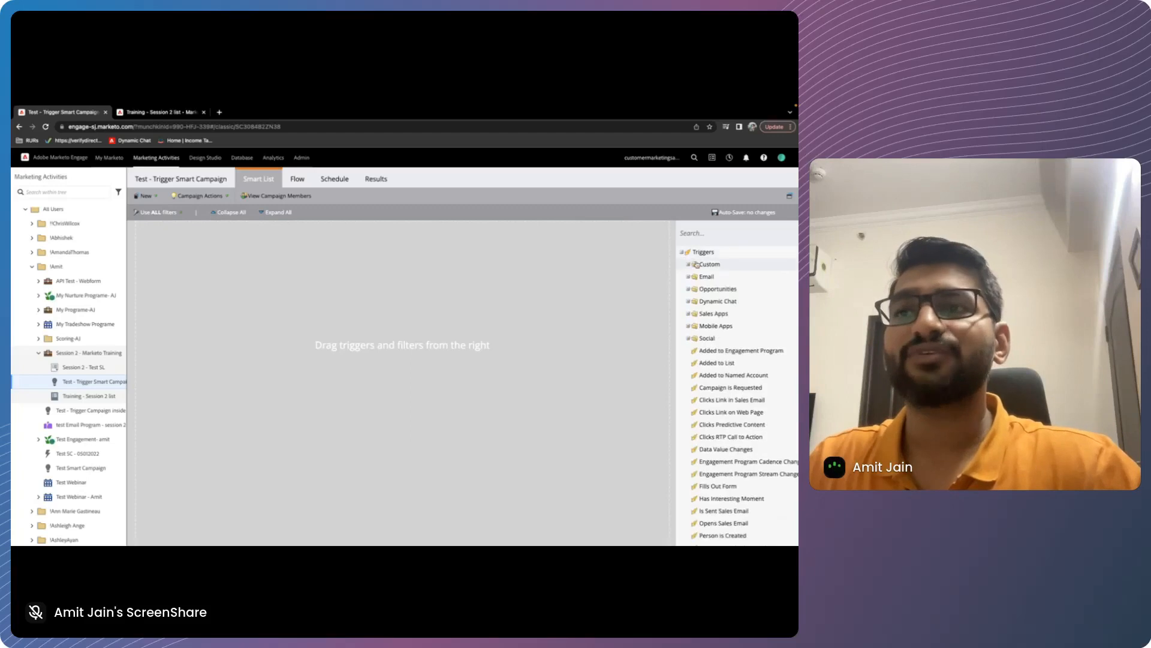
{"action": "left_click", "coordinate": [683, 253]}
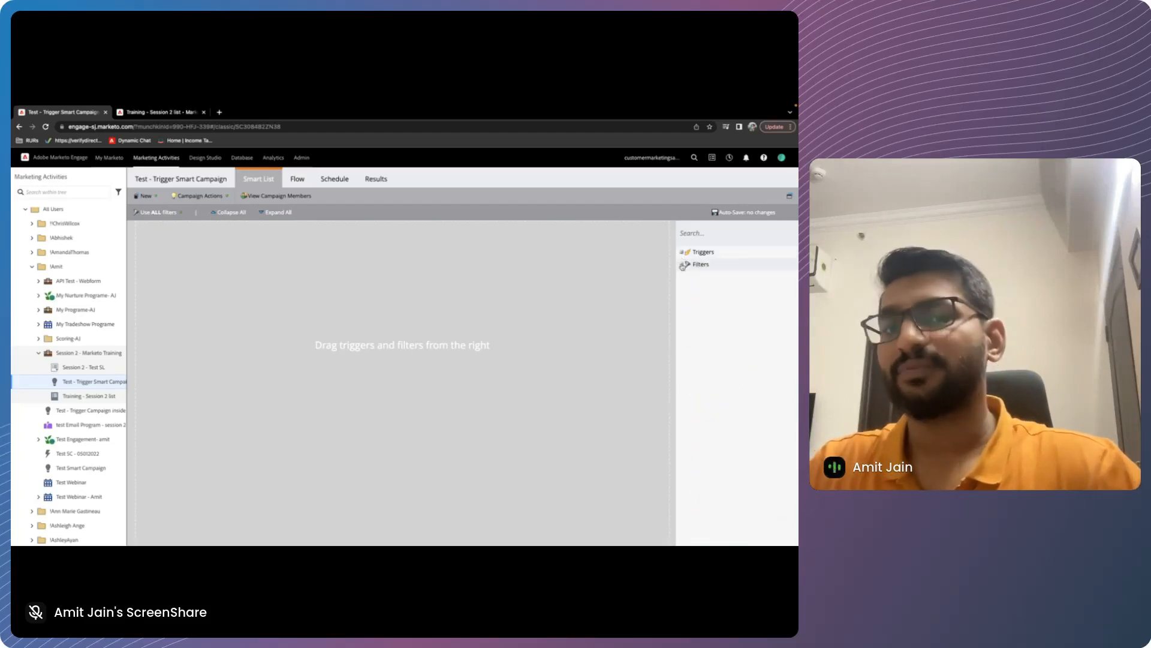
{"action": "left_click", "coordinate": [682, 265]}
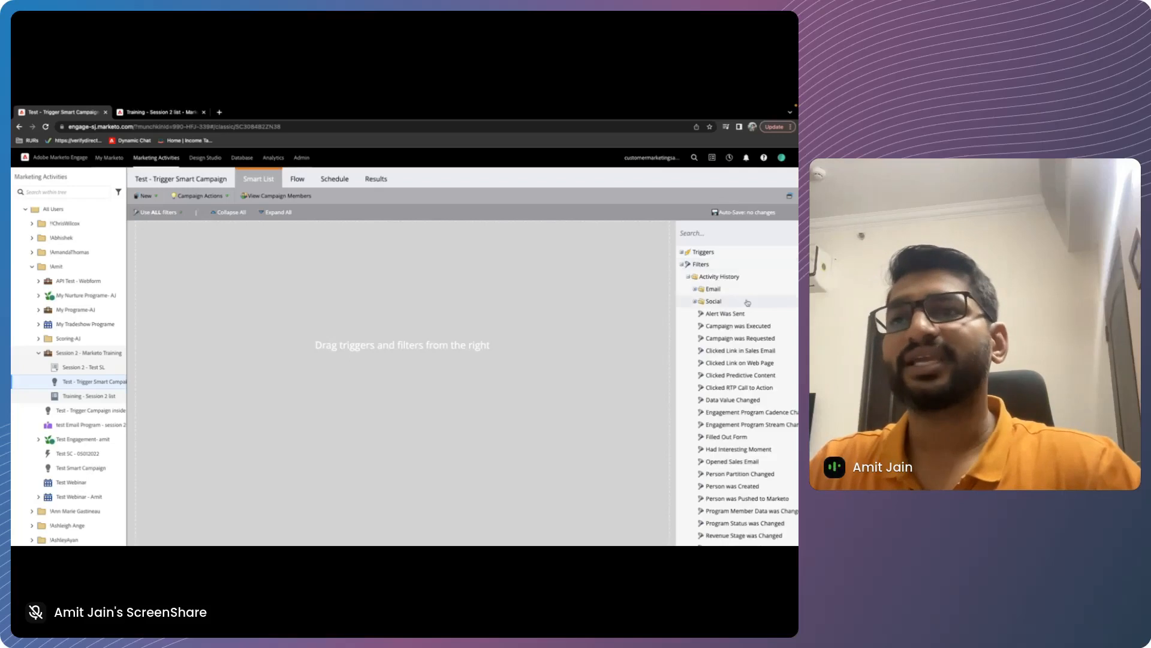
{"action": "left_click", "coordinate": [689, 277]}
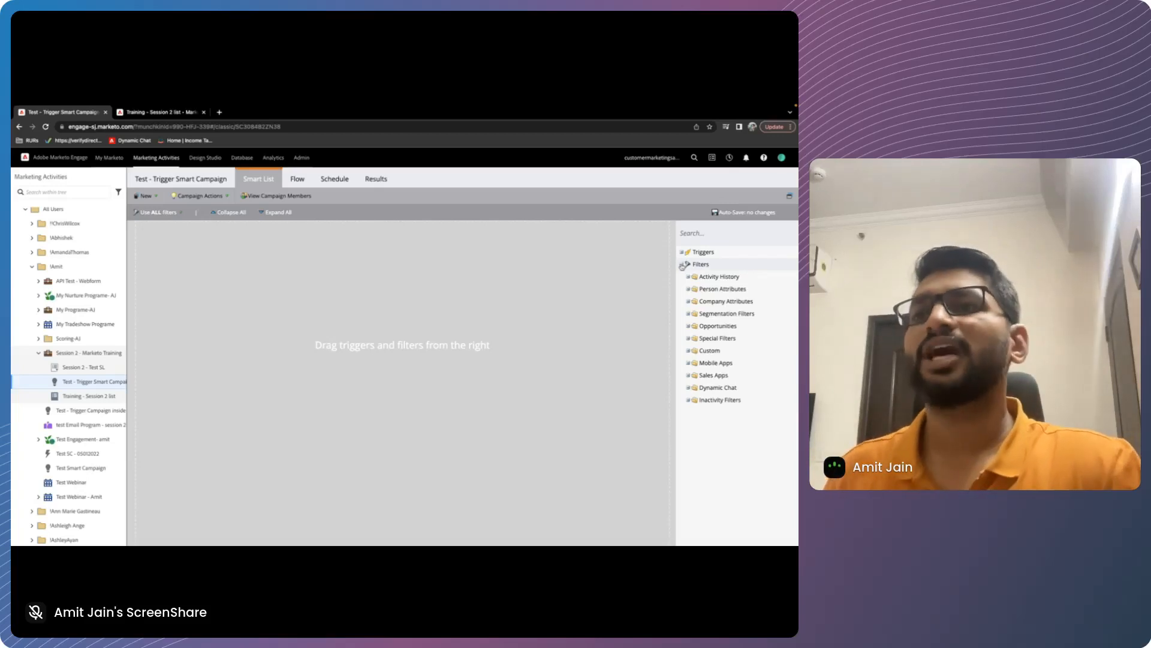
{"action": "left_click", "coordinate": [683, 266]}
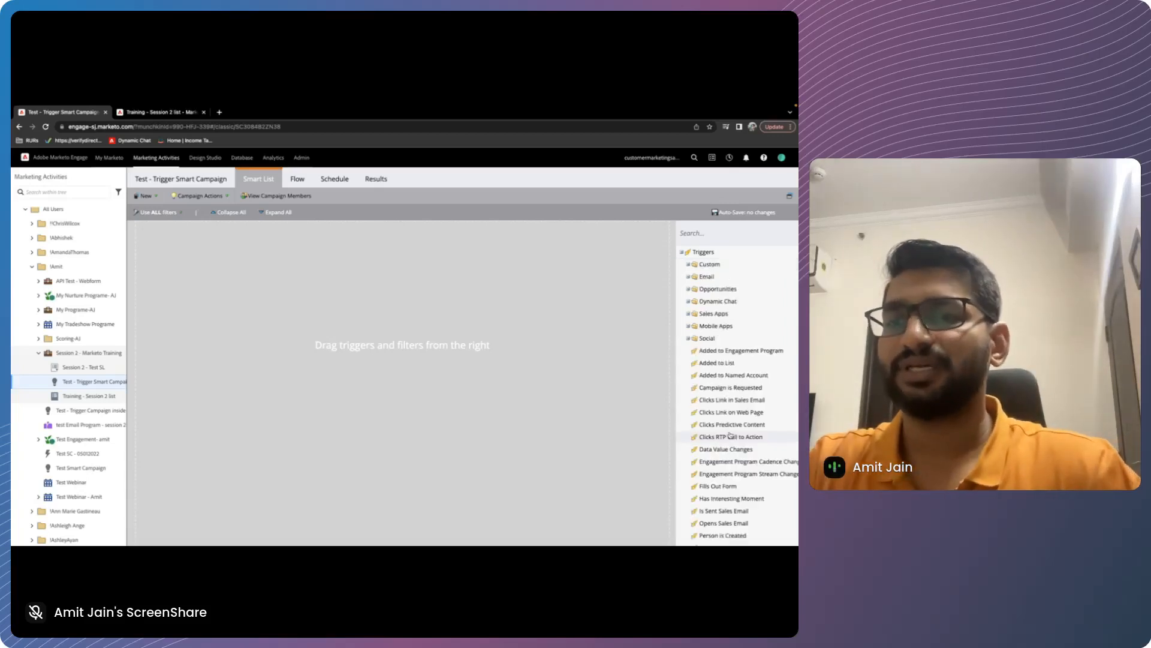
Add the Fills Out Form trigger to the campaign's smart list, look through the Email triggers, and set Form Name to Contact Form
{"action": "left_click_drag", "start_coordinate": [736, 495], "coordinate": [488, 426]}
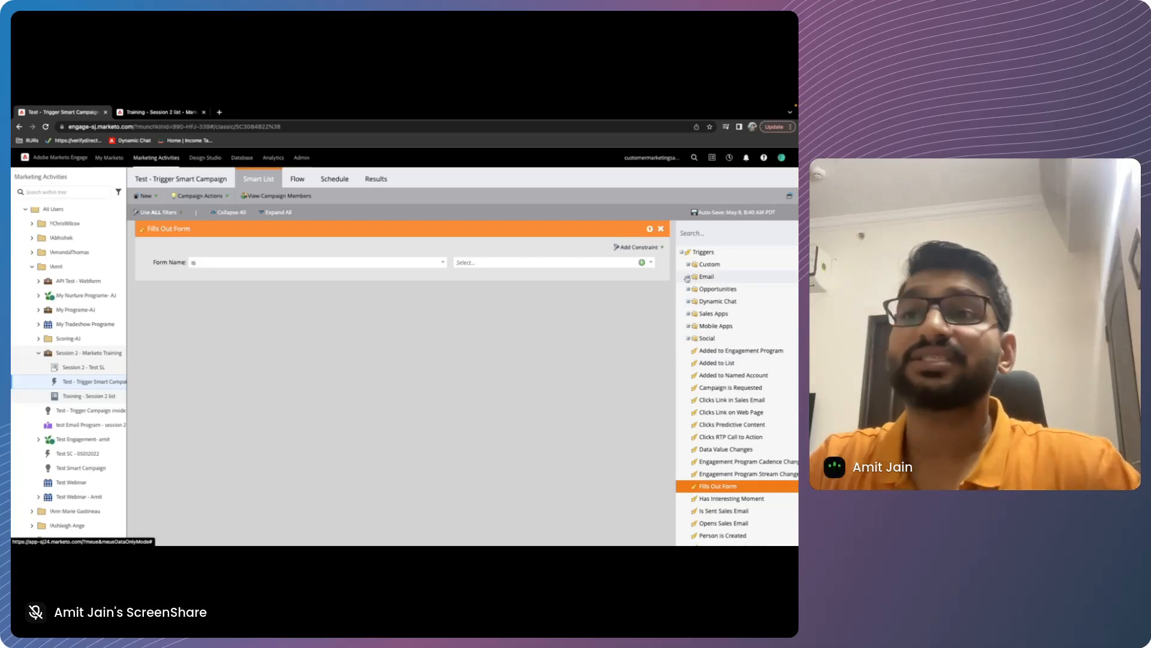
{"action": "left_click", "coordinate": [688, 277]}
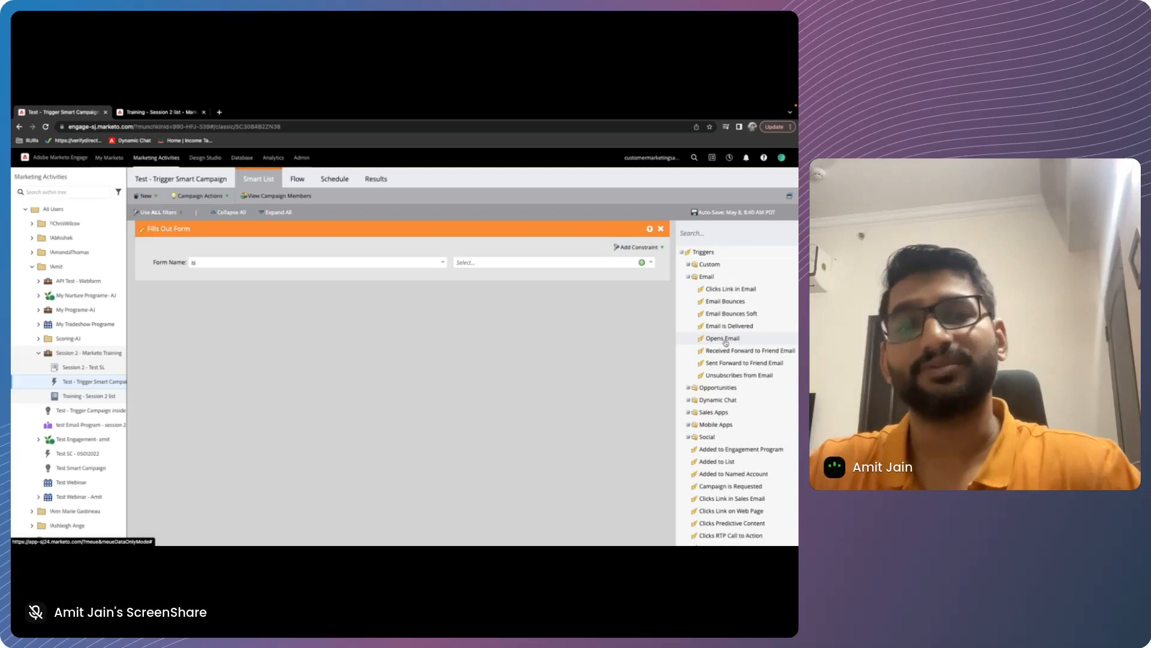
{"action": "scroll", "coordinate": [726, 342], "scroll_direction": "down", "scroll_amount": 2}
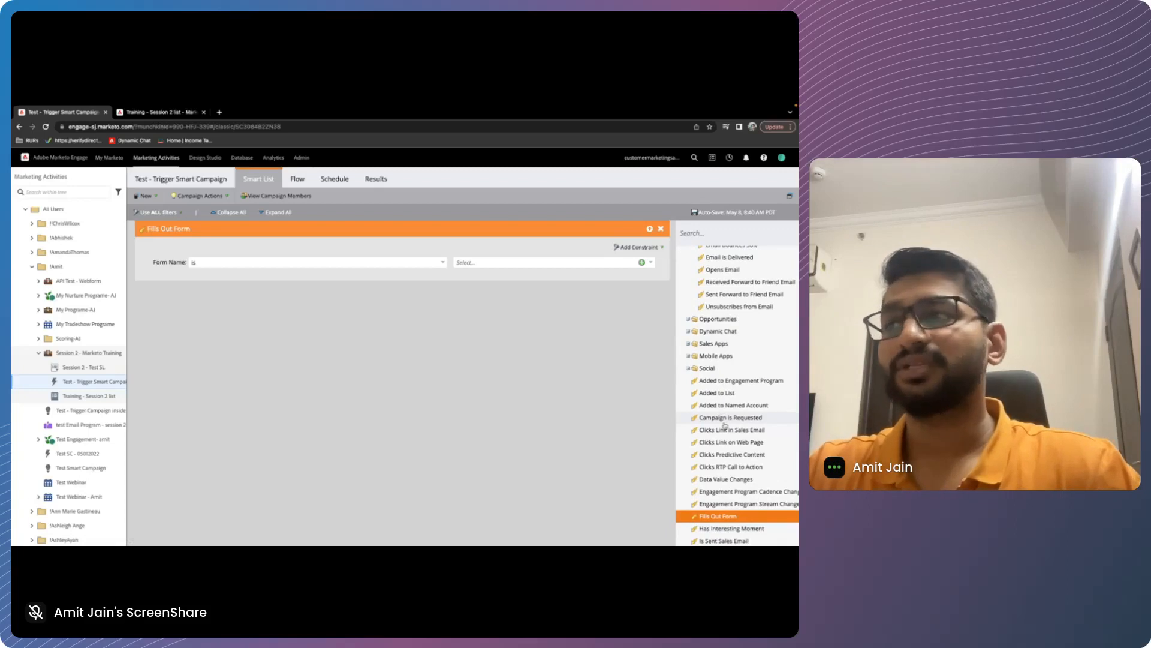
{"action": "scroll", "coordinate": [724, 425], "scroll_direction": "down", "scroll_amount": 3}
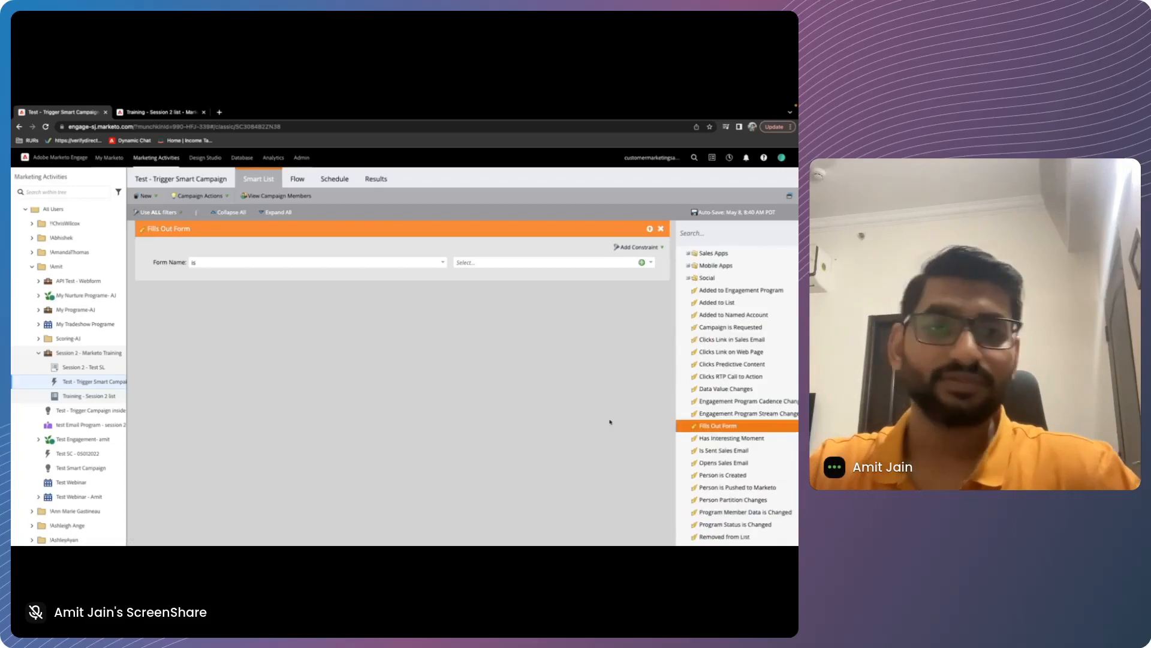
{"action": "left_click", "coordinate": [588, 262]}
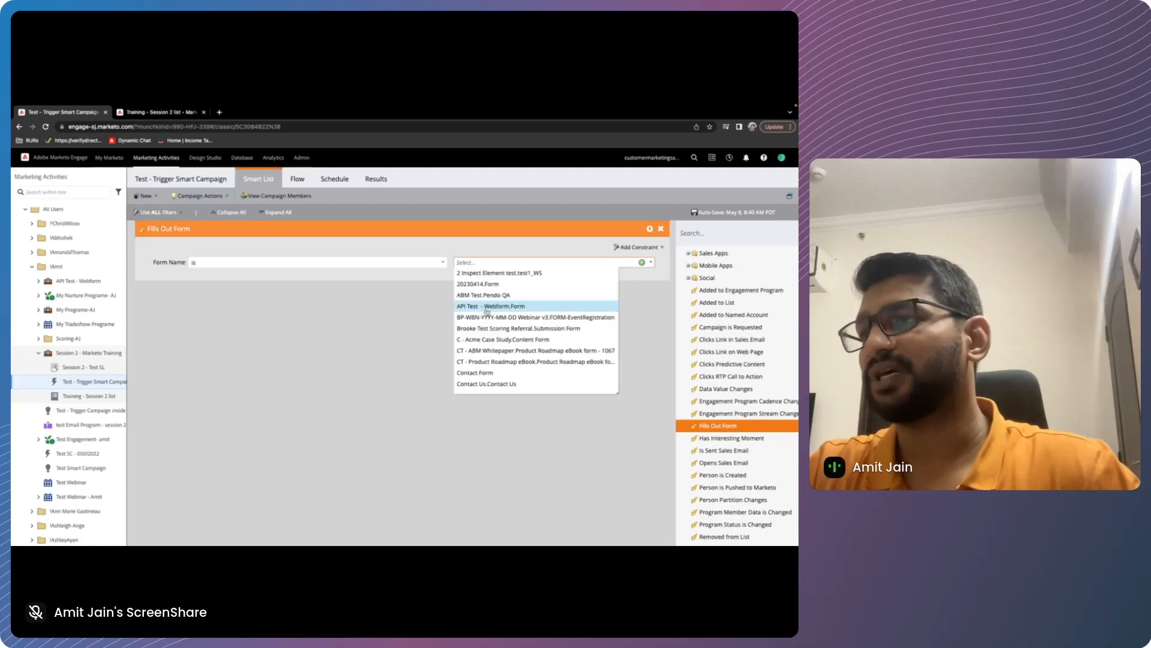
{"action": "left_click", "coordinate": [481, 374]}
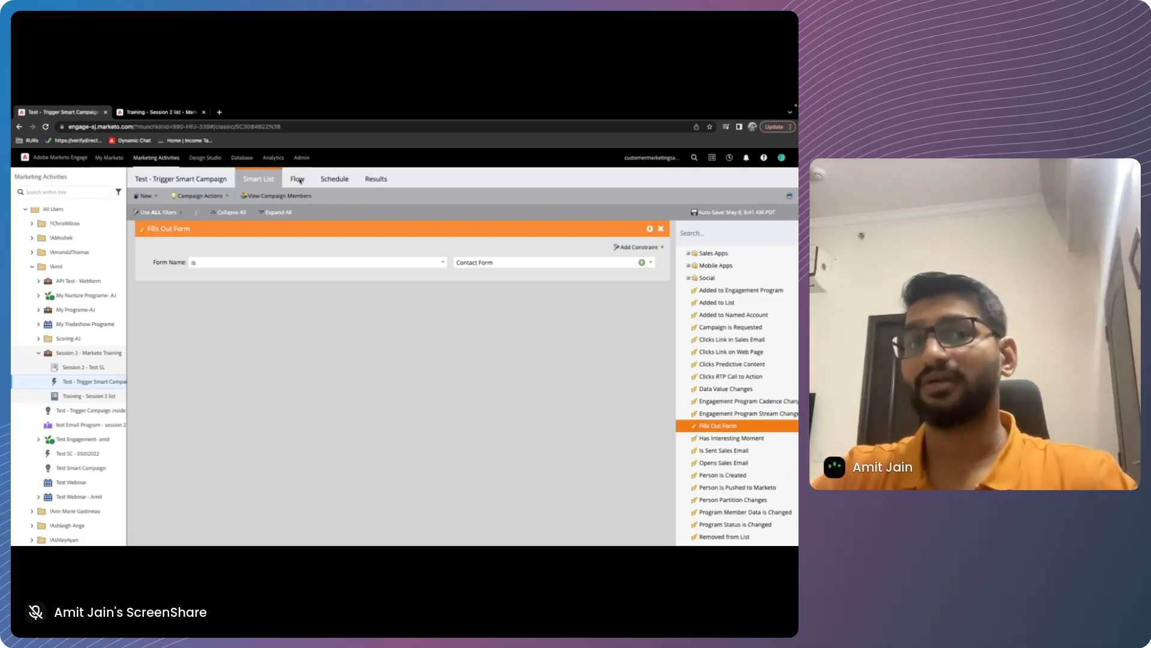
Add a Send Email step to the flow of Test - Trigger Smart Campaign and set its email to AL Test.Test01
{"action": "left_click", "coordinate": [298, 179]}
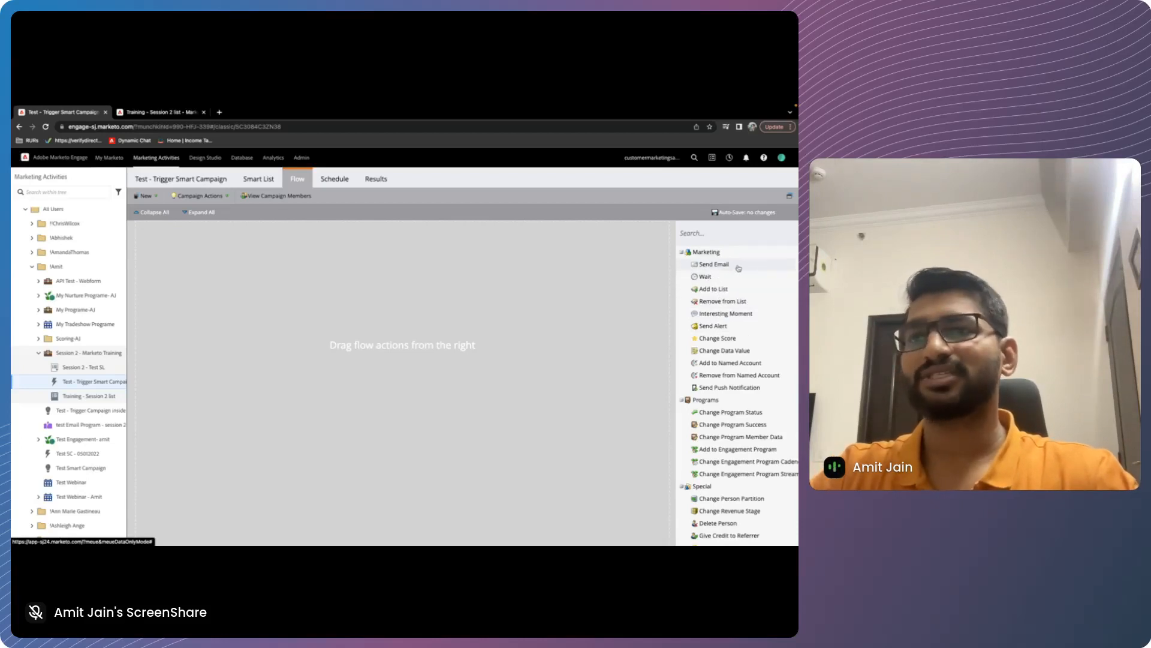
{"action": "left_click_drag", "start_coordinate": [738, 267], "coordinate": [536, 283]}
{"action": "left_click", "coordinate": [540, 283]}
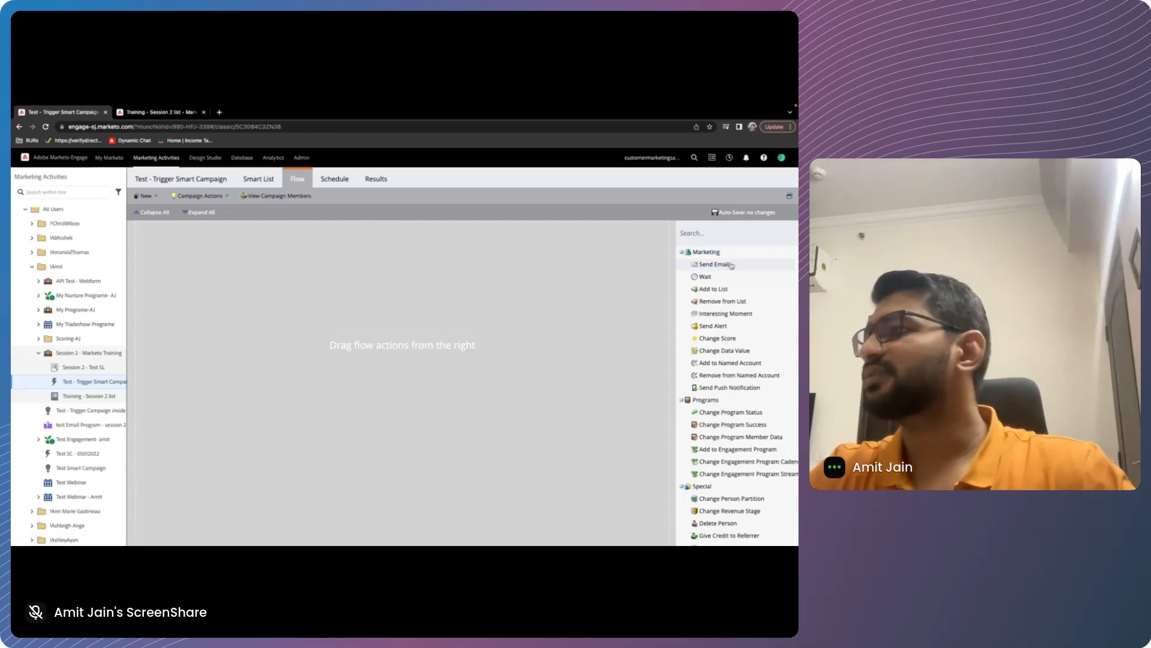
{"action": "left_click", "coordinate": [46, 126]}
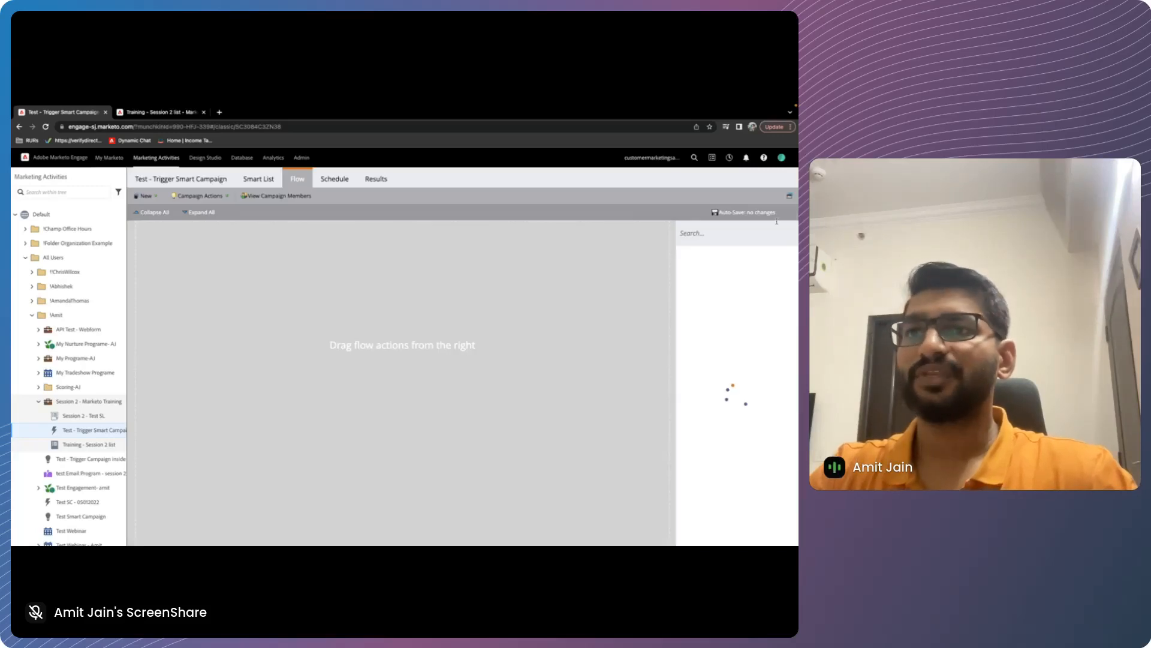
{"action": "left_click_drag", "start_coordinate": [714, 264], "coordinate": [352, 274]}
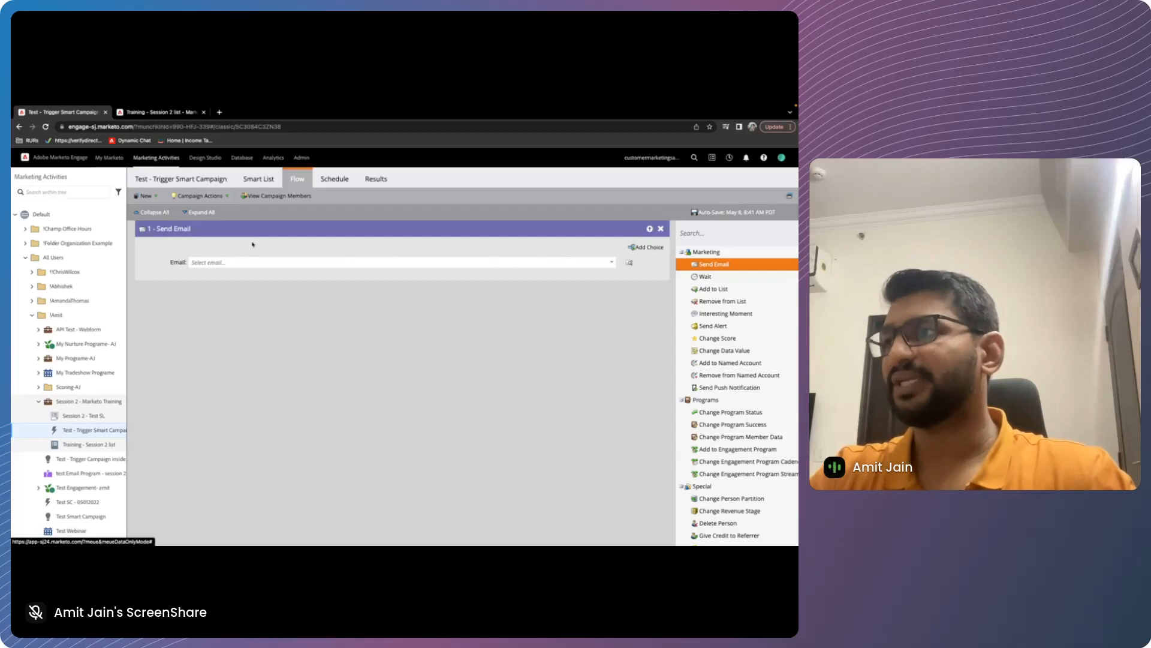
{"action": "left_click", "coordinate": [252, 262]}
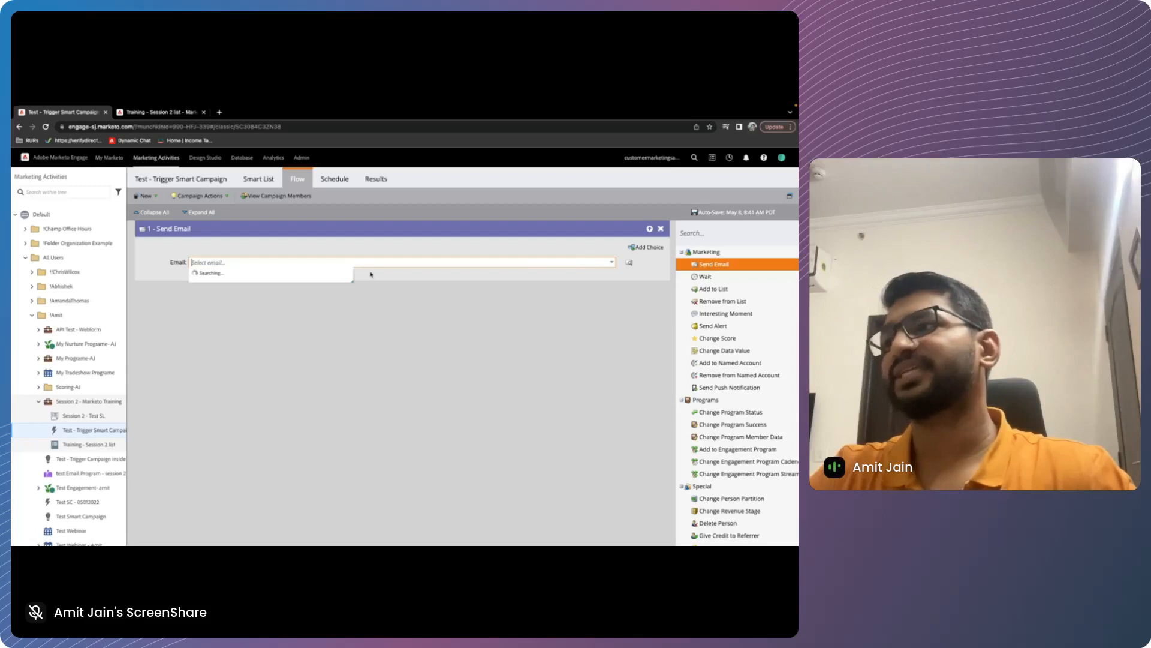
{"action": "left_click", "coordinate": [240, 312]}
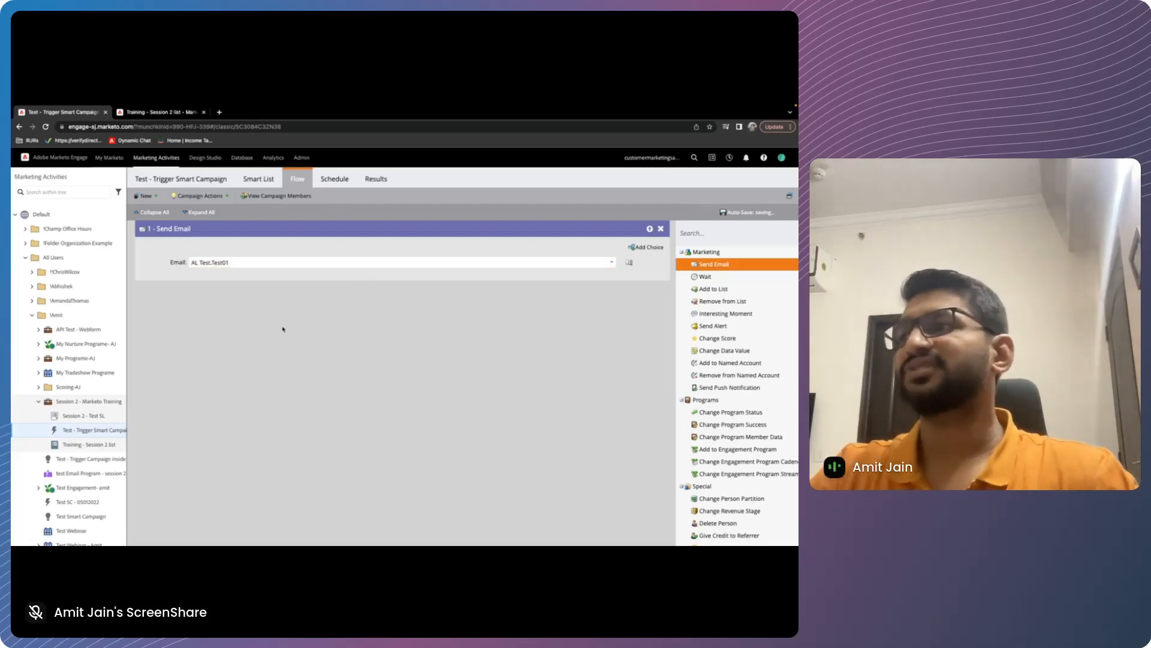
{"action": "left_click", "coordinate": [258, 179]}
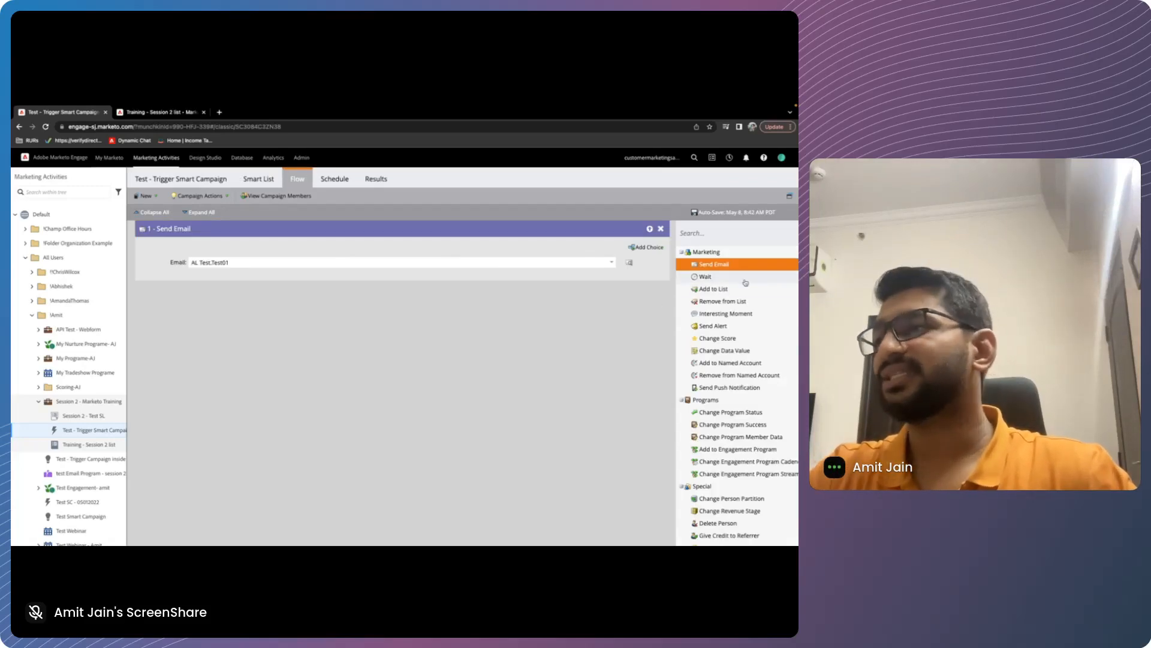
Add an Add to List step after the email and set its list to Session 2 - Marketo Training.Training - Session 2 list
{"action": "left_click_drag", "start_coordinate": [745, 286], "coordinate": [439, 359]}
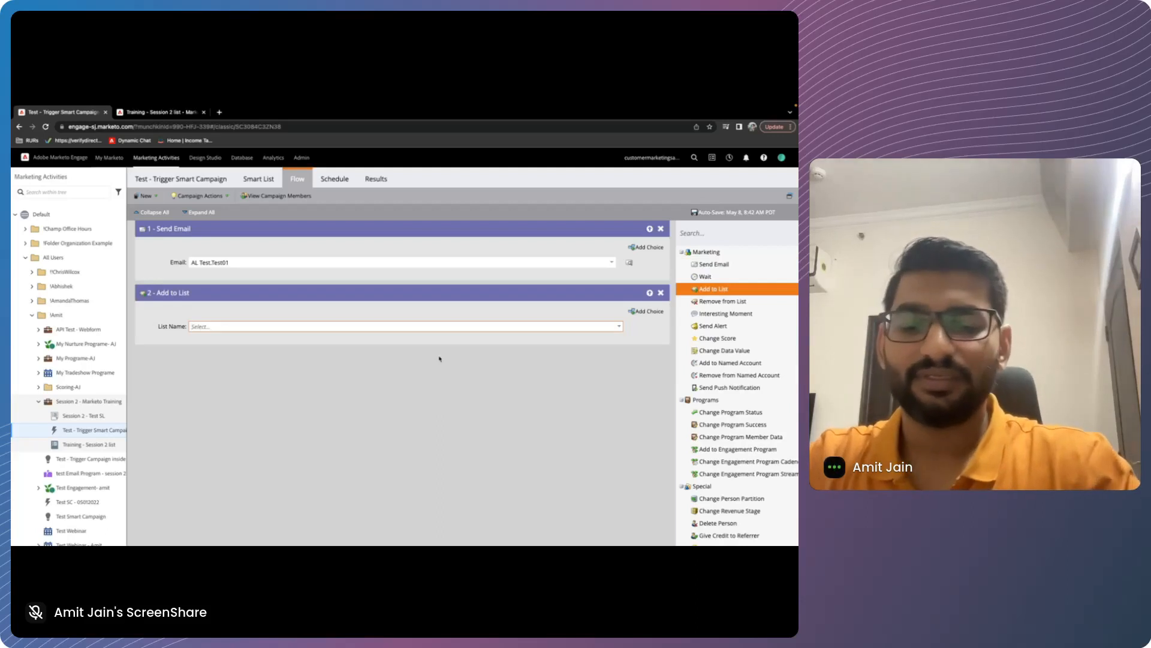
{"action": "type", "text": "training session"}
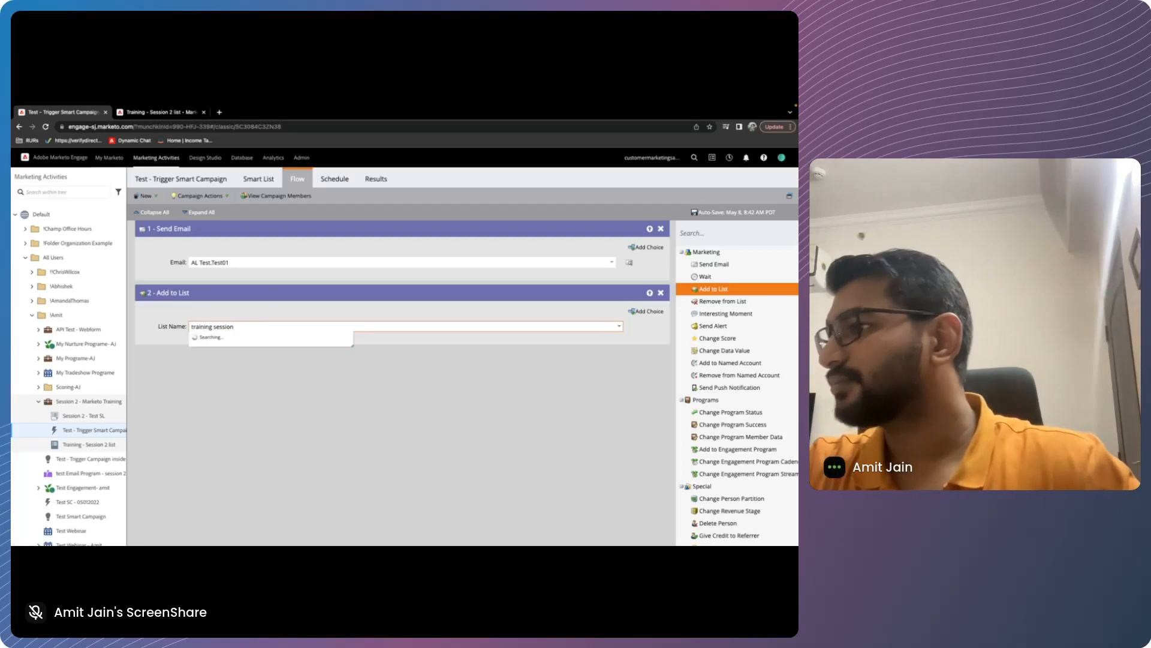
{"action": "left_click_drag", "start_coordinate": [217, 326], "coordinate": [191, 327]}
{"action": "key", "text": "BackSpace"}
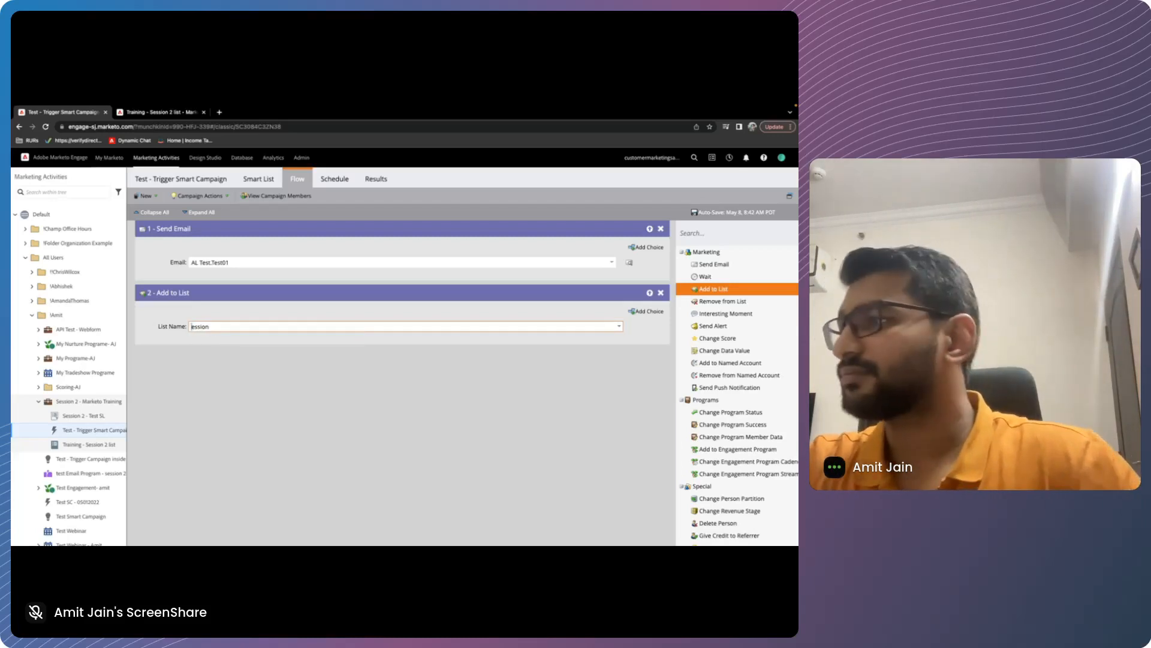
{"action": "type", "text": "S"}
{"action": "left_click", "coordinate": [300, 339]}
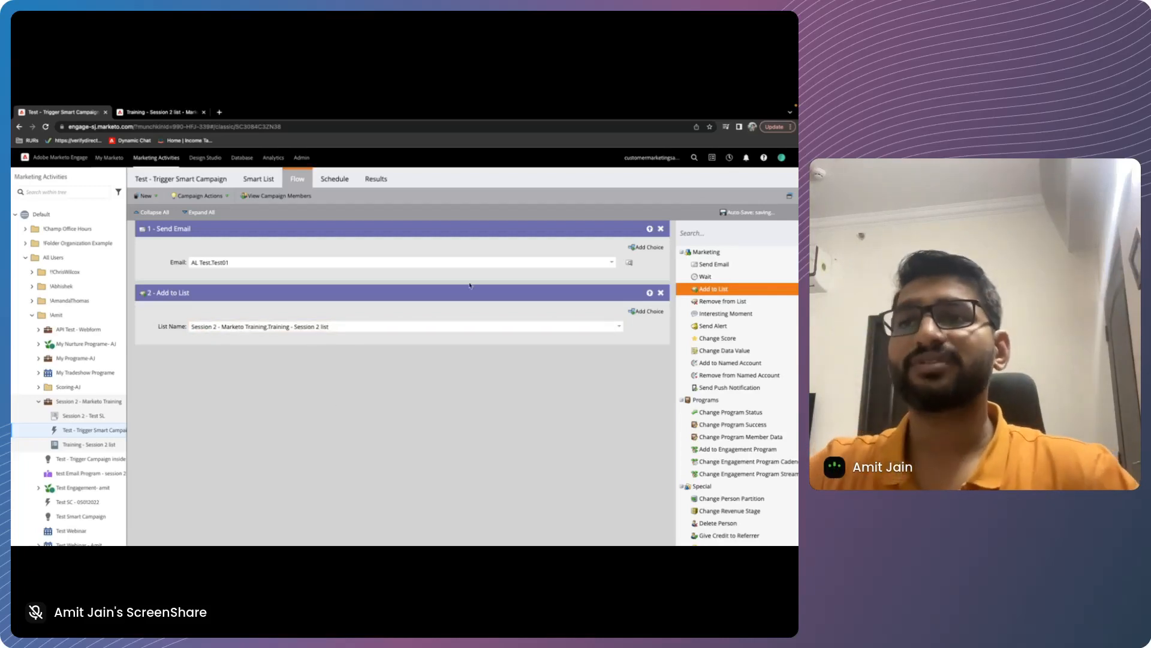
Add a Wait step of 1 day, followed by a Send Email step using the test email from All Reports Programs
{"action": "left_click_drag", "start_coordinate": [705, 277], "coordinate": [376, 378]}
{"action": "left_click", "coordinate": [375, 381]}
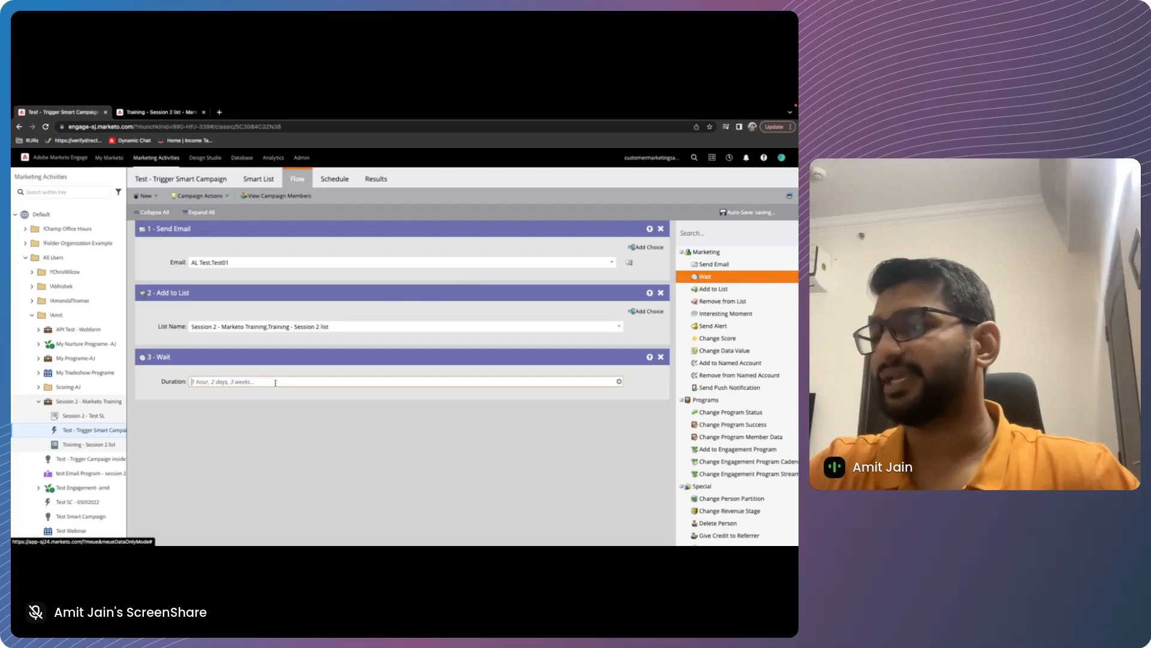
{"action": "type", "text": "1"}
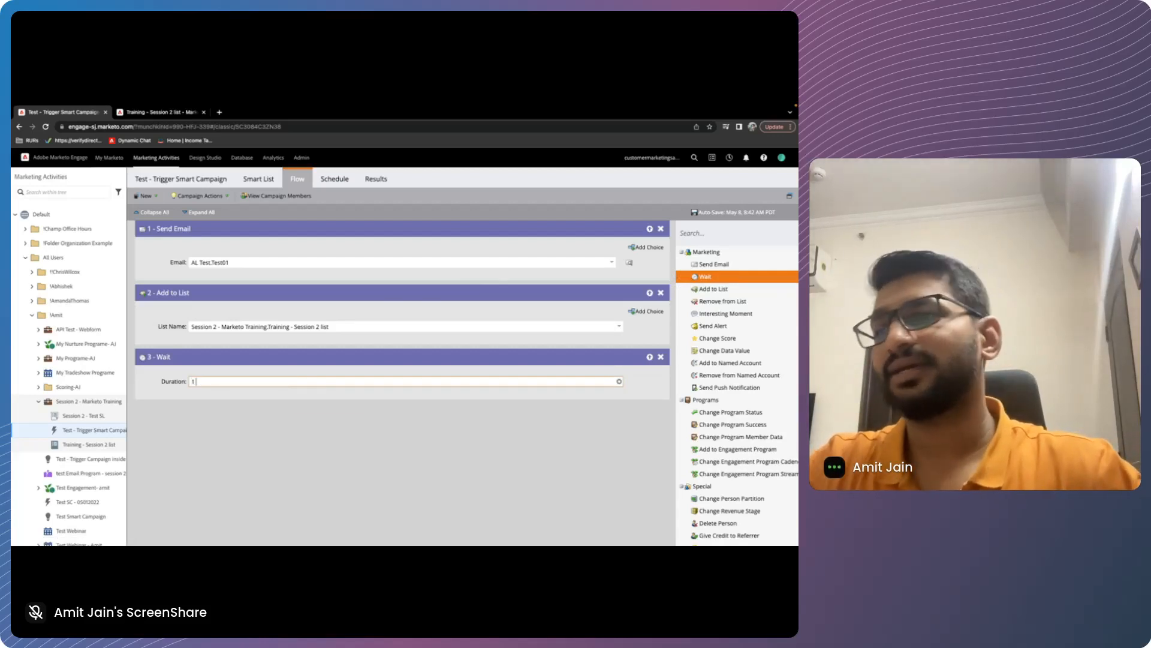
{"action": "left_click_drag", "start_coordinate": [713, 264], "coordinate": [375, 452]}
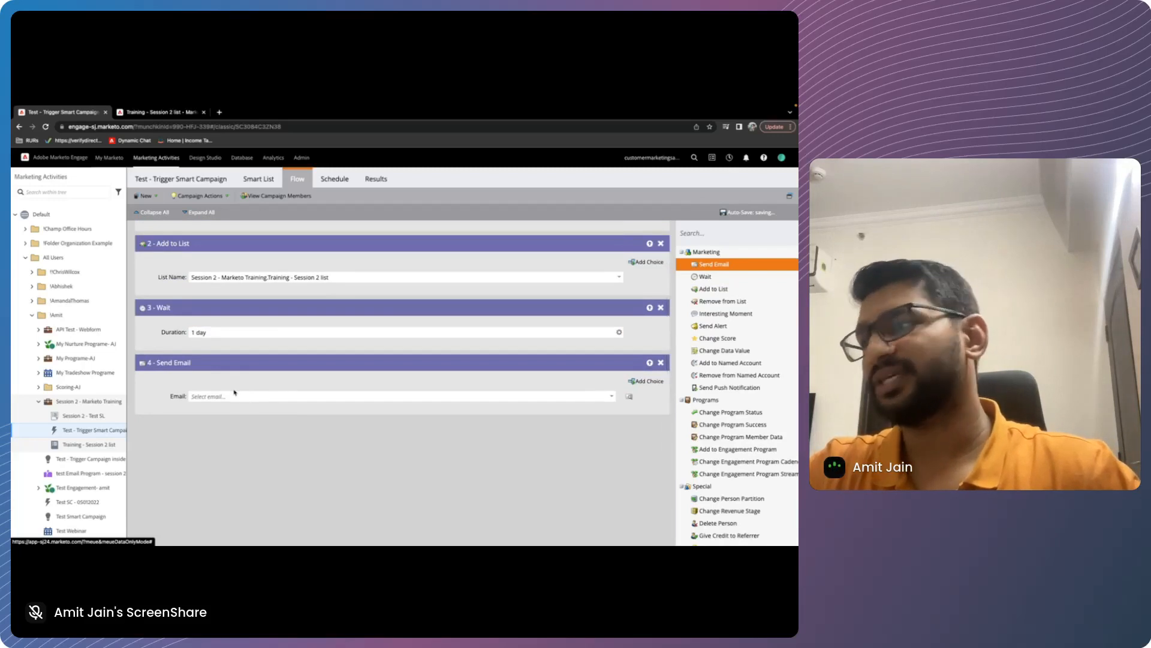
{"action": "left_click", "coordinate": [234, 395]}
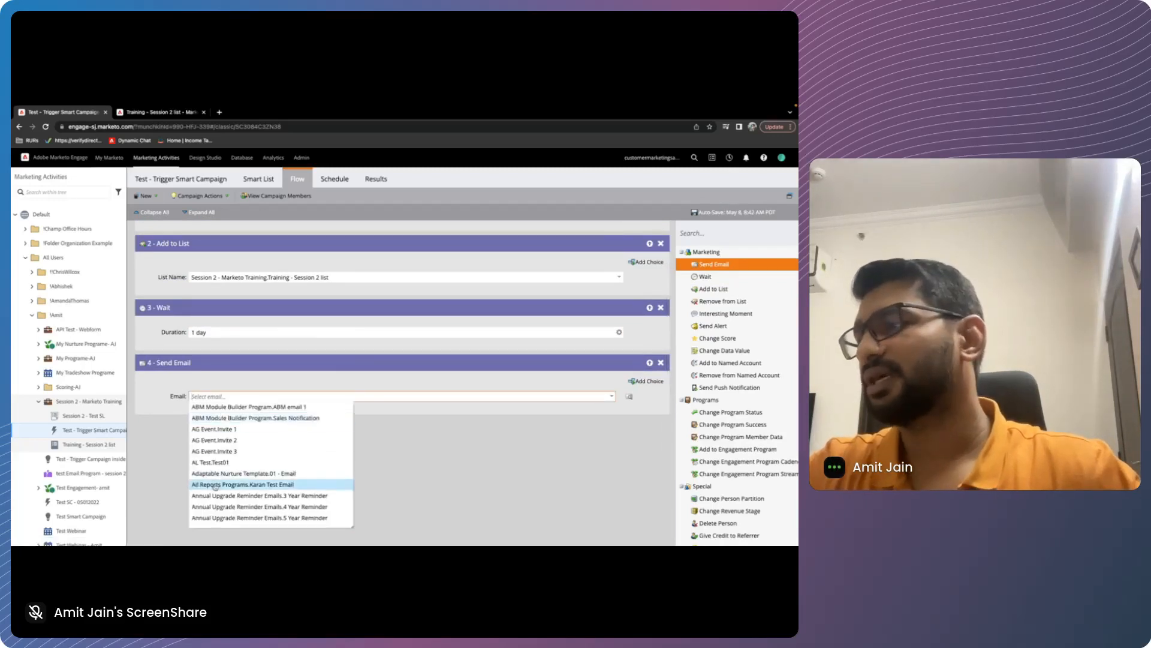
{"action": "left_click", "coordinate": [330, 485]}
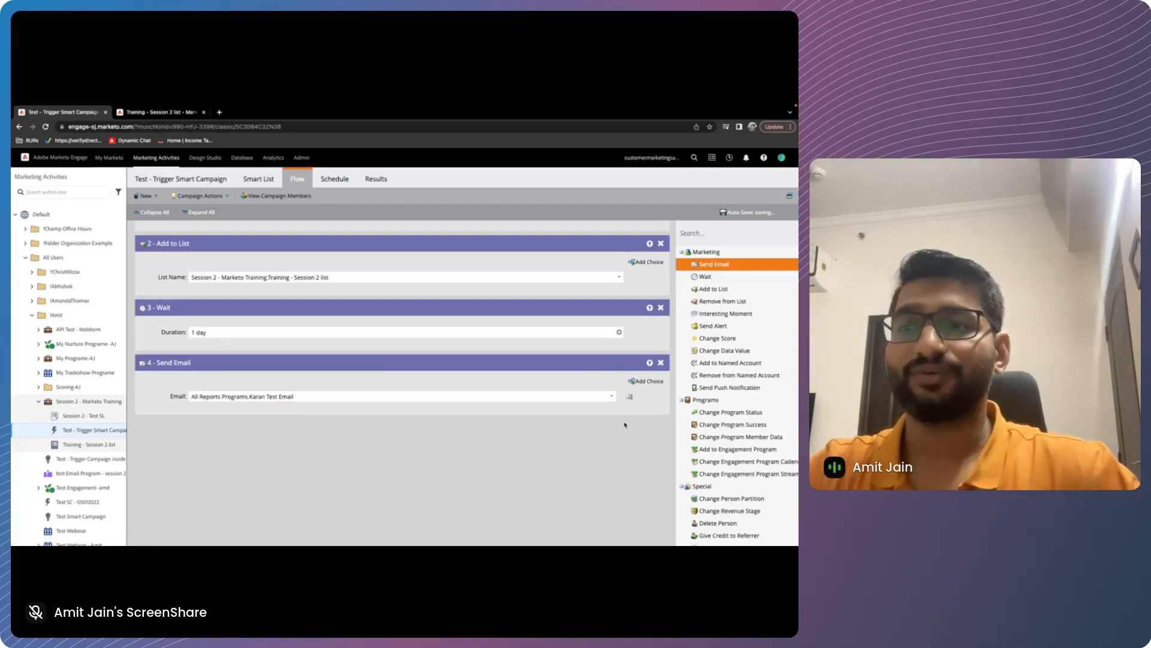
Insert a Change Score step between the first Send Email and Add to List, changing Person Score by +20
{"action": "scroll", "coordinate": [625, 426], "scroll_direction": "up", "scroll_amount": 1}
{"action": "scroll", "coordinate": [712, 357], "scroll_direction": "down", "scroll_amount": 1}
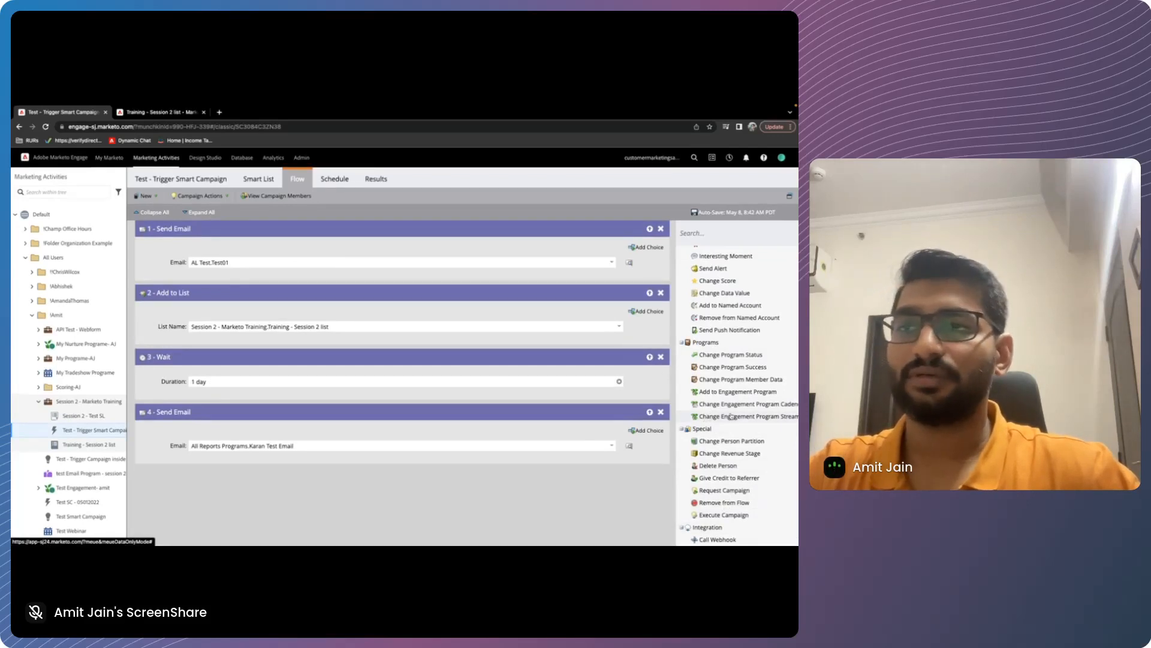
{"action": "scroll", "coordinate": [730, 416], "scroll_direction": "up", "scroll_amount": 2}
{"action": "left_click_drag", "start_coordinate": [717, 336], "coordinate": [303, 299]}
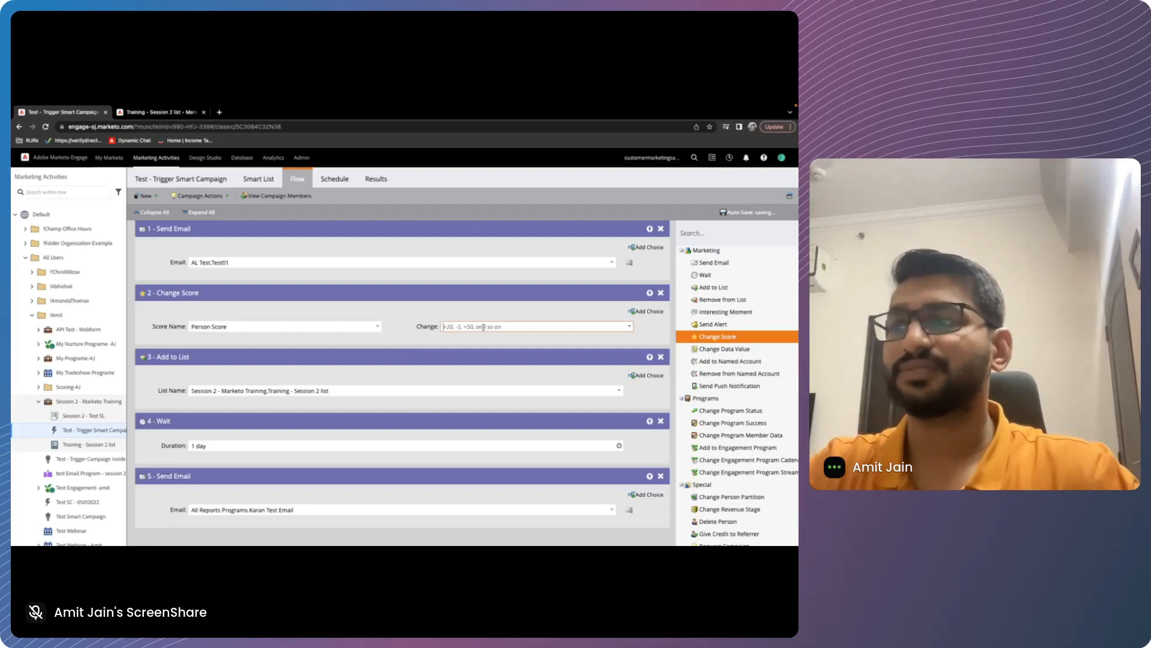
{"action": "type", "text": "+20"}
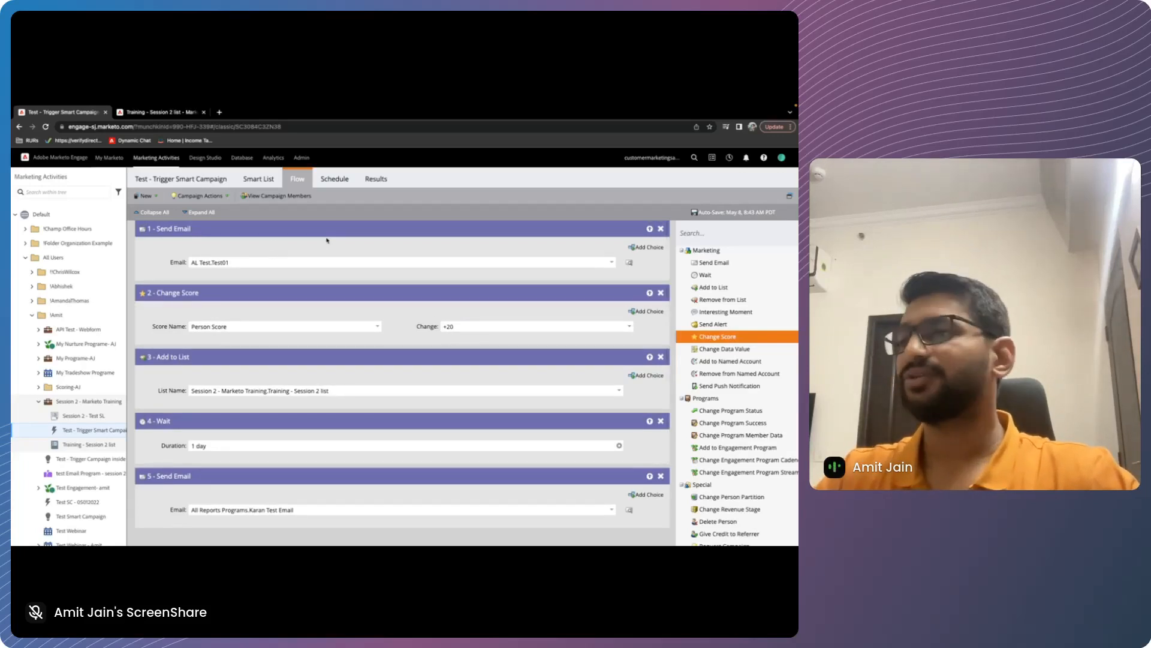
Insert a Change Data Value step after Change Score that sets the Person Status attribute to MQL
{"action": "scroll", "coordinate": [327, 240], "scroll_direction": "down", "scroll_amount": 2}
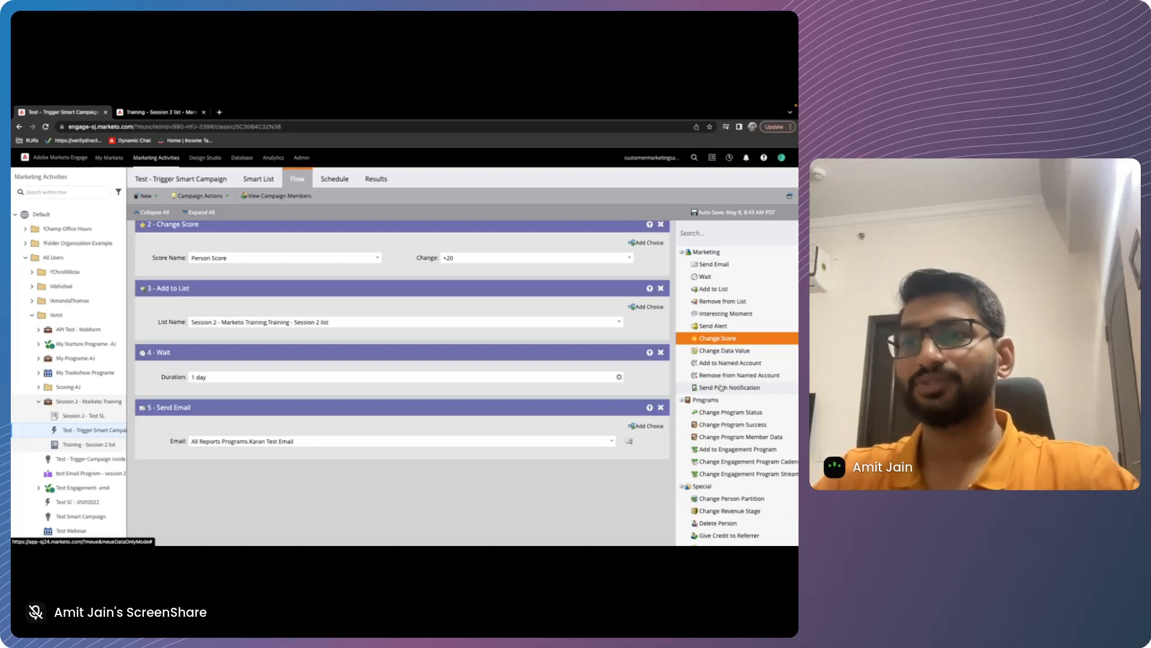
{"action": "scroll", "coordinate": [506, 368], "scroll_direction": "up", "scroll_amount": 2}
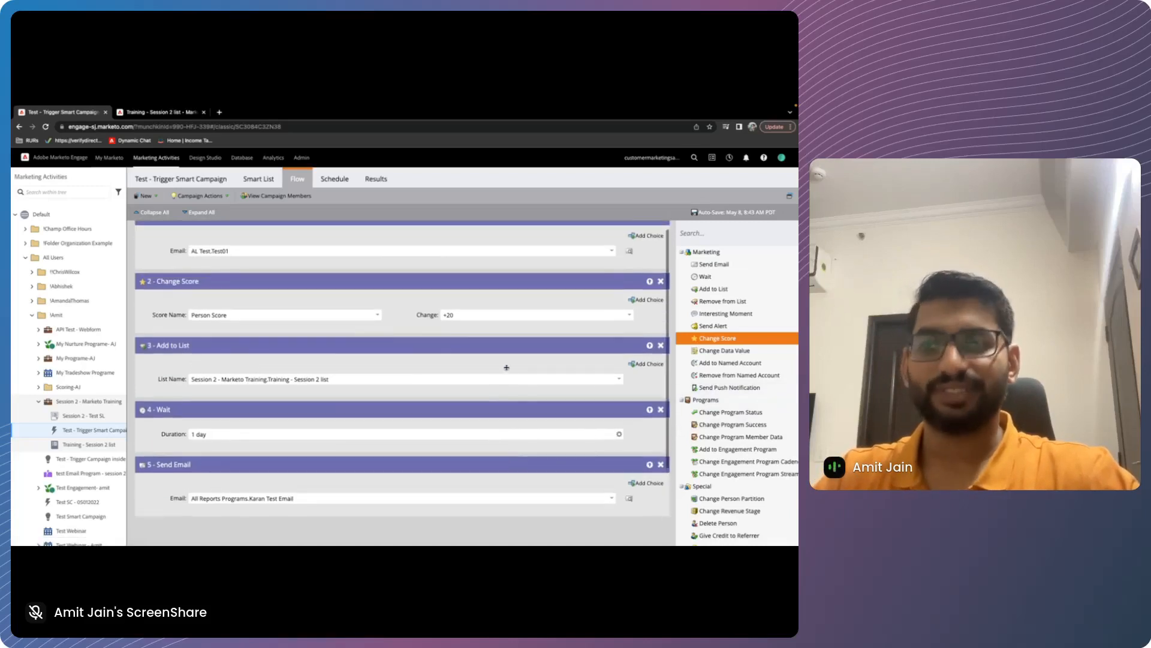
{"action": "scroll", "coordinate": [389, 444], "scroll_direction": "up", "scroll_amount": 1}
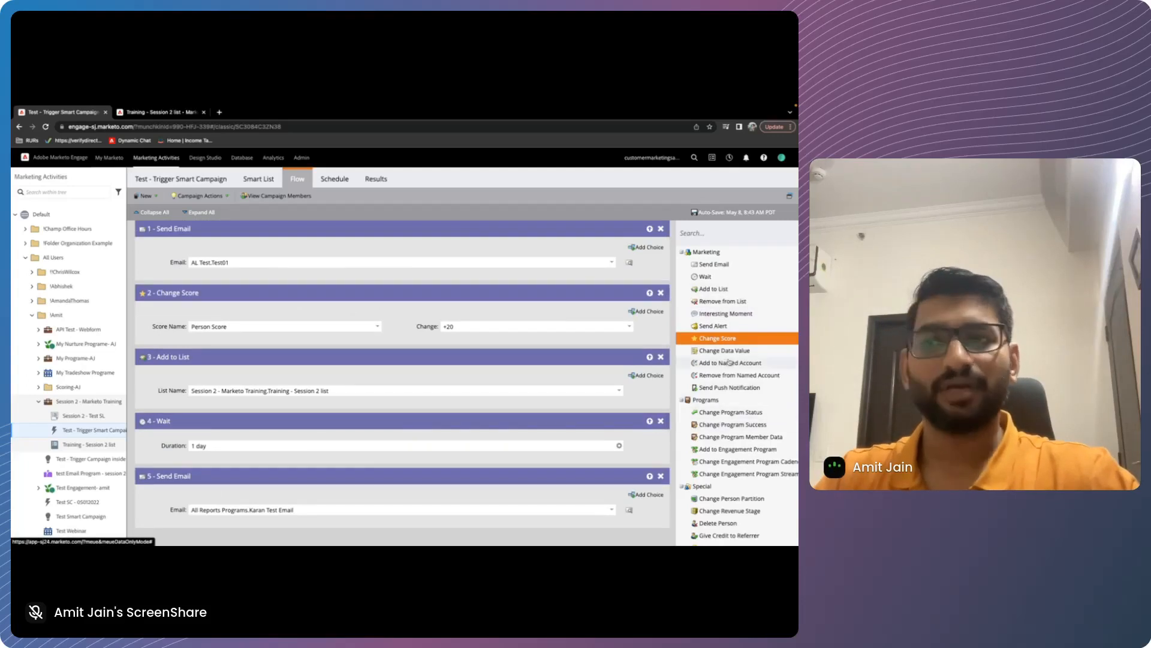
{"action": "left_click_drag", "start_coordinate": [725, 351], "coordinate": [336, 336]}
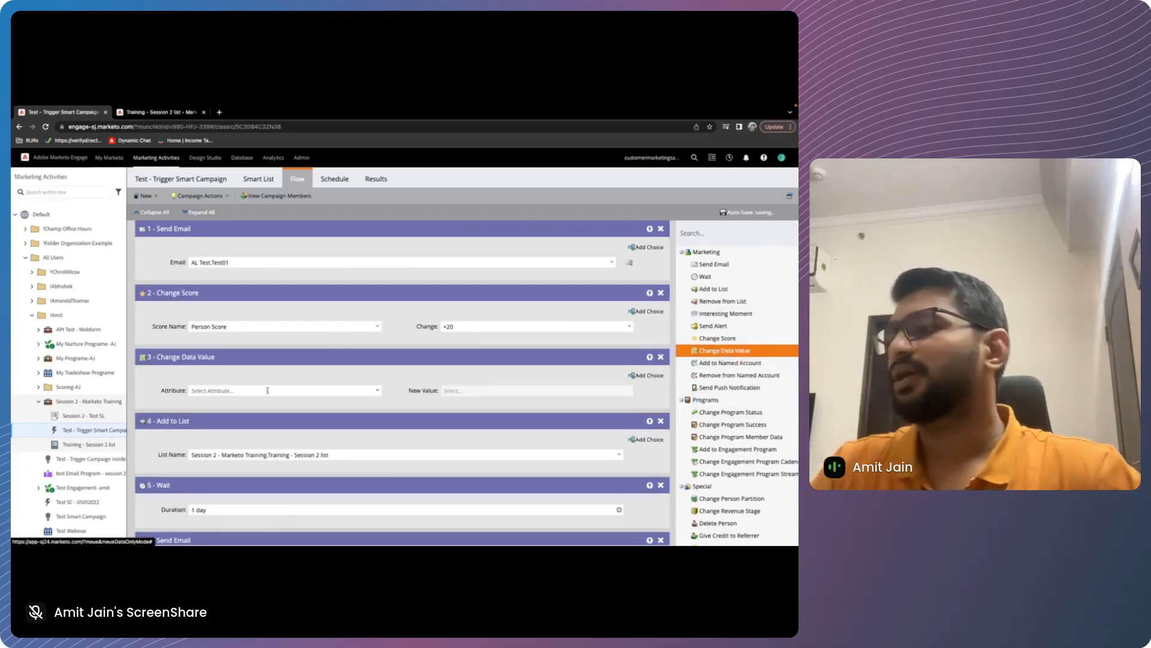
{"action": "left_click", "coordinate": [377, 390]}
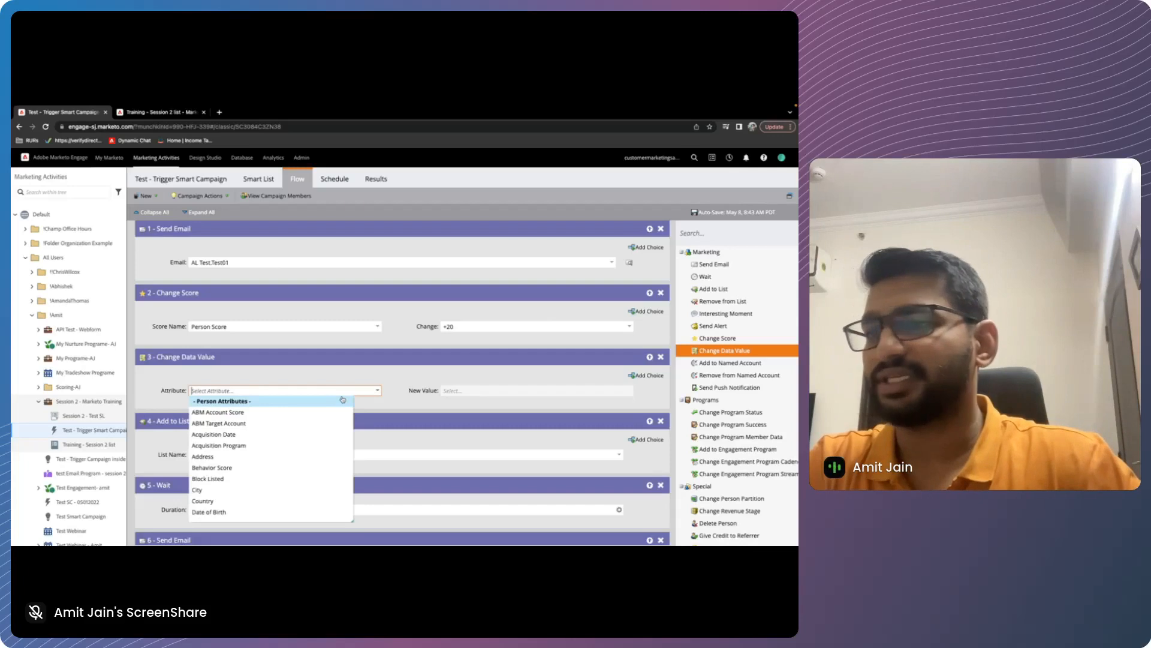
{"action": "left_click", "coordinate": [314, 414]}
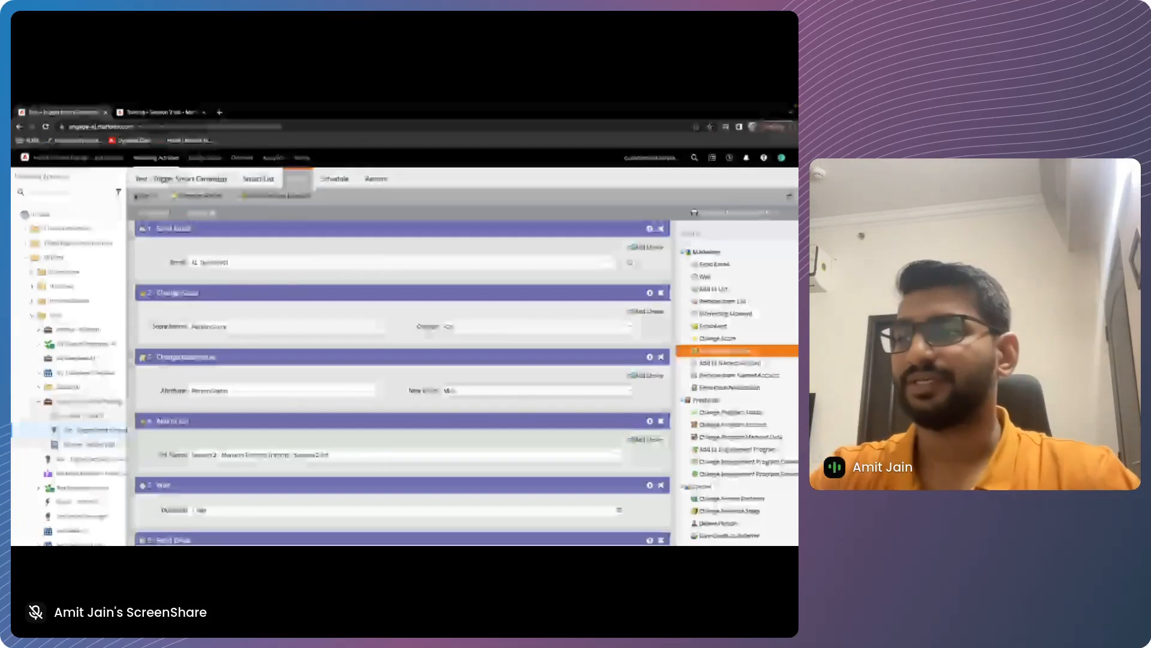
{"action": "scroll", "coordinate": [432, 486], "scroll_direction": "down", "scroll_amount": 1}
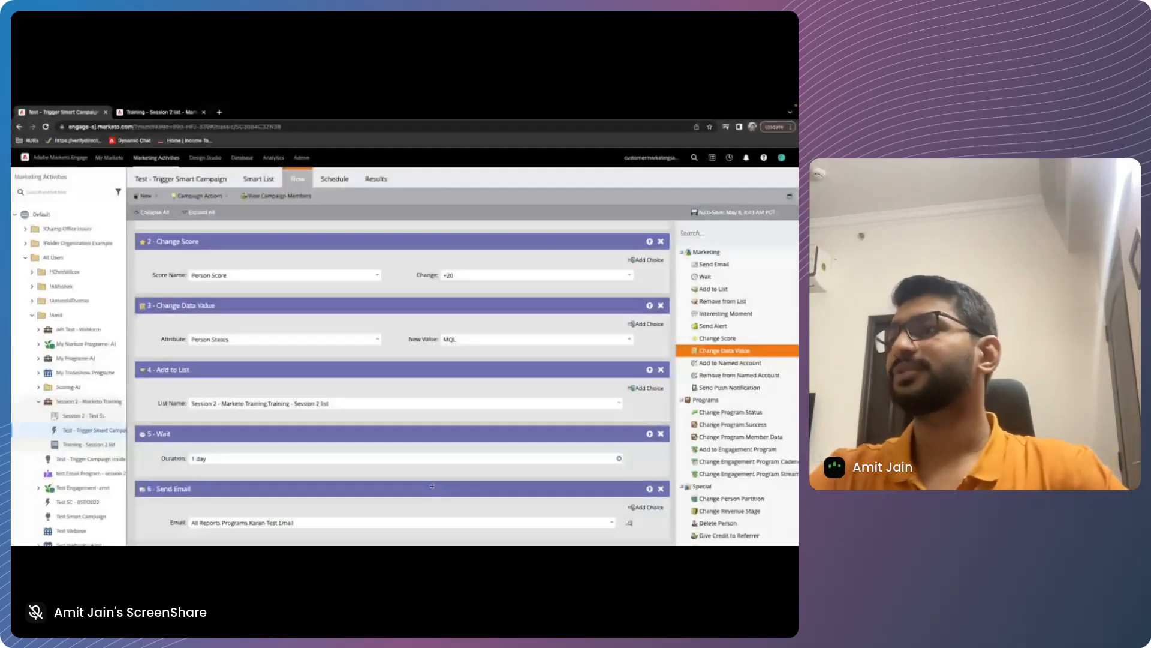
Review the campaign's schedule and smart list mode, then open the activation confirmation and cancel it
{"action": "left_click", "coordinate": [335, 179]}
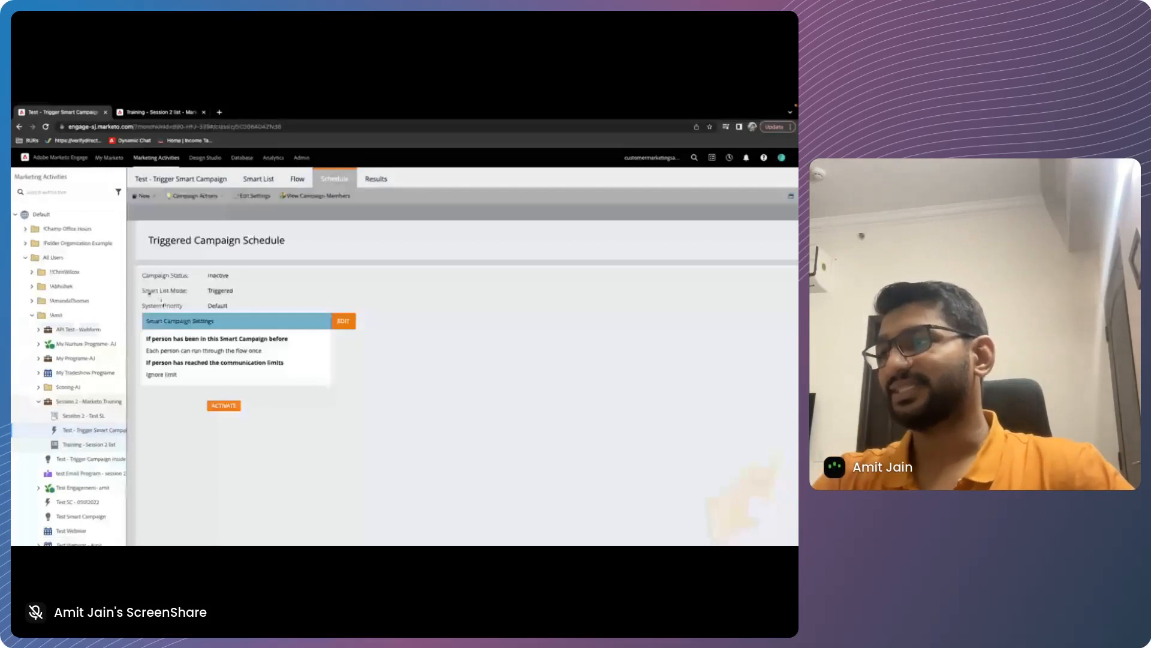
{"action": "triple_click", "coordinate": [149, 292]}
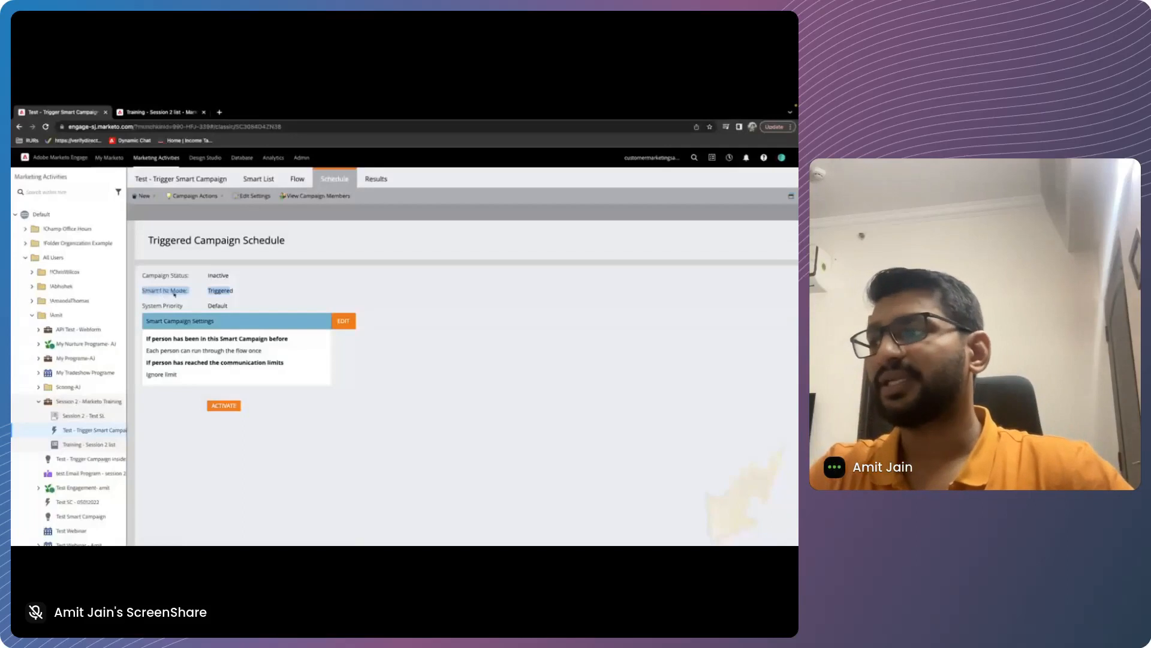
{"action": "left_click", "coordinate": [175, 297]}
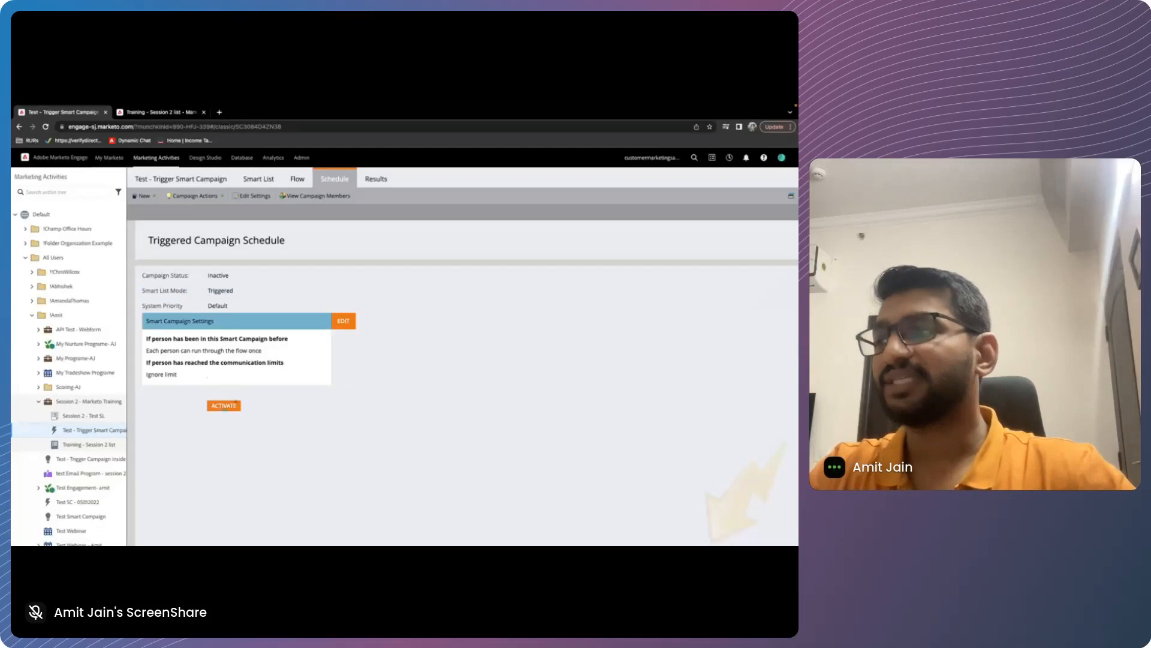
{"action": "left_click", "coordinate": [224, 406]}
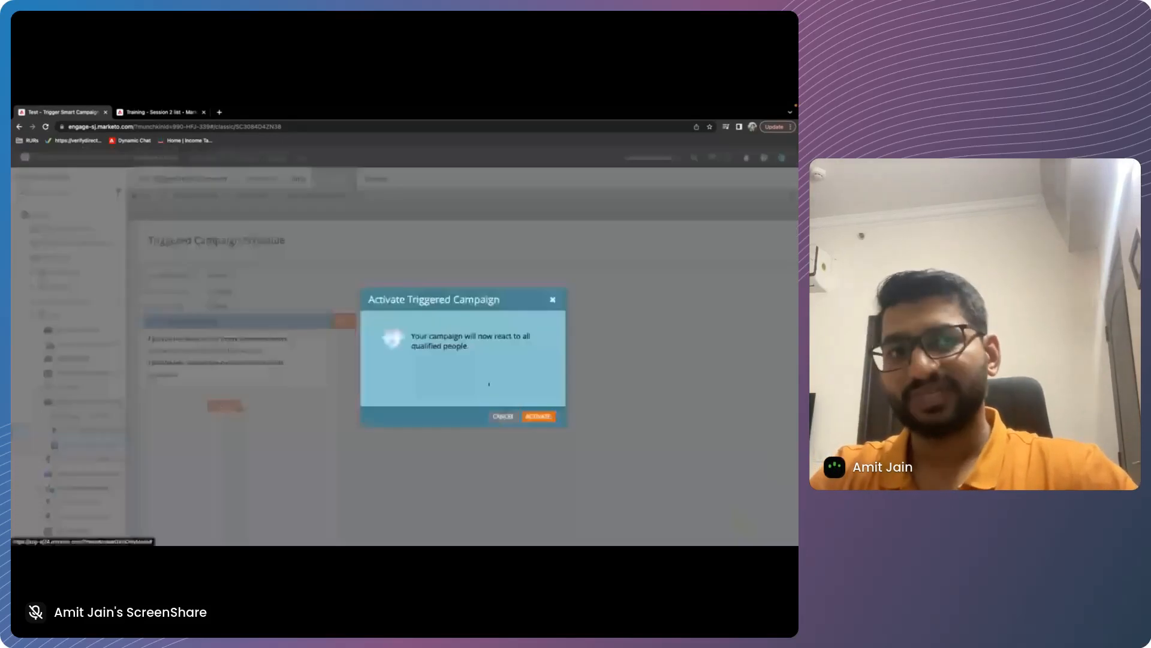
{"action": "left_click", "coordinate": [504, 416]}
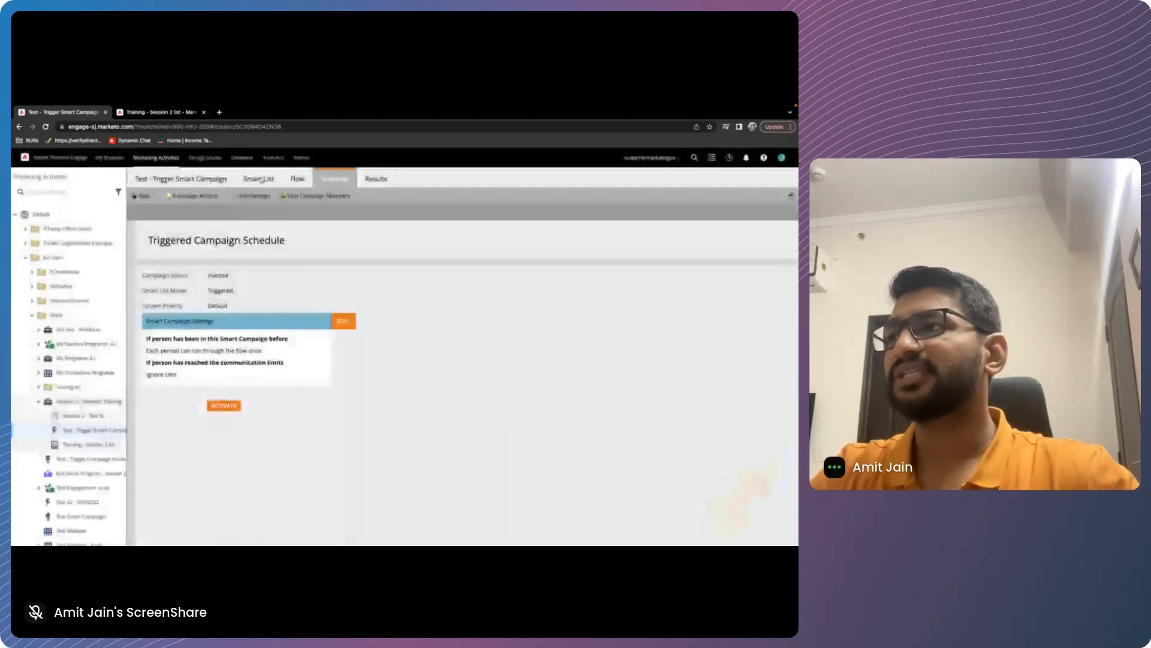
Return to the campaign's flow and review the sequence of flow steps from the first email to the last
{"action": "left_click", "coordinate": [297, 179]}
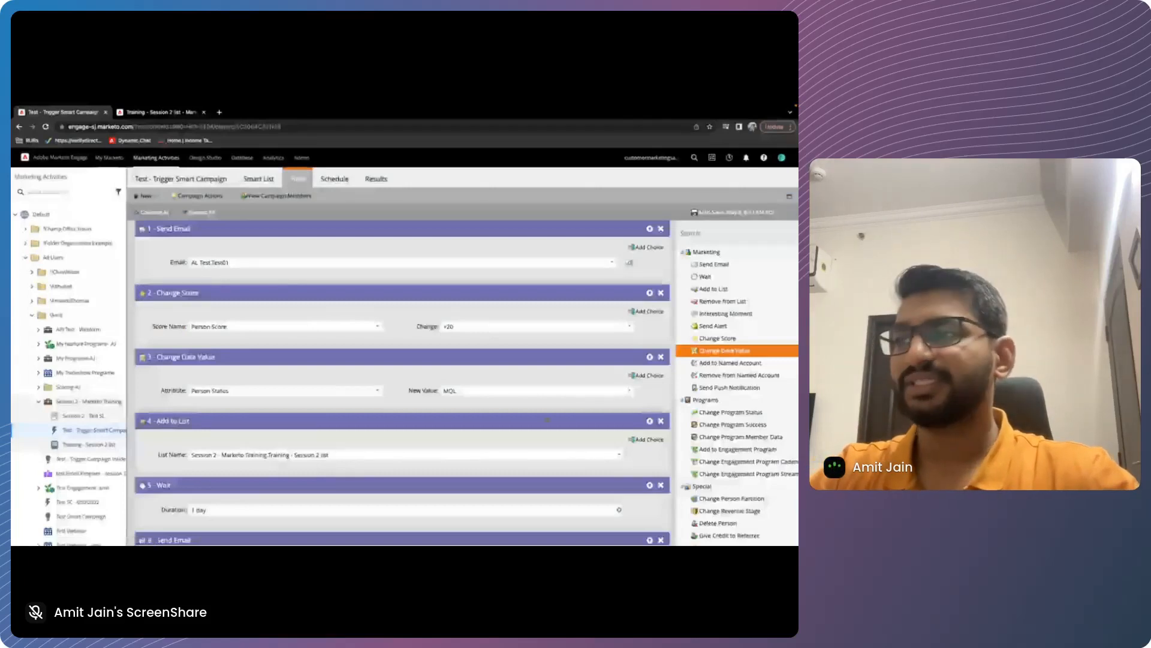
{"action": "scroll", "coordinate": [481, 292], "scroll_direction": "down", "scroll_amount": 5}
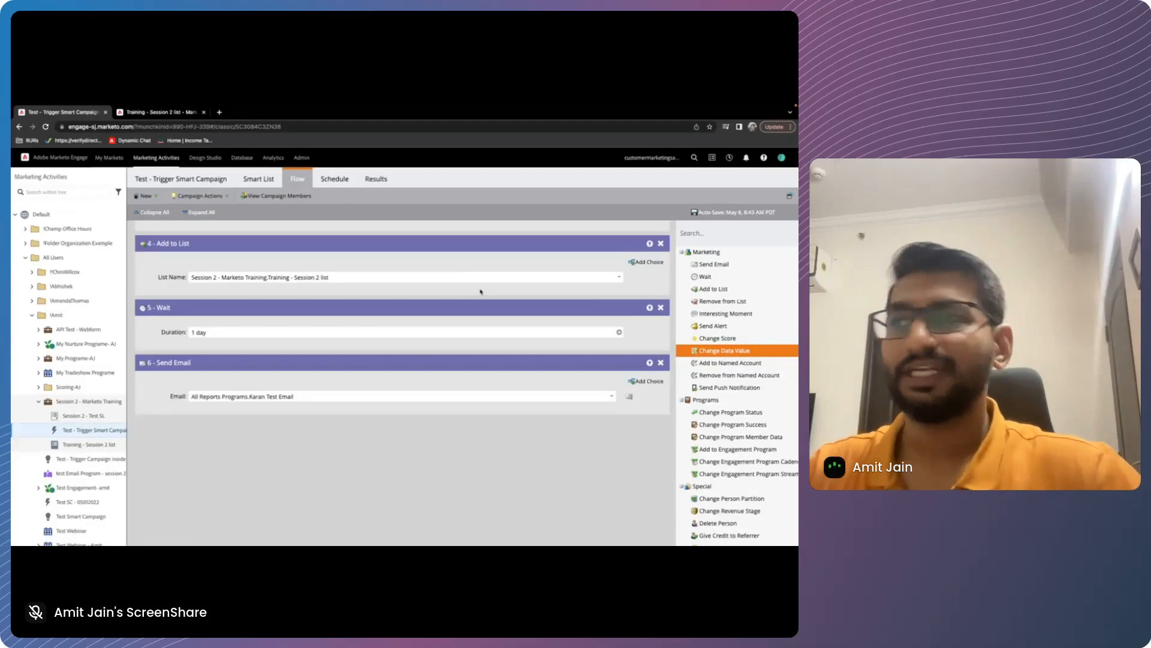
{"action": "scroll", "coordinate": [93, 413], "scroll_direction": "down", "scroll_amount": 1}
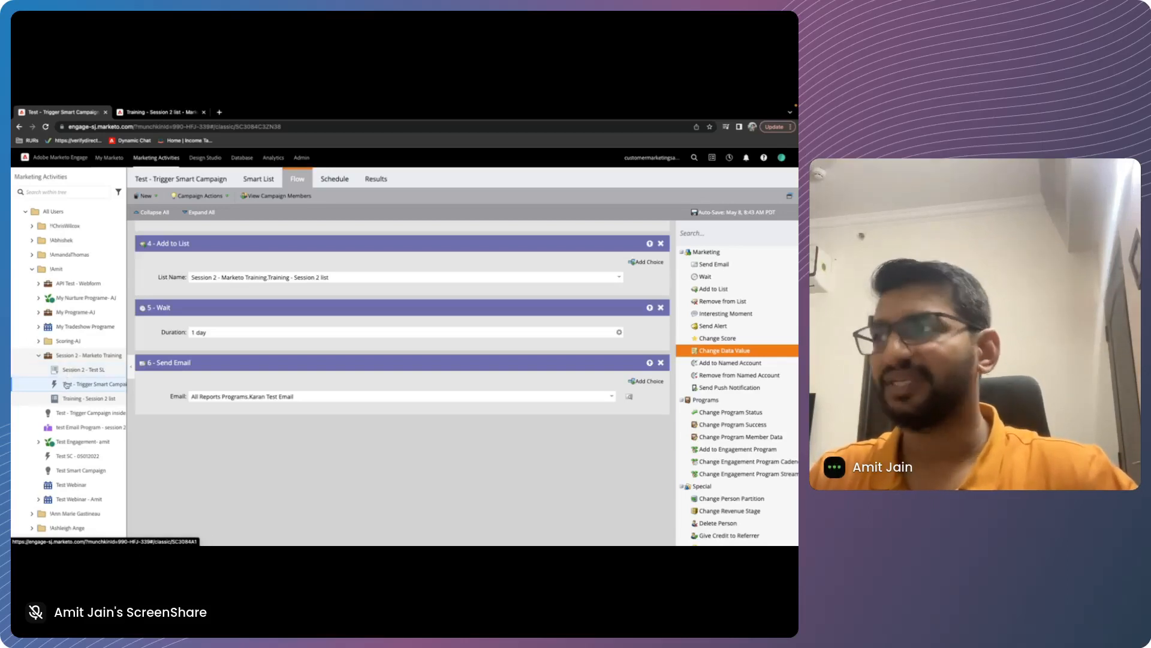
{"action": "scroll", "coordinate": [210, 314], "scroll_direction": "up", "scroll_amount": 4}
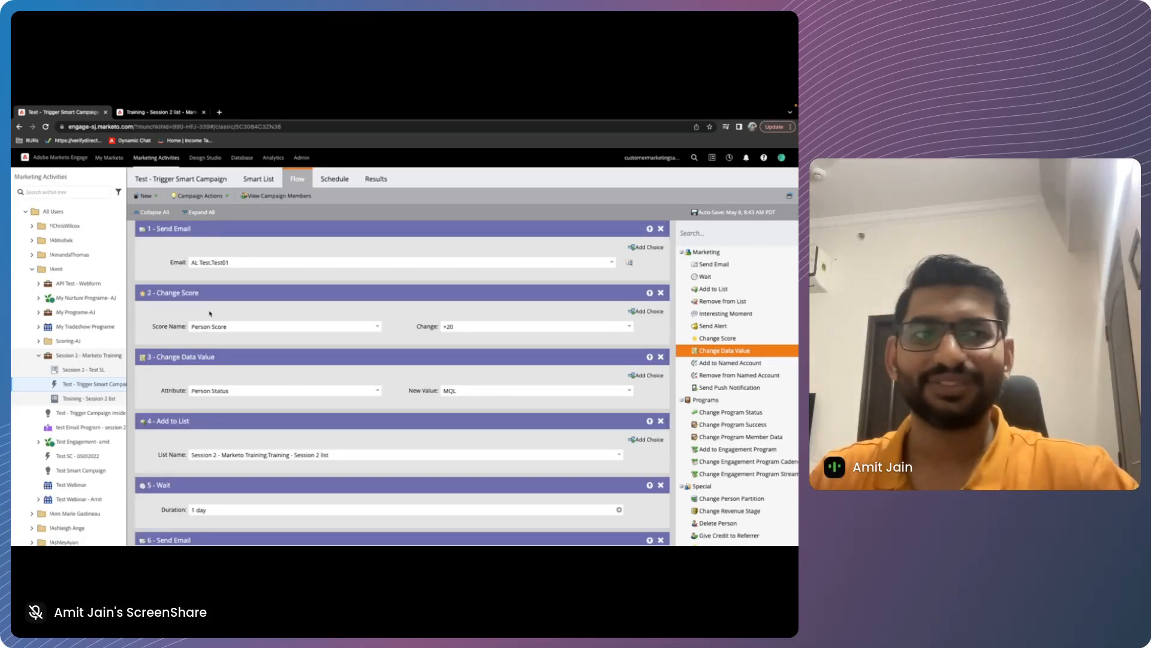
Add a Country filter to the trigger campaign's smart list and set it to is US
{"action": "scroll", "coordinate": [238, 371], "scroll_direction": "down", "scroll_amount": 1}
{"action": "scroll", "coordinate": [238, 371], "scroll_direction": "down", "scroll_amount": 1}
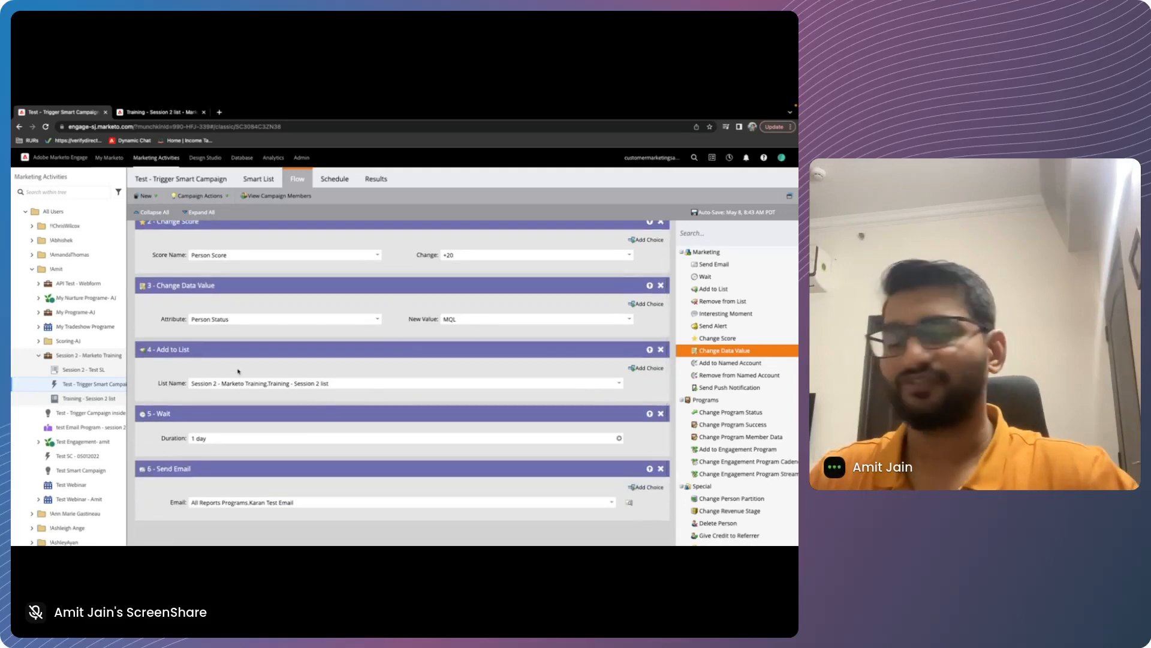
{"action": "scroll", "coordinate": [238, 371], "scroll_direction": "up", "scroll_amount": 1}
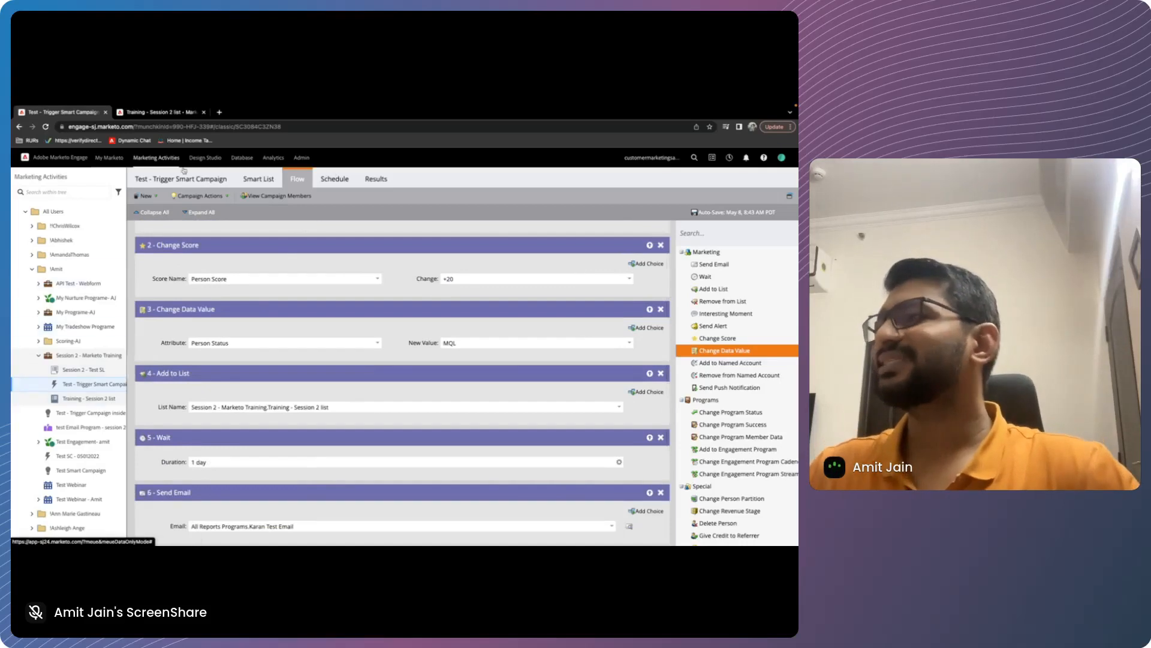
{"action": "left_click", "coordinate": [262, 180]}
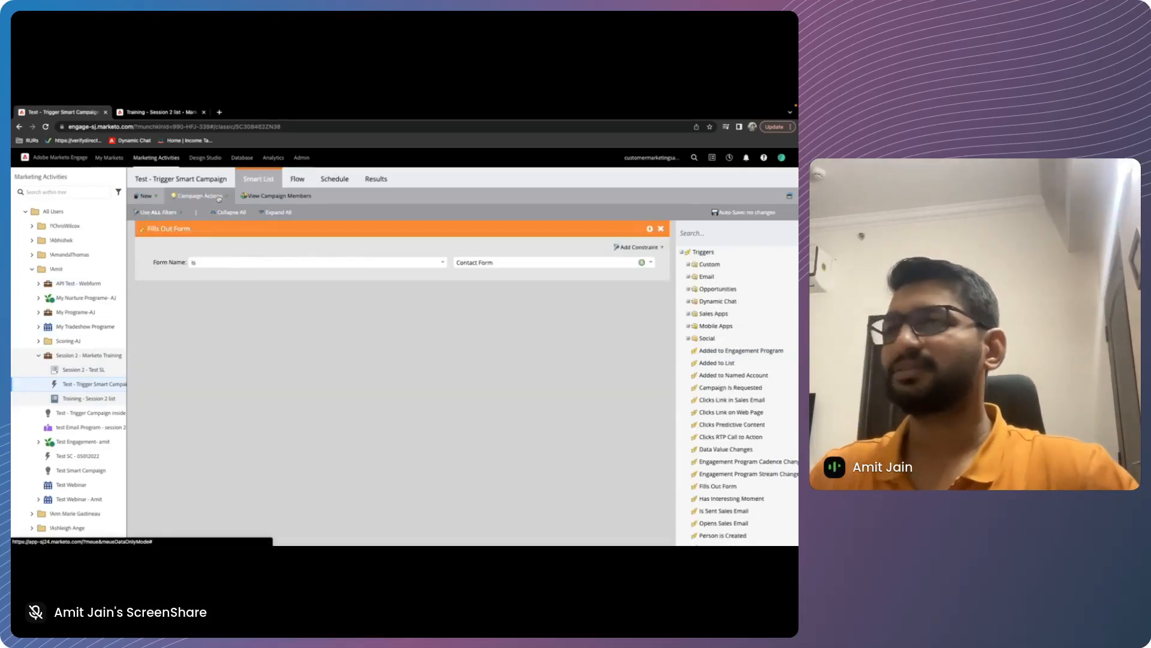
{"action": "left_click", "coordinate": [691, 250]}
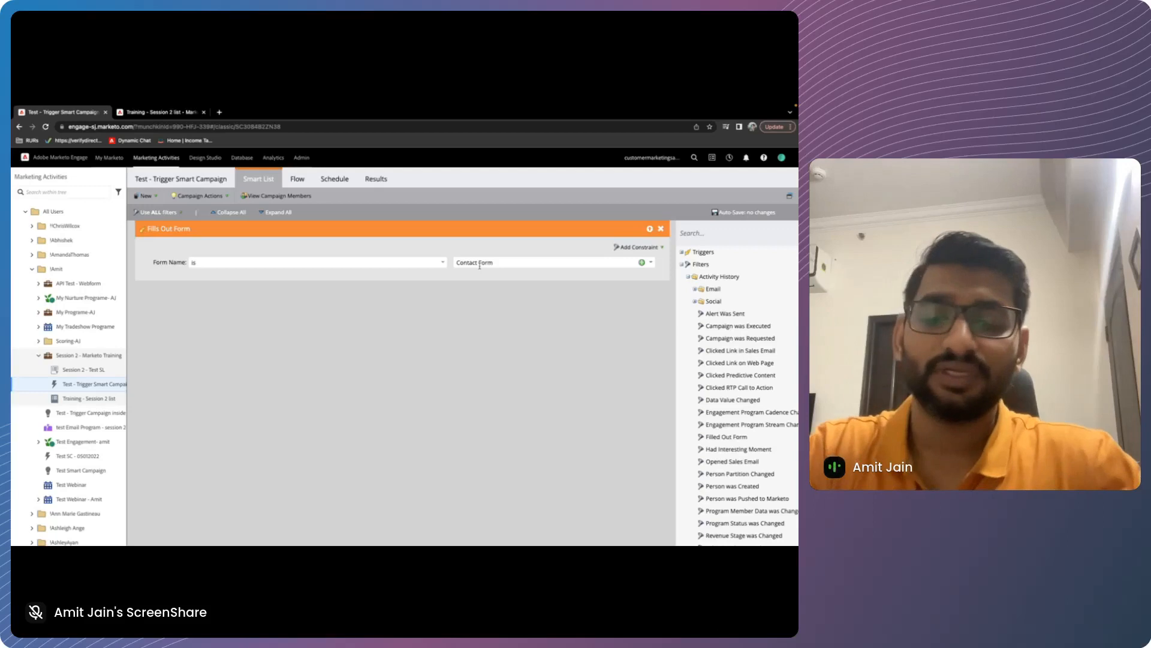
{"action": "type", "text": "COOUNTR"}
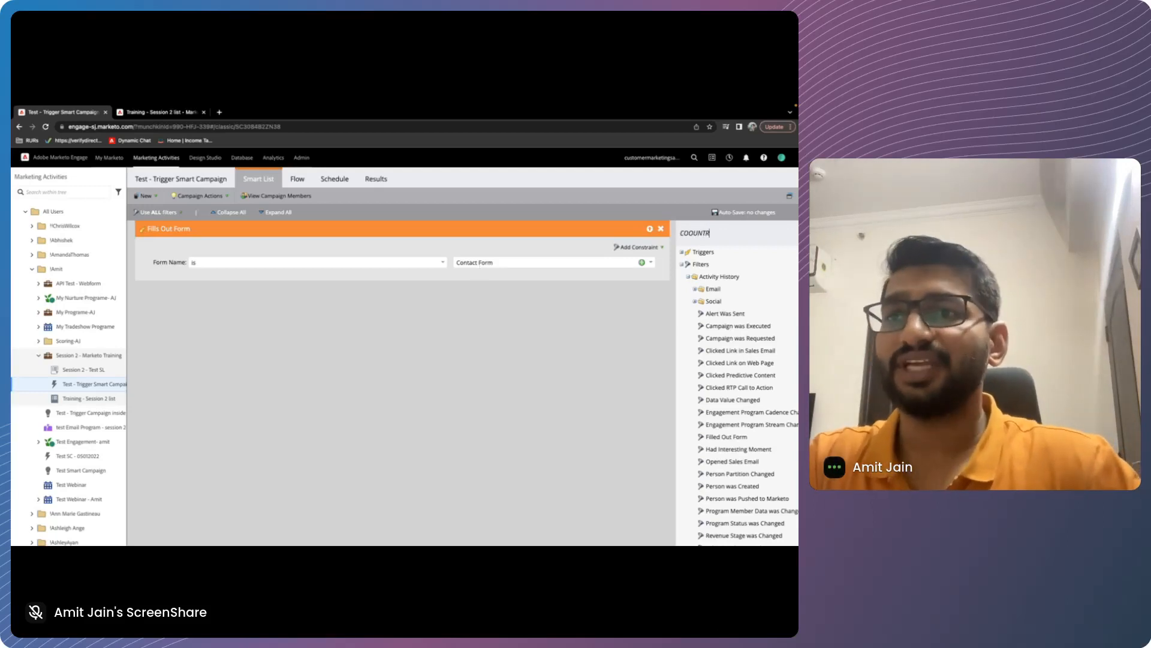
{"action": "key", "text": "BackSpace"}
{"action": "key", "text": "BackSpace"}
{"action": "key", "text": "BackSpace"}
{"action": "key", "text": "BackSpace"}
{"action": "key", "text": "BackSpace"}
{"action": "type", "text": "UNTRY"}
{"action": "left_click_drag", "start_coordinate": [717, 277], "coordinate": [510, 329]}
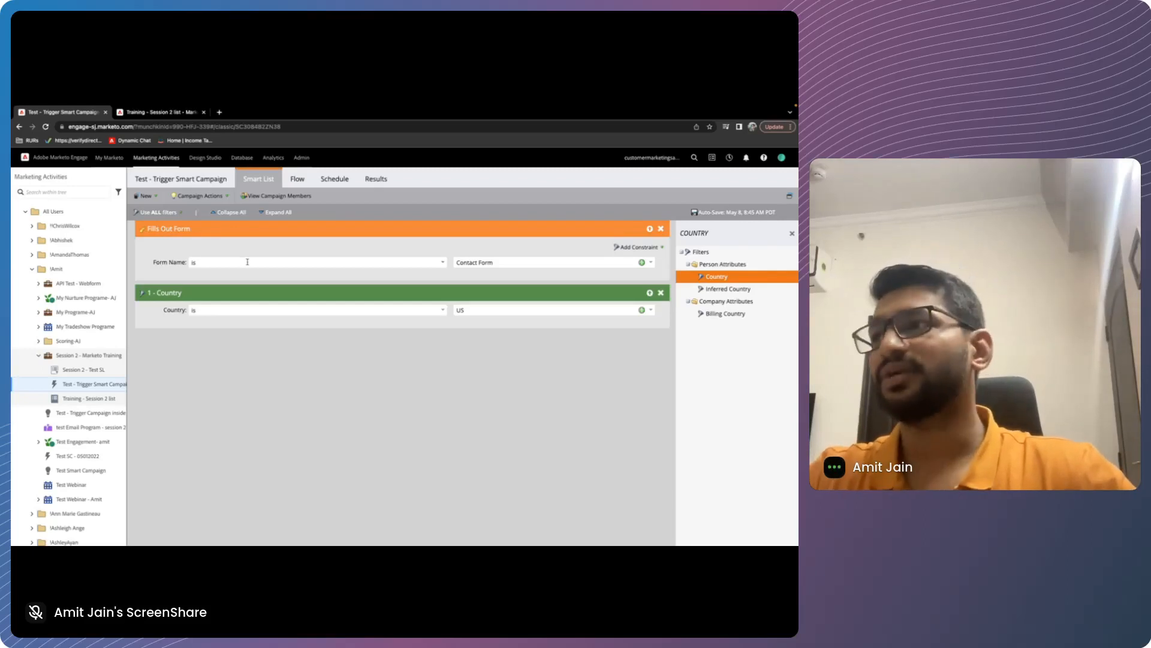
Check the campaign's flow against its smart list, then clear the Country filter search
{"action": "left_click", "coordinate": [298, 178]}
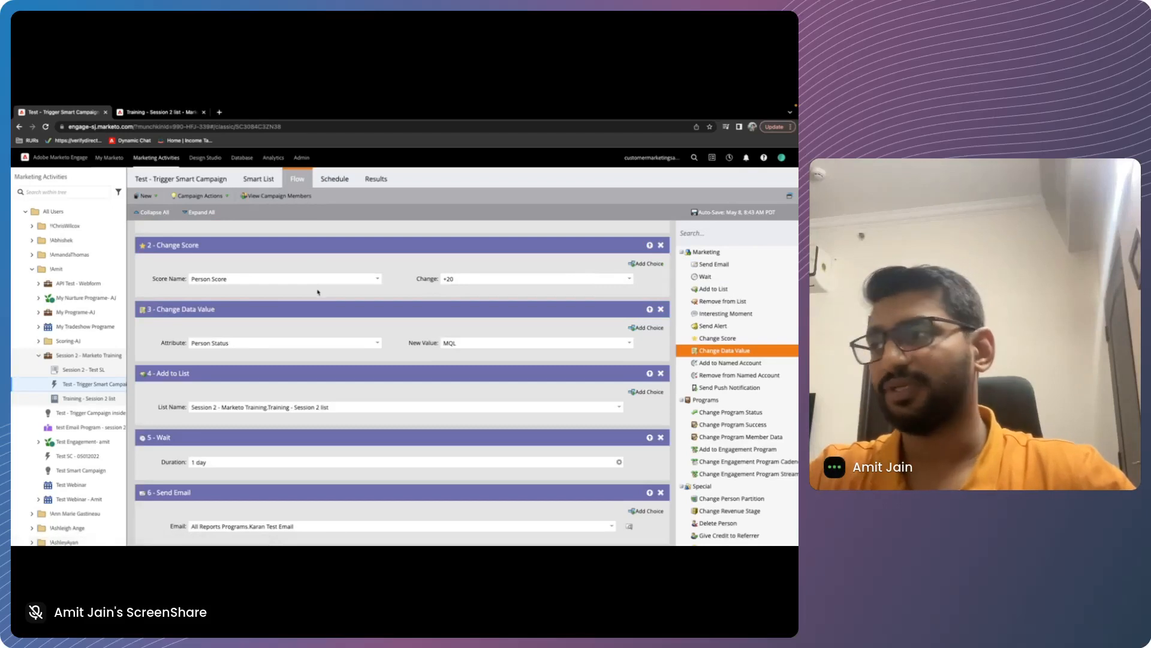
{"action": "left_click", "coordinate": [259, 179]}
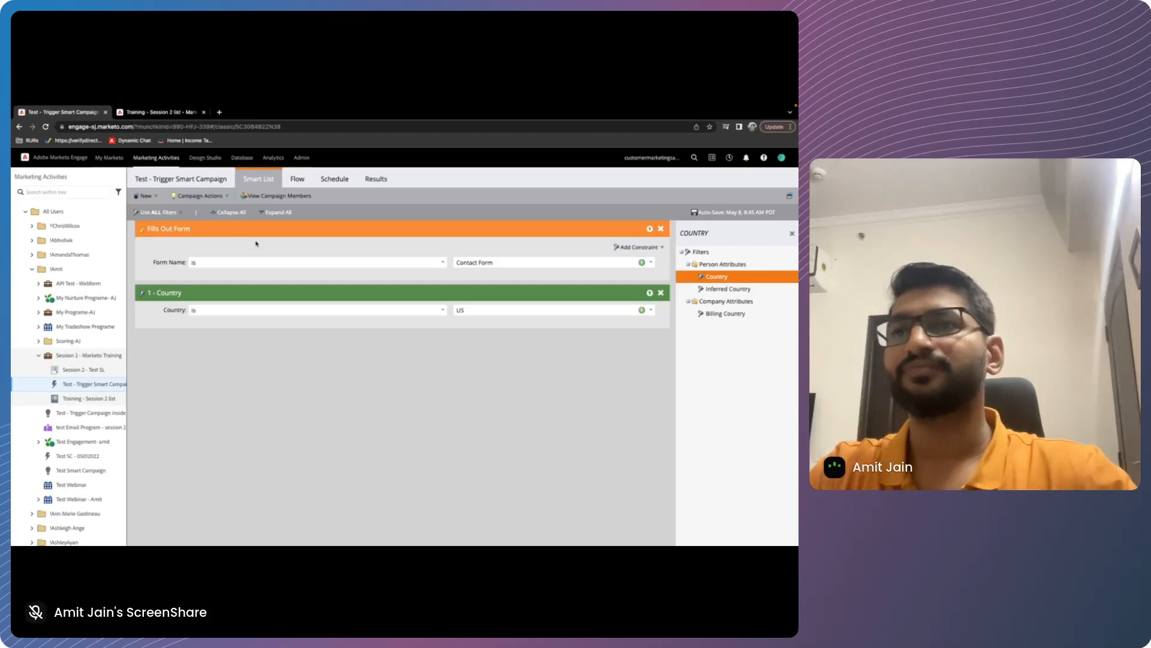
{"action": "left_click", "coordinate": [792, 233]}
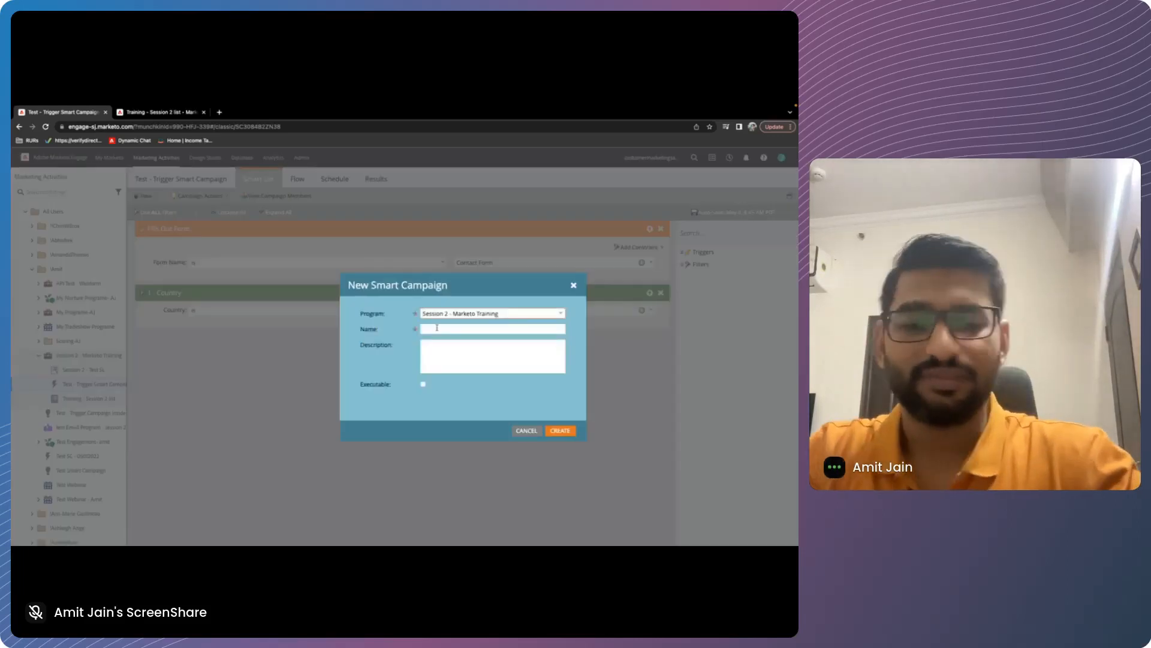
Create a smart campaign named TRAINING SESSION 2 - BATCH SC in the Session 2 - Marketo Training program
{"action": "left_click", "coordinate": [436, 328]}
{"action": "type", "text": "TRAINING SESSION"}
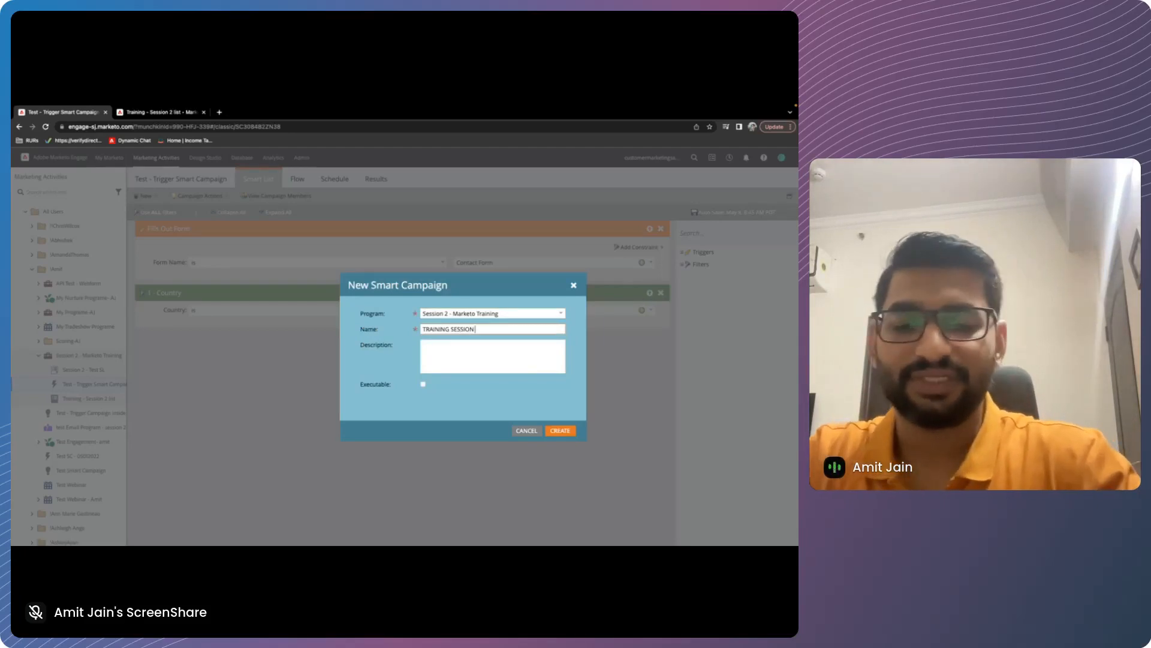
{"action": "type", "text": " 2 - BATCH SC"}
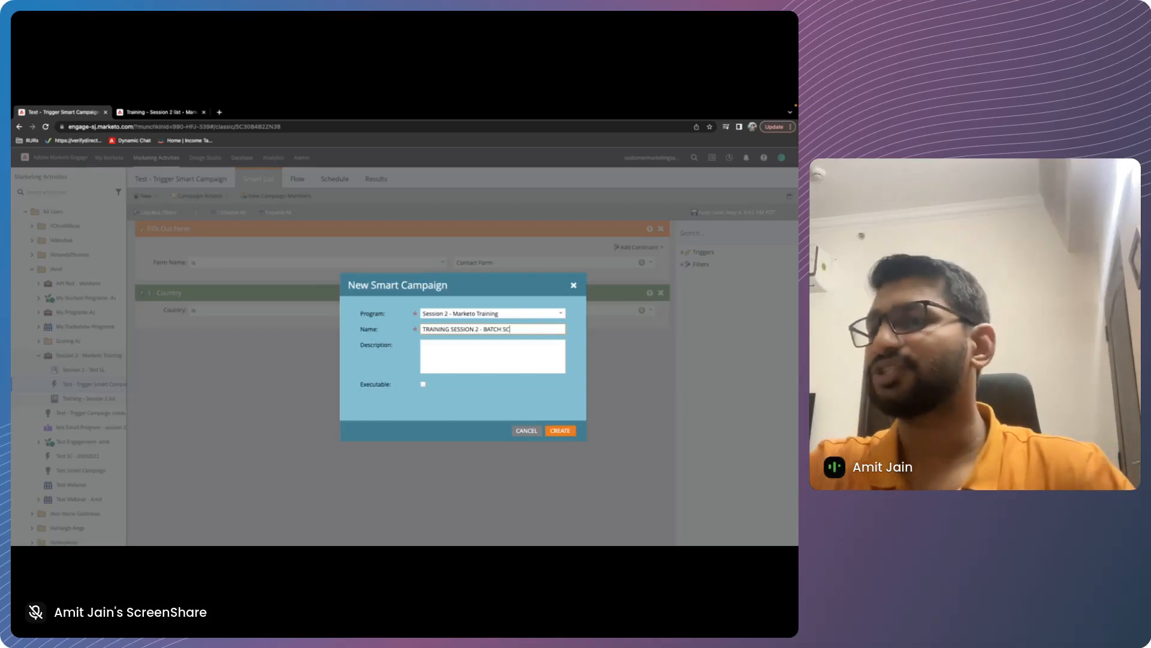
{"action": "key", "text": "Return"}
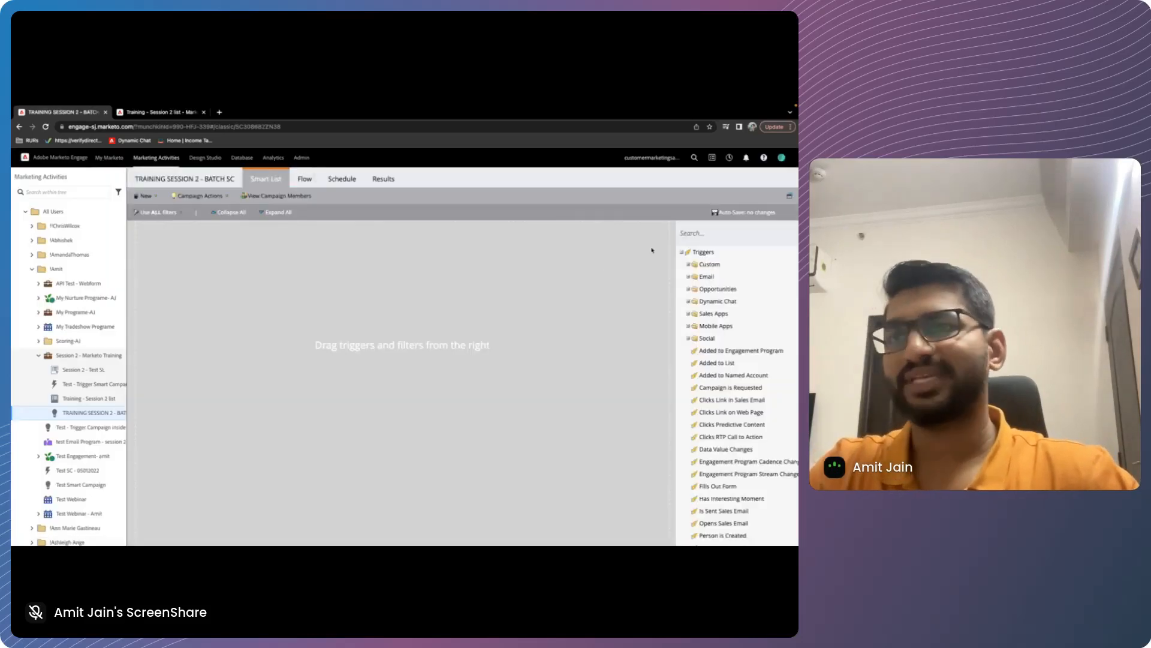
Add a Person was Created filter to the batch campaign's smart list, with Date of Activity in past 30 days
{"action": "left_click", "coordinate": [682, 252]}
{"action": "left_click", "coordinate": [682, 265]}
{"action": "scroll", "coordinate": [726, 342], "scroll_direction": "down", "scroll_amount": 2}
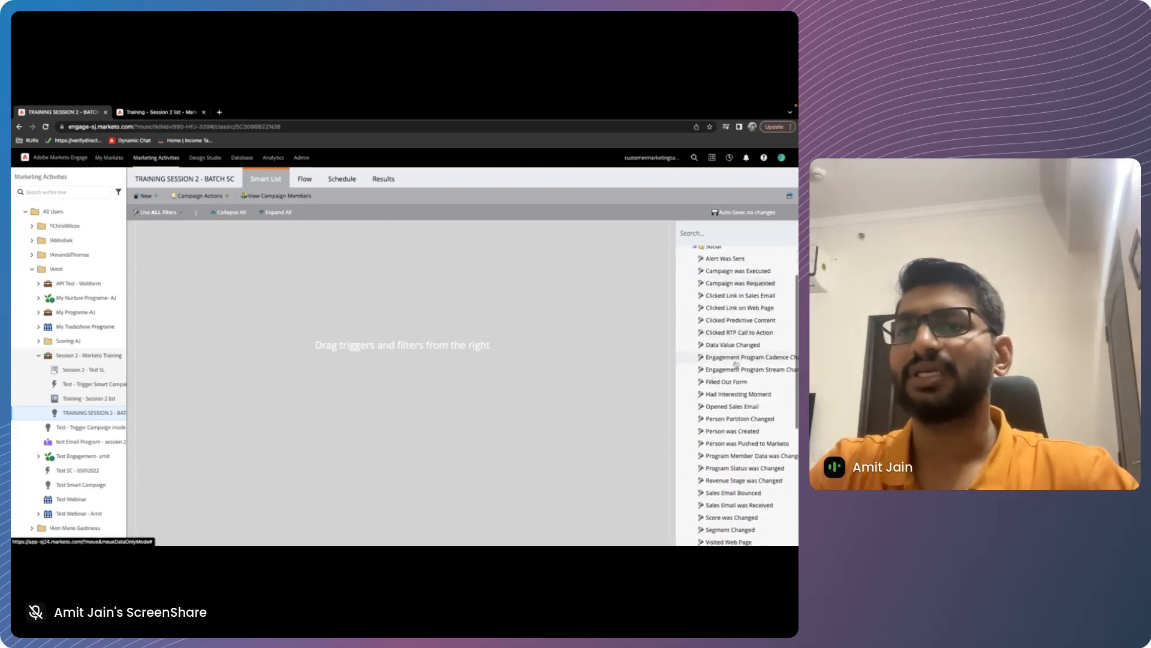
{"action": "scroll", "coordinate": [752, 387], "scroll_direction": "down", "scroll_amount": 2}
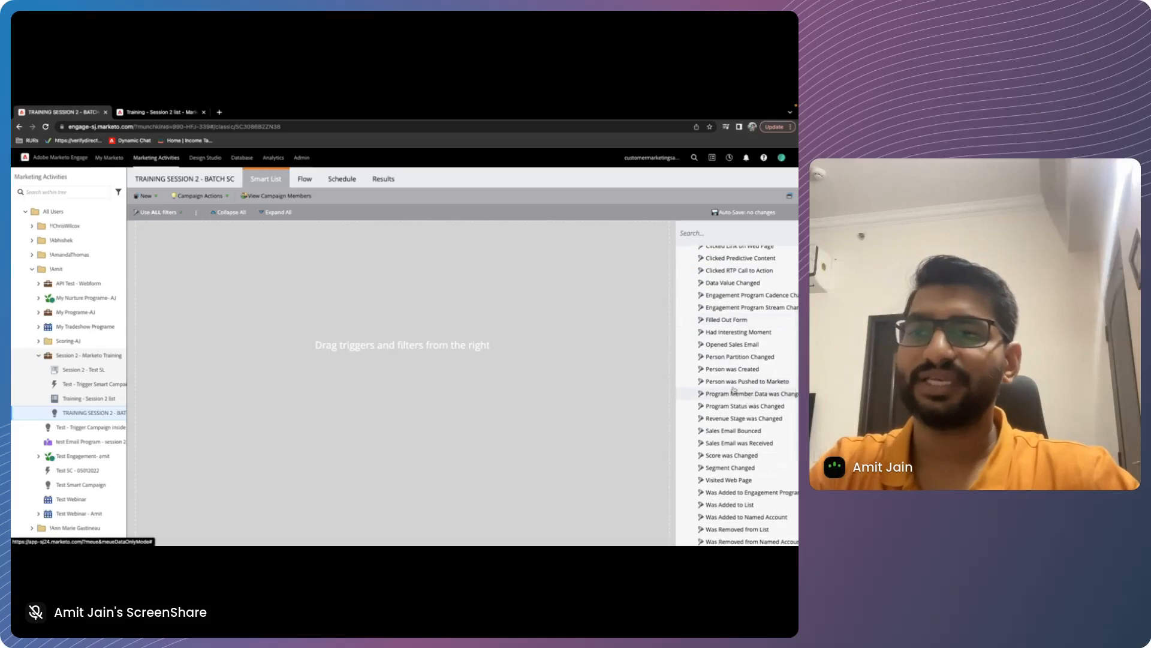
{"action": "left_click_drag", "start_coordinate": [735, 369], "coordinate": [429, 370]}
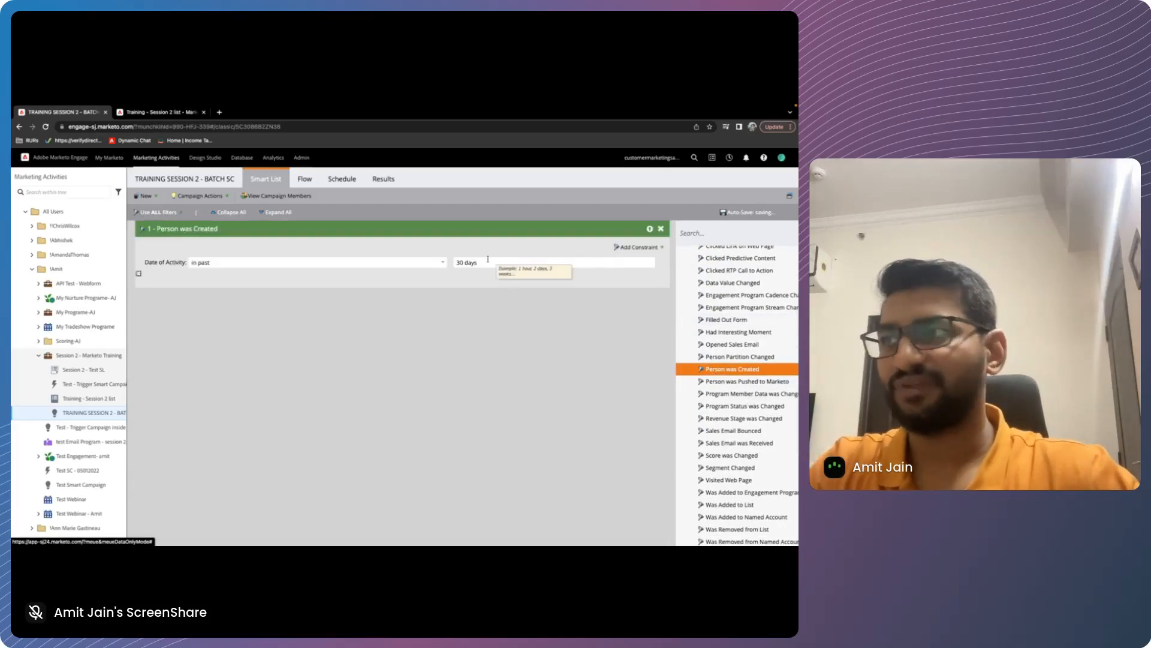
Add a Send Email step to the batch campaign's flow using the email Annual Upgrade Reminder Emails.3 Year Reminder
{"action": "left_click", "coordinate": [305, 178]}
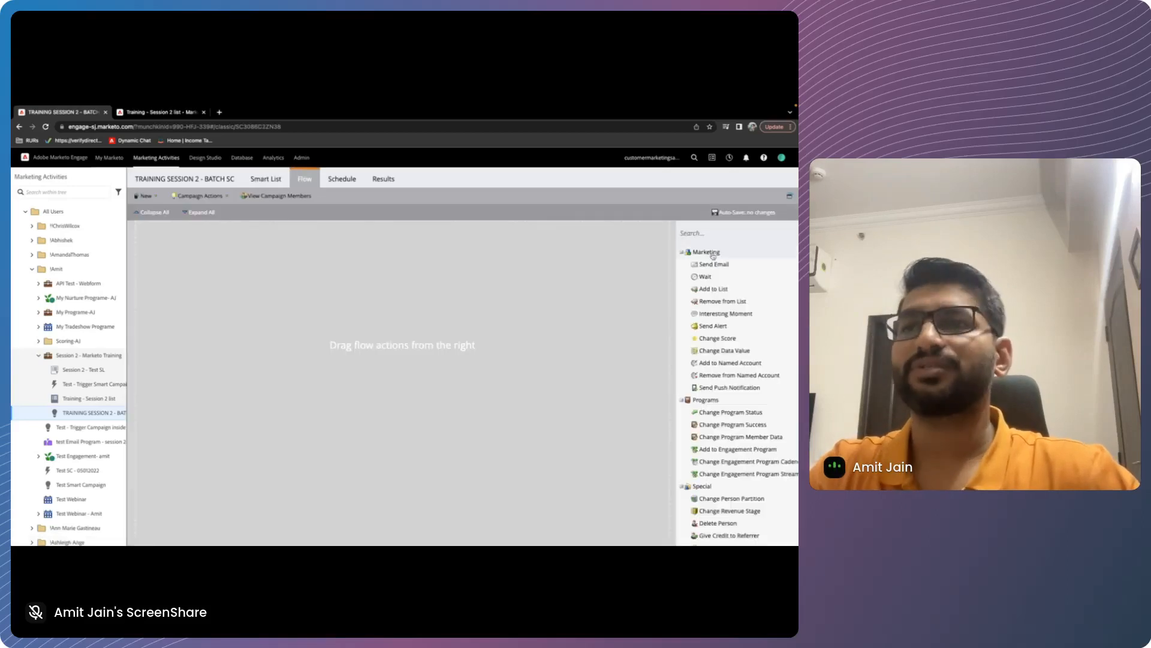
{"action": "left_click_drag", "start_coordinate": [717, 264], "coordinate": [468, 271]}
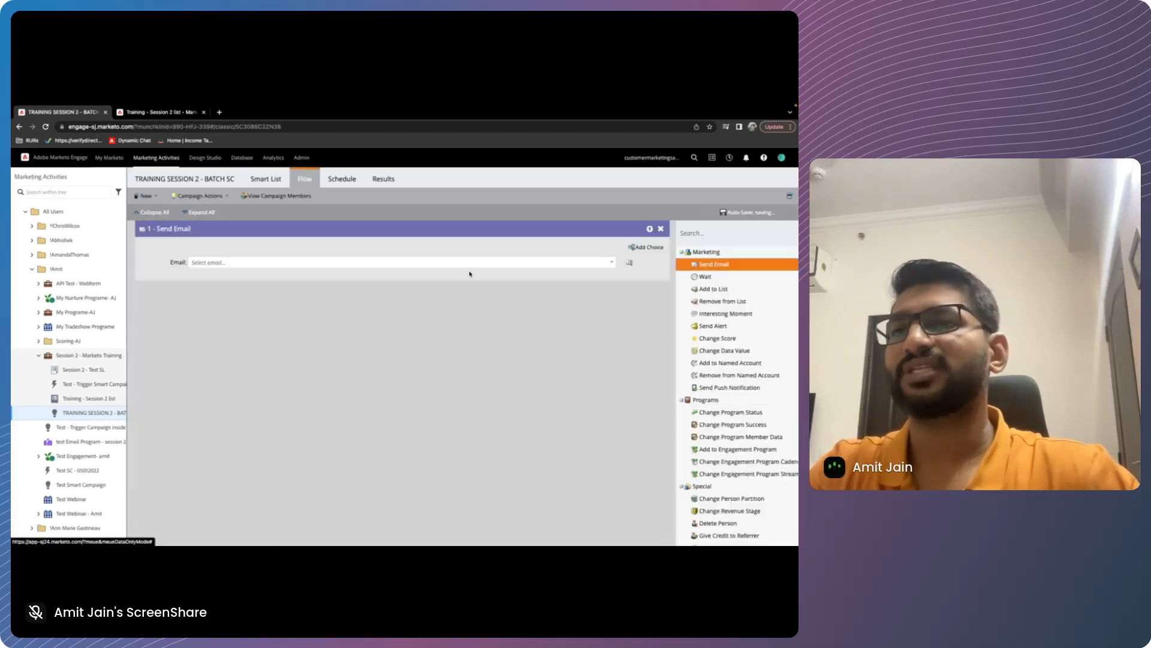
{"action": "left_click", "coordinate": [612, 261]}
{"action": "left_click", "coordinate": [253, 366]}
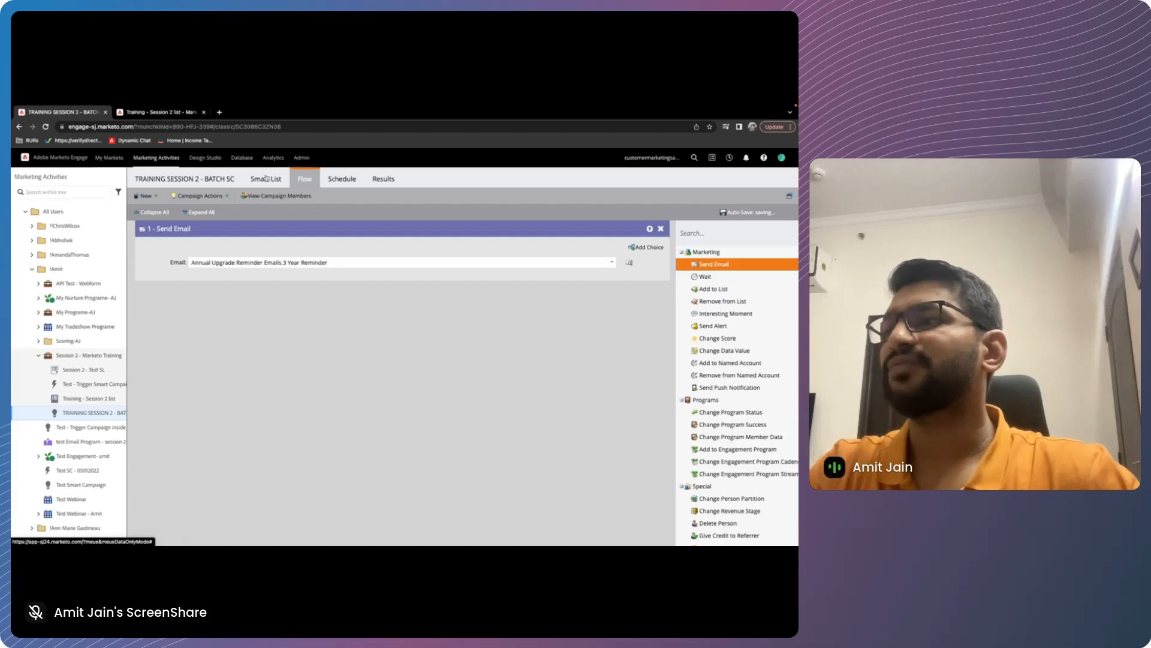
Examine the batch campaign's schedule, highlighting its smart list mode and smart list status
{"action": "left_click", "coordinate": [345, 178]}
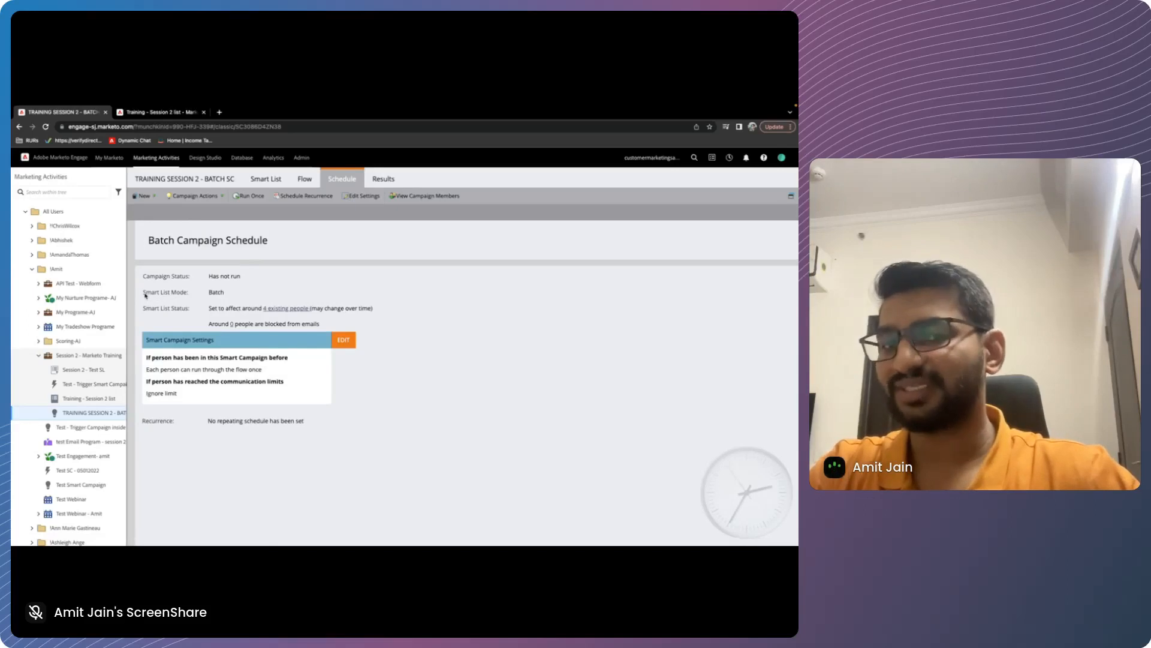
{"action": "left_click_drag", "start_coordinate": [145, 296], "coordinate": [231, 296]}
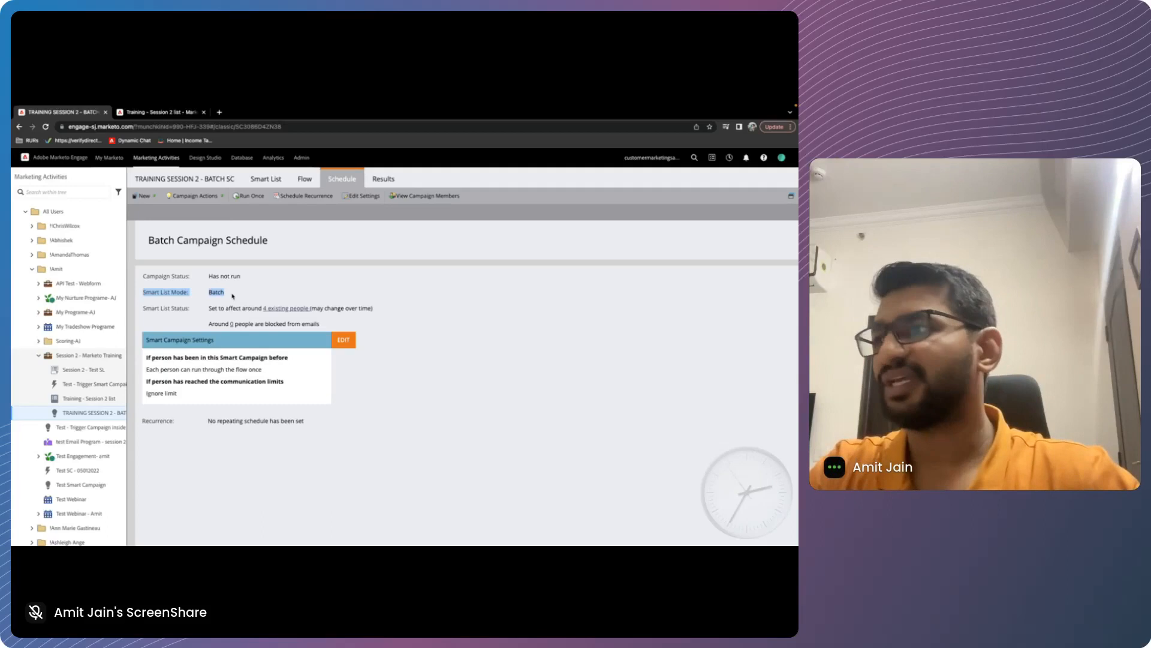
{"action": "left_click", "coordinate": [179, 461]}
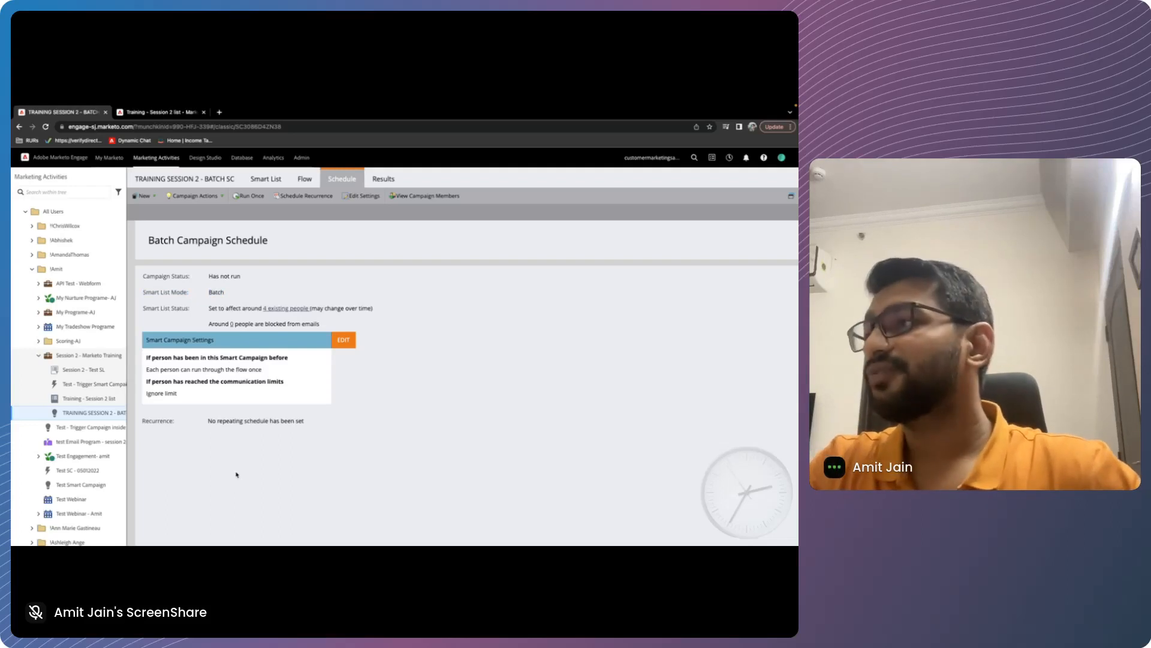
{"action": "left_click_drag", "start_coordinate": [142, 308], "coordinate": [187, 312]}
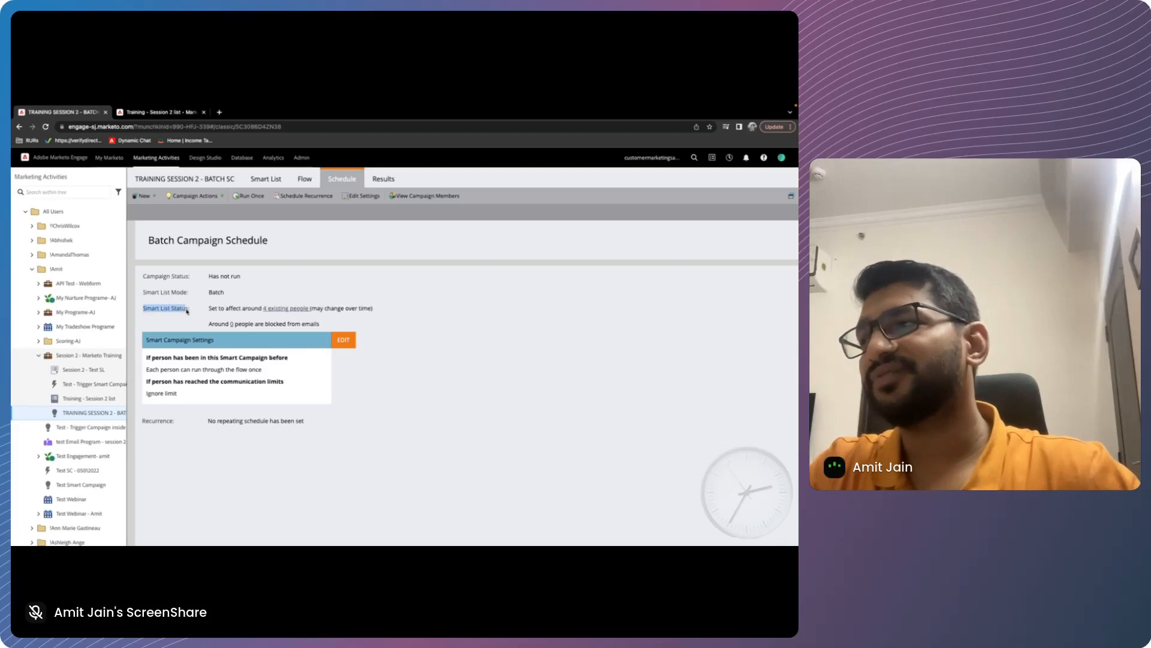
{"action": "left_click", "coordinate": [245, 310]}
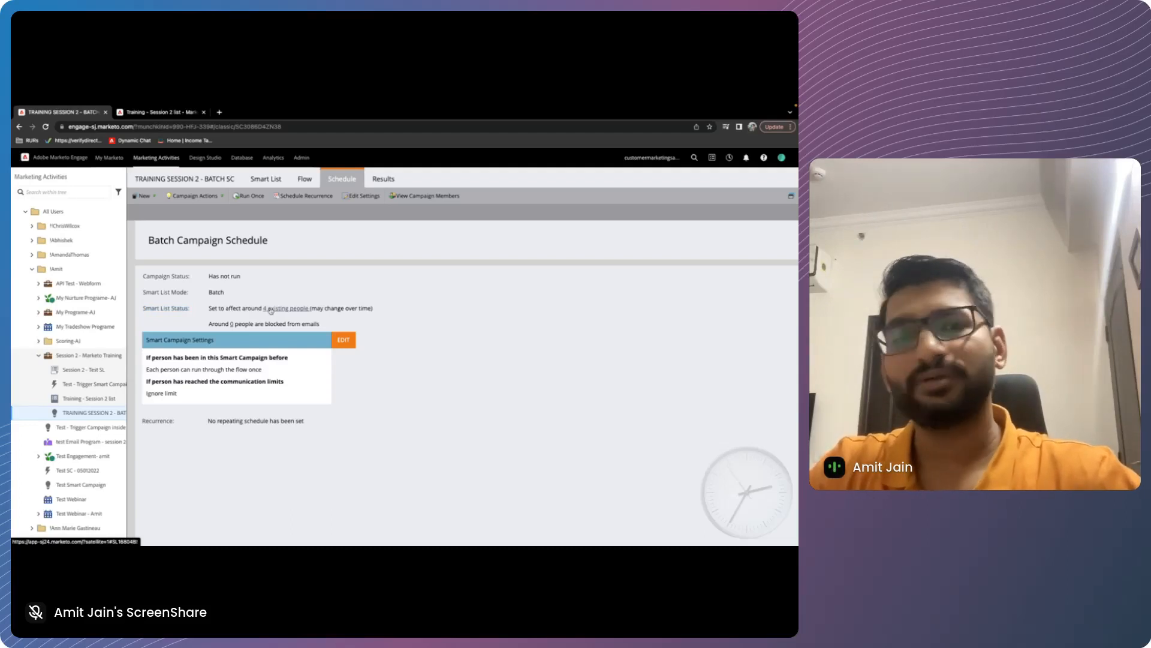
Recheck the batch campaign's smart list filter and flow step, and return to its schedule
{"action": "left_click", "coordinate": [266, 179]}
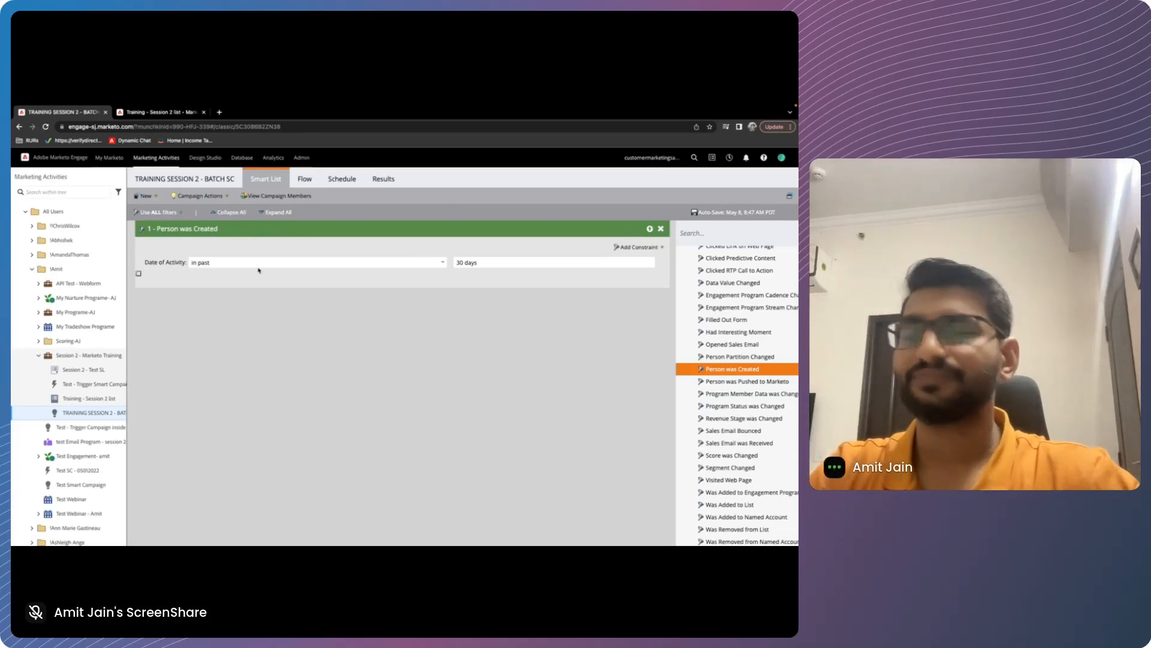
{"action": "left_click", "coordinate": [340, 179]}
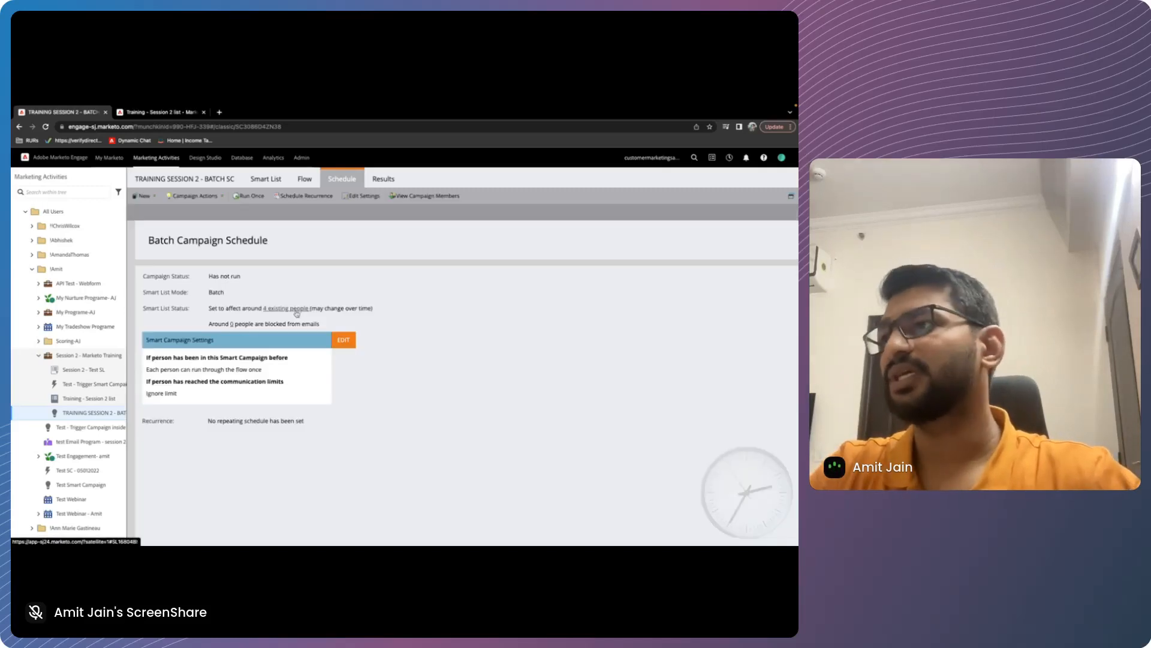
{"action": "left_click", "coordinate": [305, 179]}
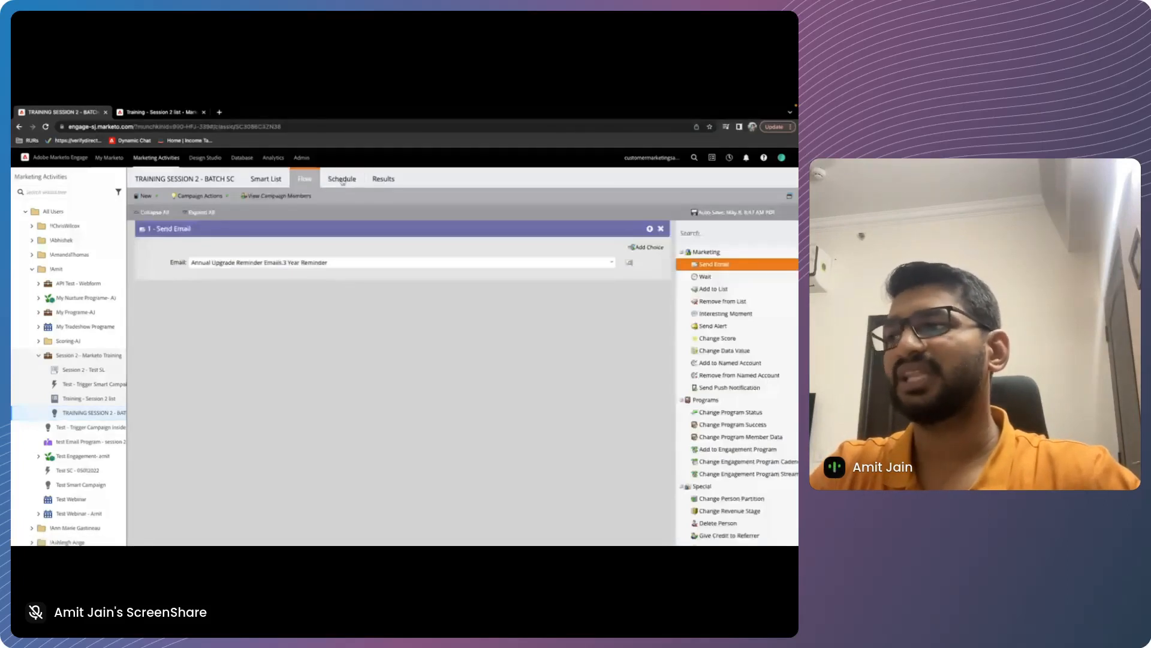
{"action": "left_click", "coordinate": [343, 179]}
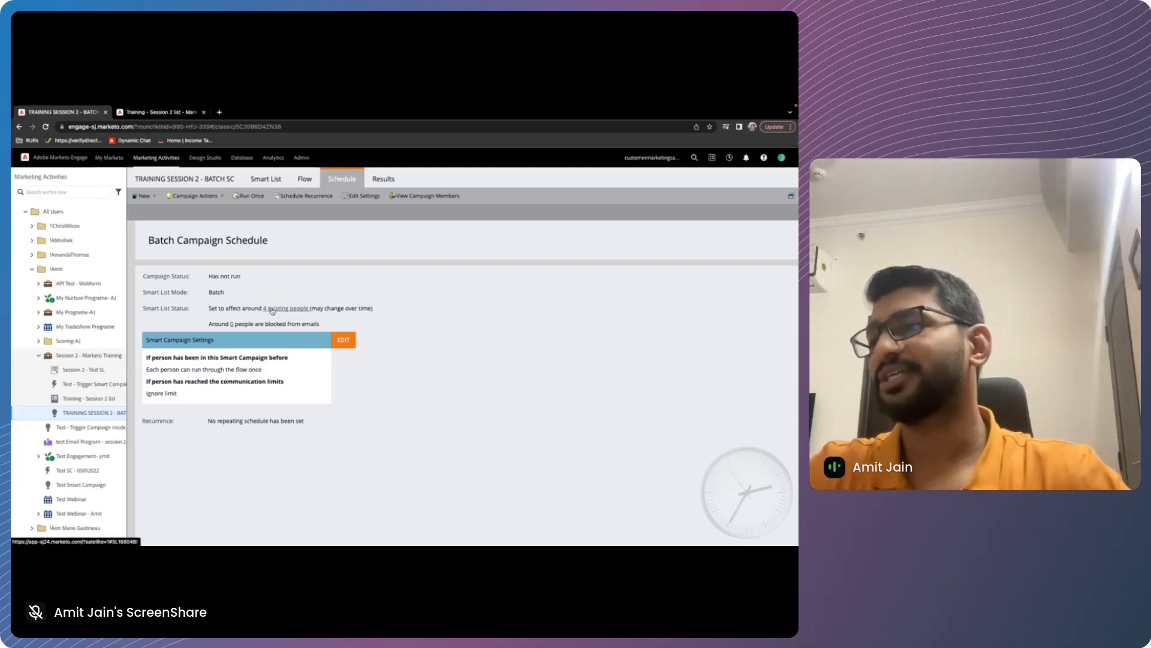
Set up a single delayed run of the batch campaign for 05/15/2023 at 3:00 PM, and cancel it
{"action": "left_click", "coordinate": [251, 196]}
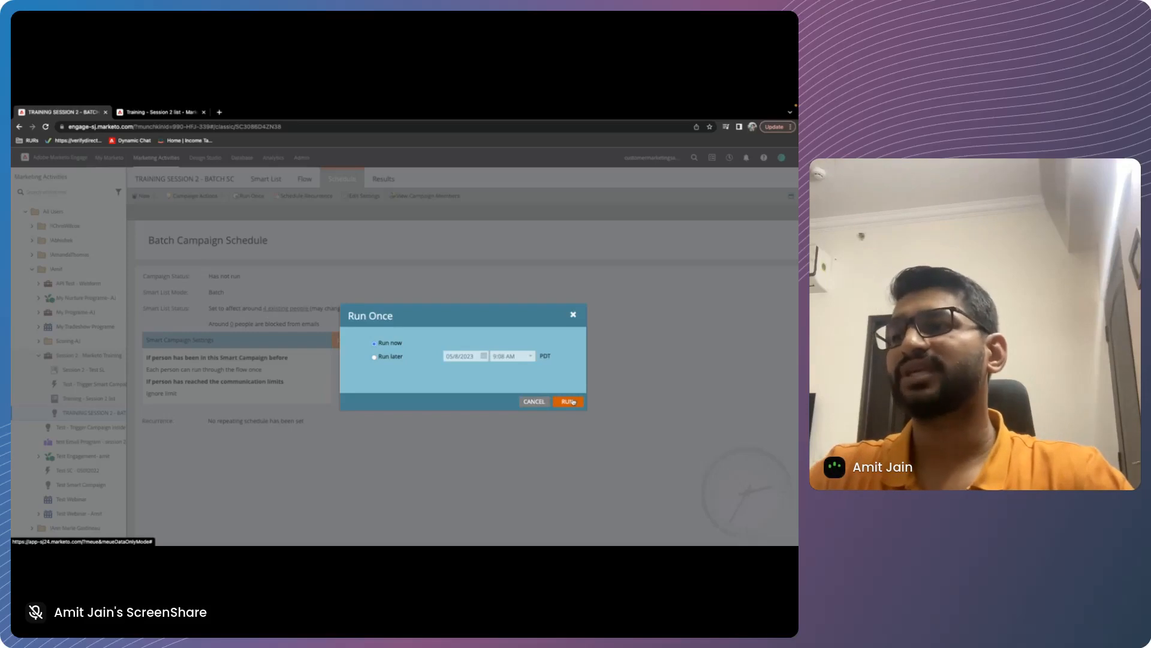
{"action": "left_click", "coordinate": [375, 357]}
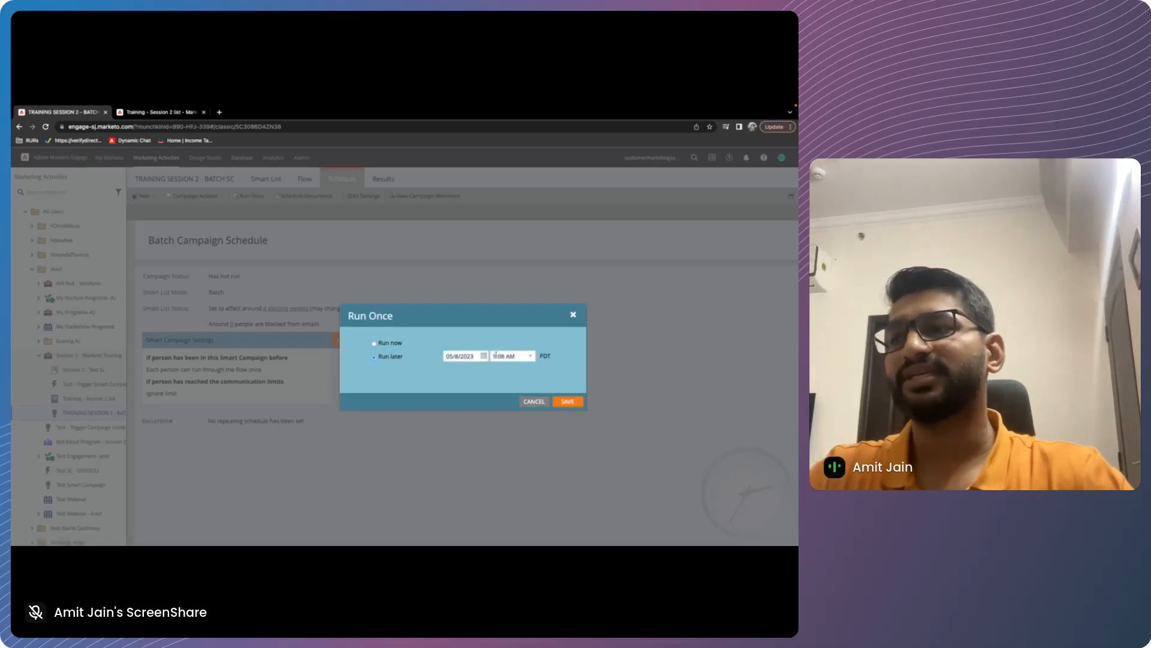
{"action": "left_click", "coordinate": [530, 356]}
{"action": "left_click", "coordinate": [484, 356]}
{"action": "left_click", "coordinate": [460, 401]}
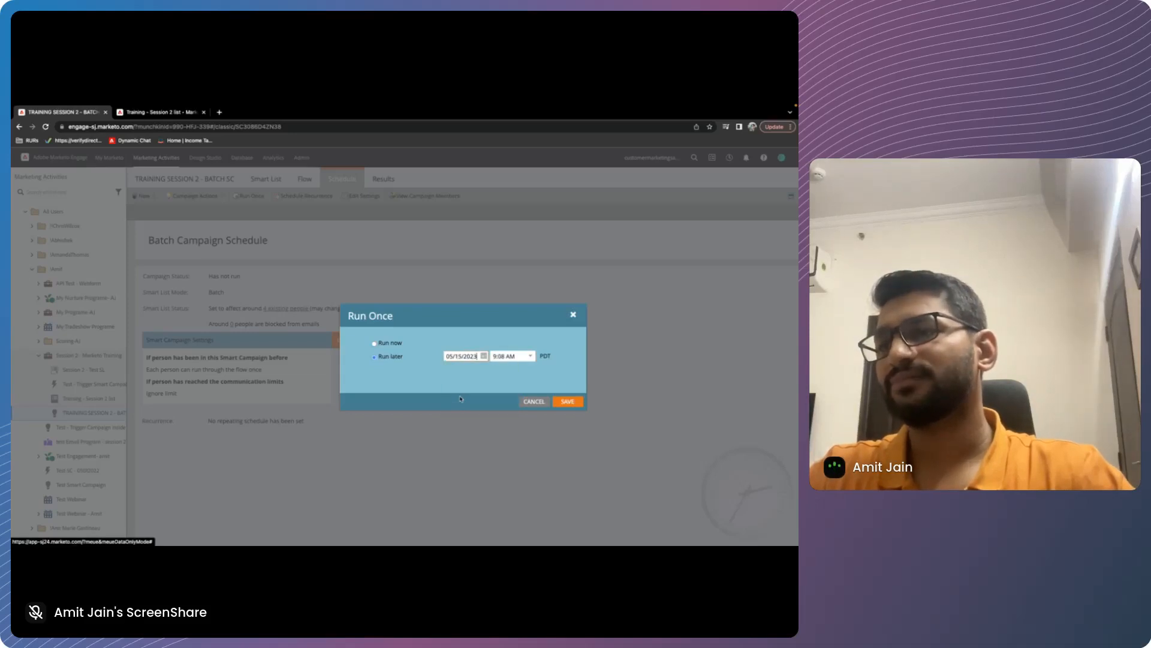
{"action": "left_click", "coordinate": [531, 356]}
{"action": "left_click", "coordinate": [510, 396]}
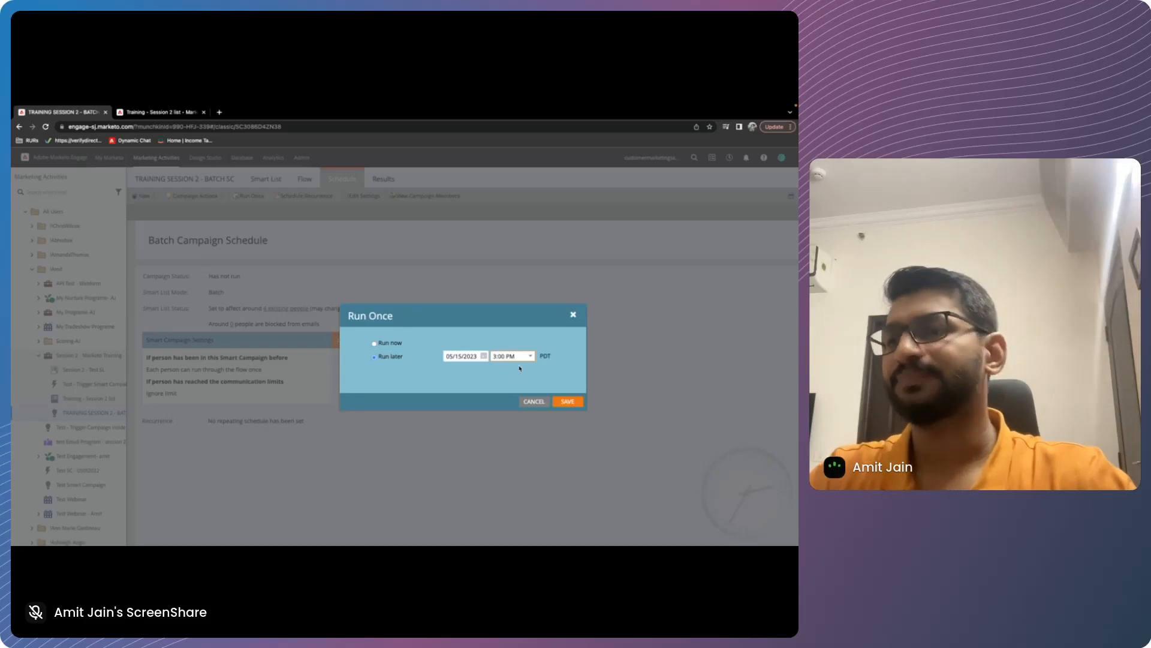
{"action": "left_click", "coordinate": [534, 401]}
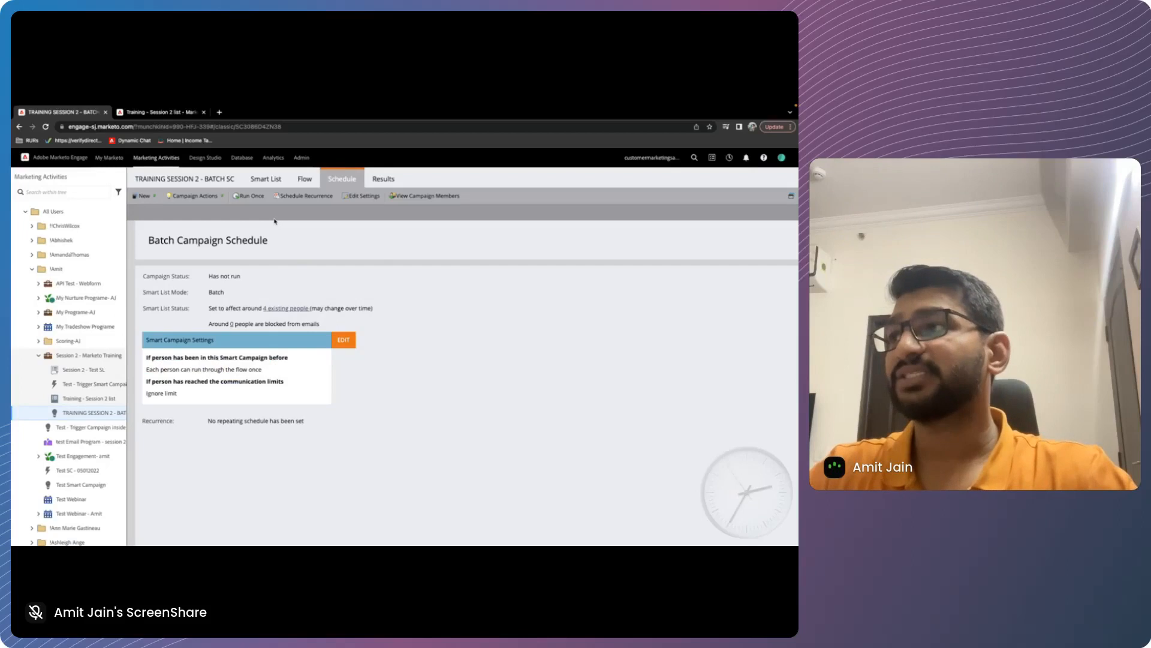
Set up a Monthly recurrence for the batch campaign with its first run on 05/8/2023 at 8:00 AM
{"action": "left_click", "coordinate": [307, 196]}
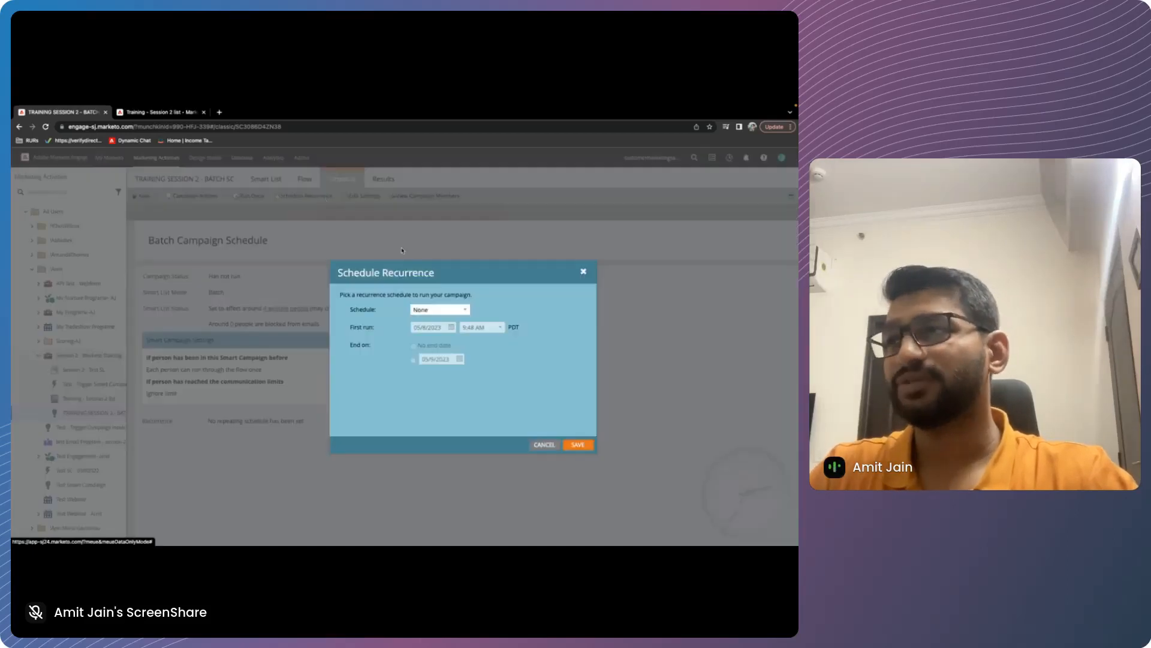
{"action": "left_click", "coordinate": [464, 310]}
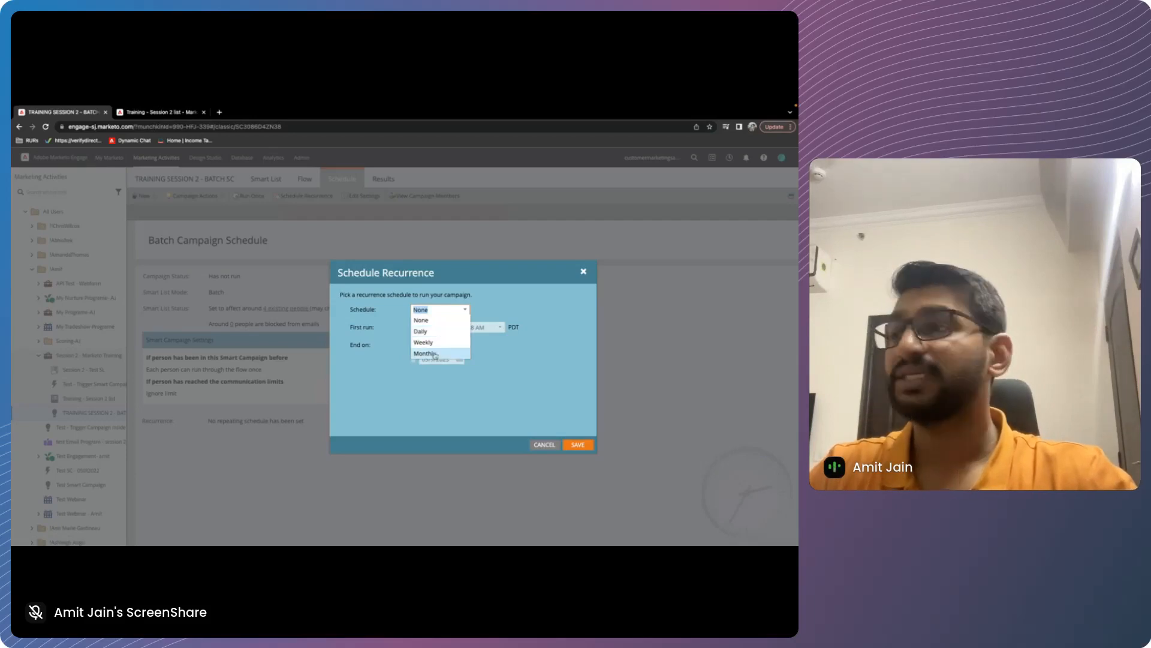
{"action": "left_click", "coordinate": [429, 353]}
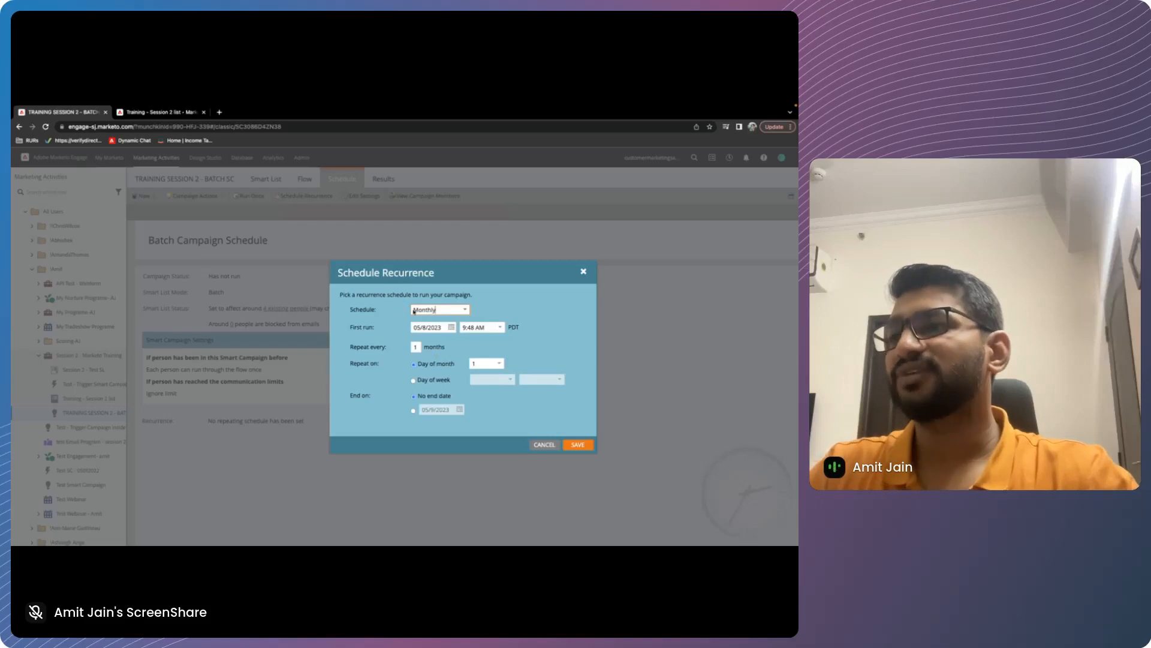
{"action": "left_click", "coordinate": [452, 327]}
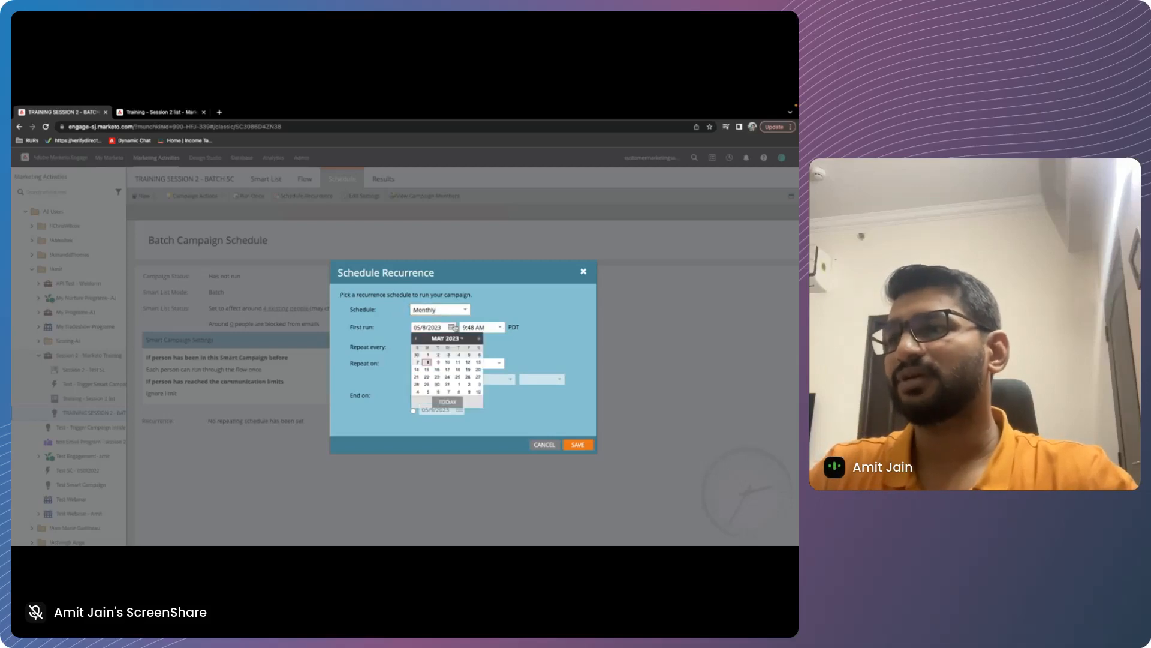
{"action": "left_click", "coordinate": [428, 362]}
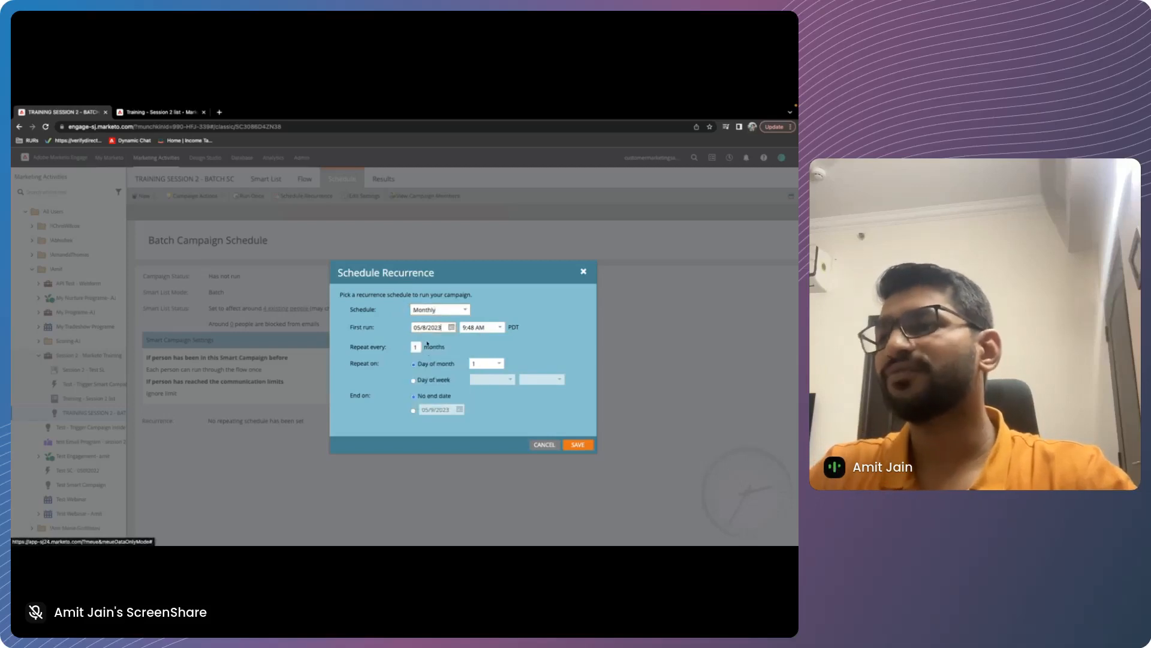
{"action": "left_click", "coordinate": [502, 328]}
Make the monthly recurrence repeat every 3 months on day 8 of the month
{"action": "left_click", "coordinate": [419, 347]}
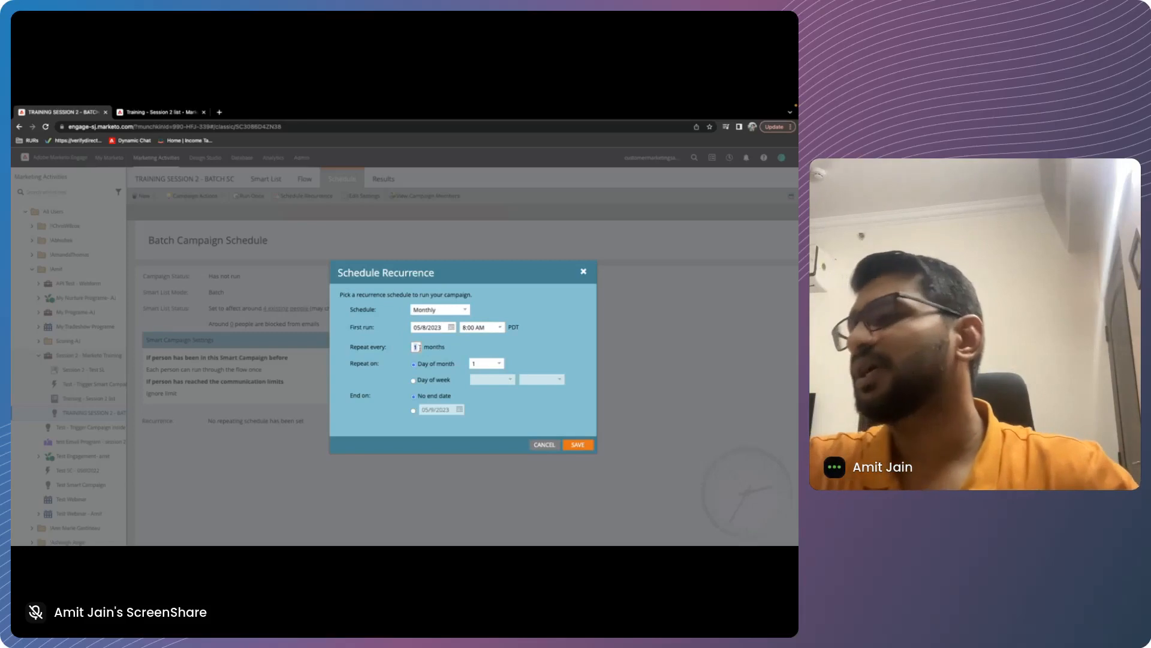
{"action": "key", "text": "BackSpace"}
{"action": "type", "text": "3"}
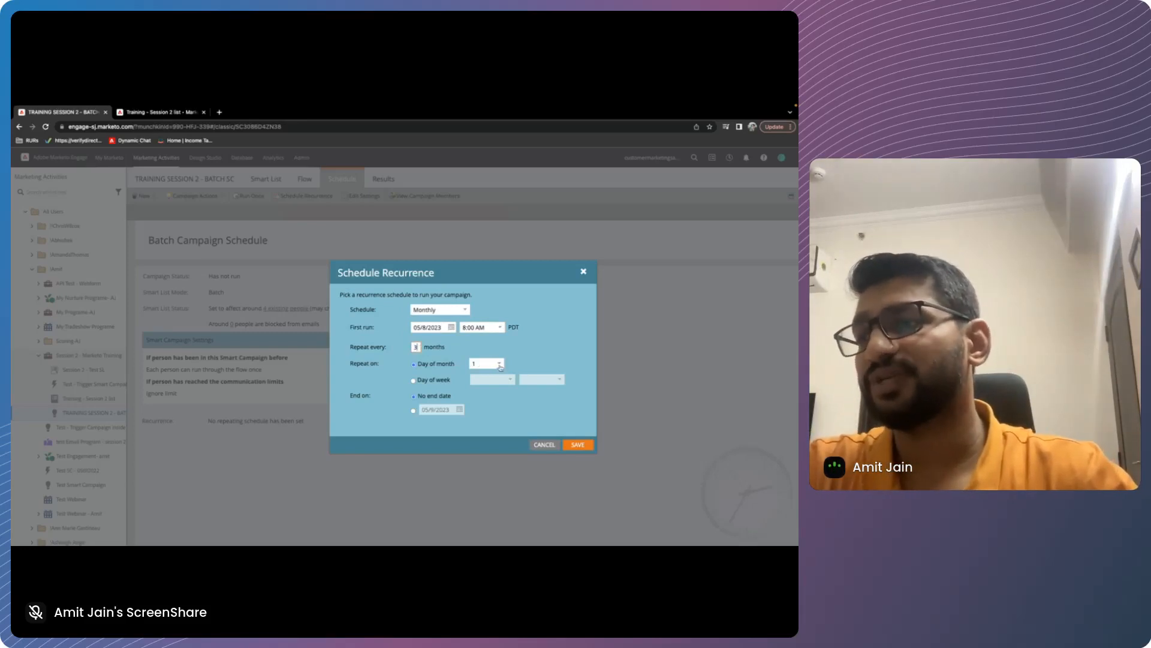
{"action": "left_click", "coordinate": [501, 366]}
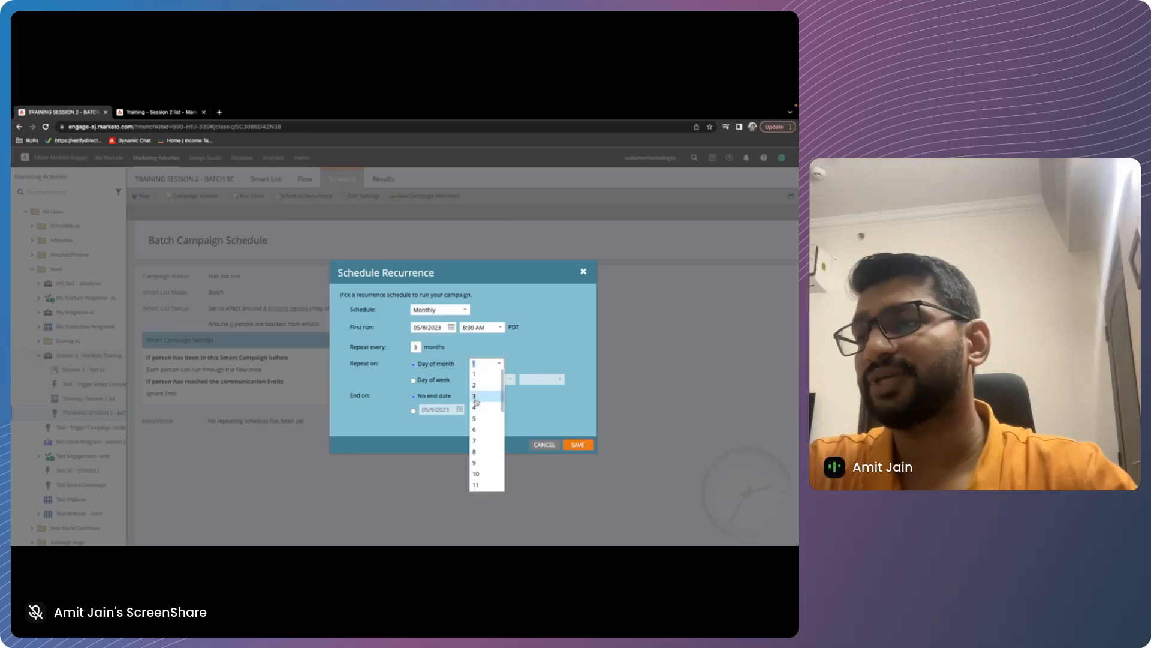
{"action": "left_click", "coordinate": [476, 452]}
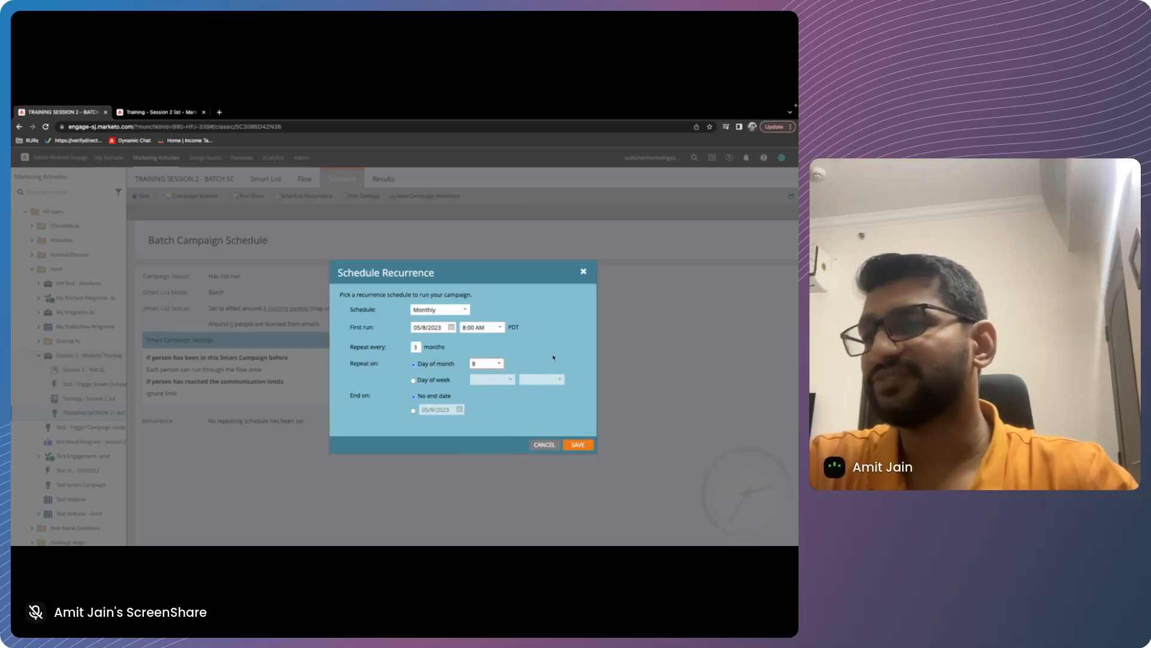
Switch the recurrence to repeat by day of week, view the week choices, and cancel the recurrence setup
{"action": "left_click", "coordinate": [413, 380]}
{"action": "left_click", "coordinate": [510, 379]}
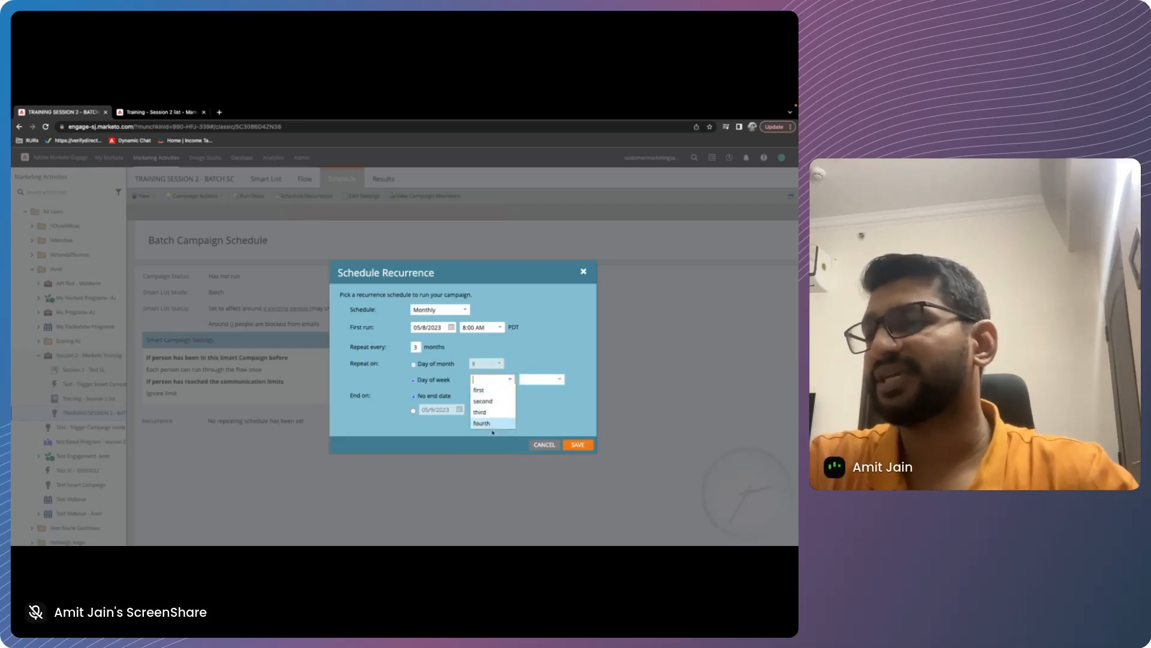
{"action": "left_click", "coordinate": [547, 409]}
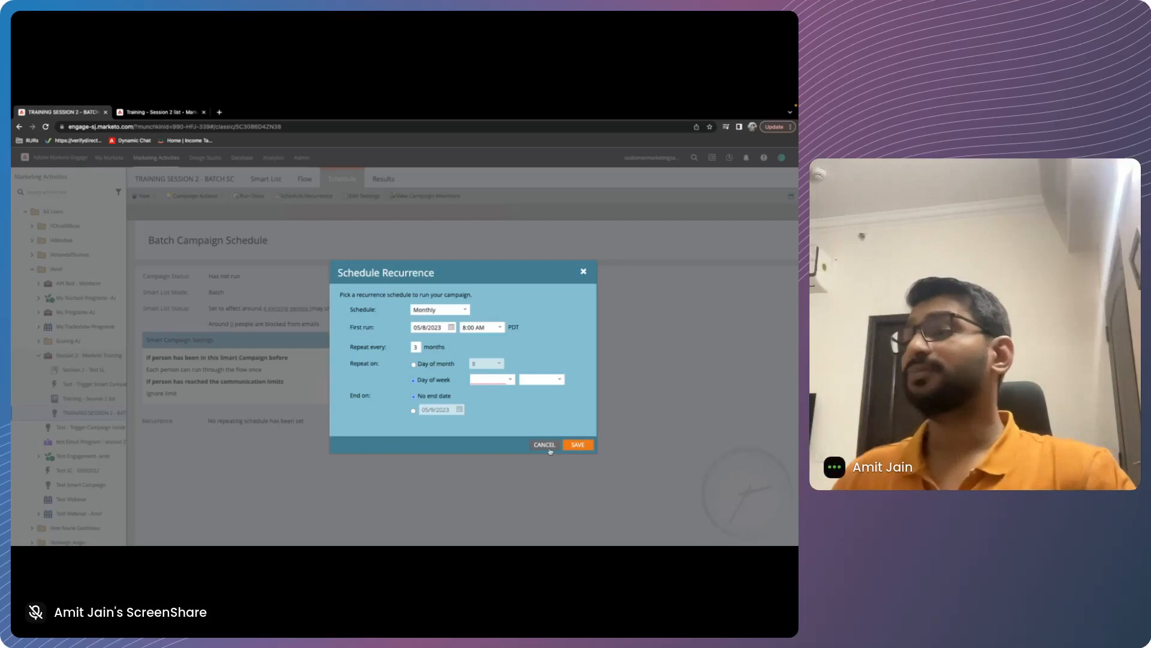
{"action": "left_click", "coordinate": [546, 445]}
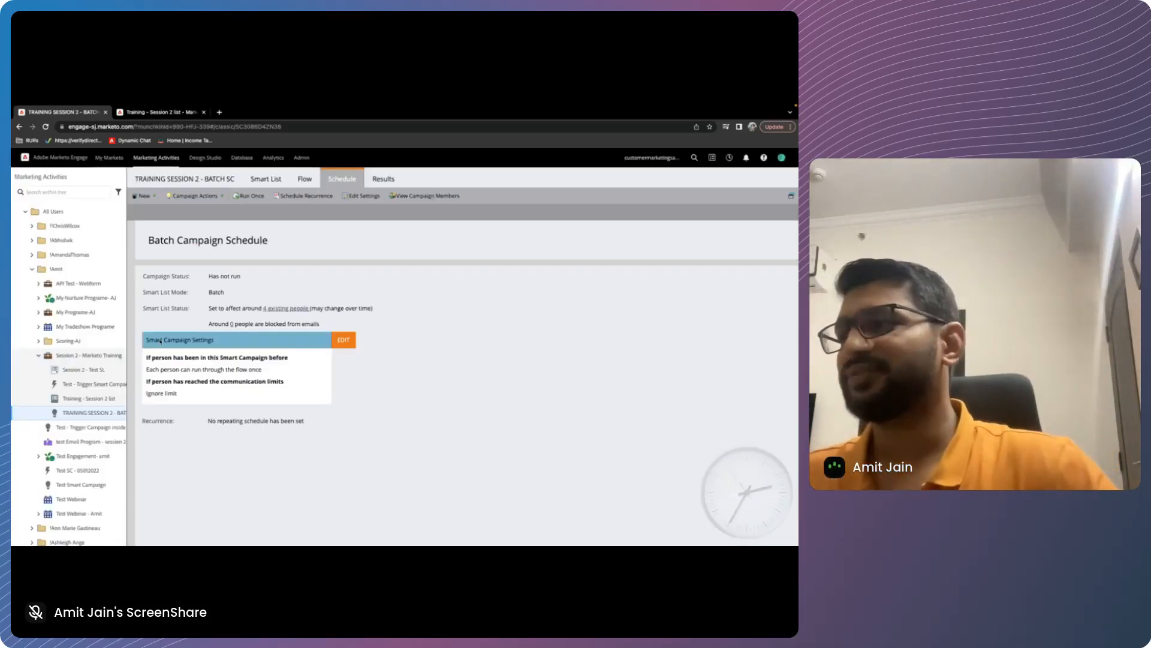
Try the once every 1 Days qualification rule for the batch campaign, switch back to only once, and cancel the edit
{"action": "left_click", "coordinate": [344, 341]}
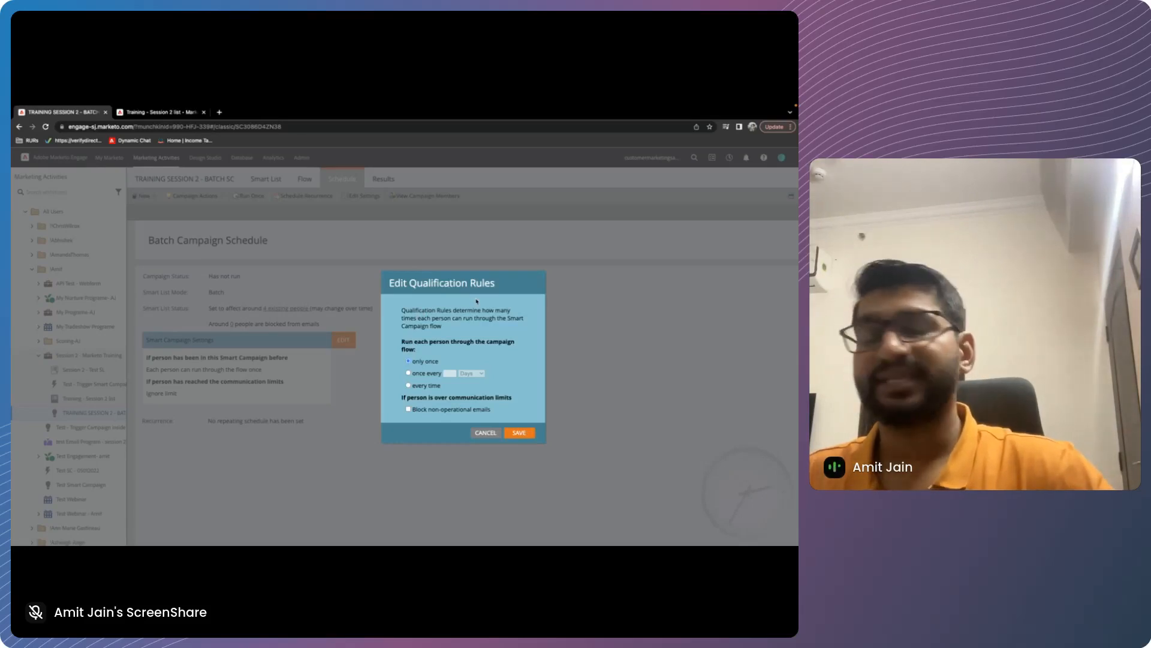
{"action": "scroll", "coordinate": [415, 358], "scroll_direction": "down", "scroll_amount": 1}
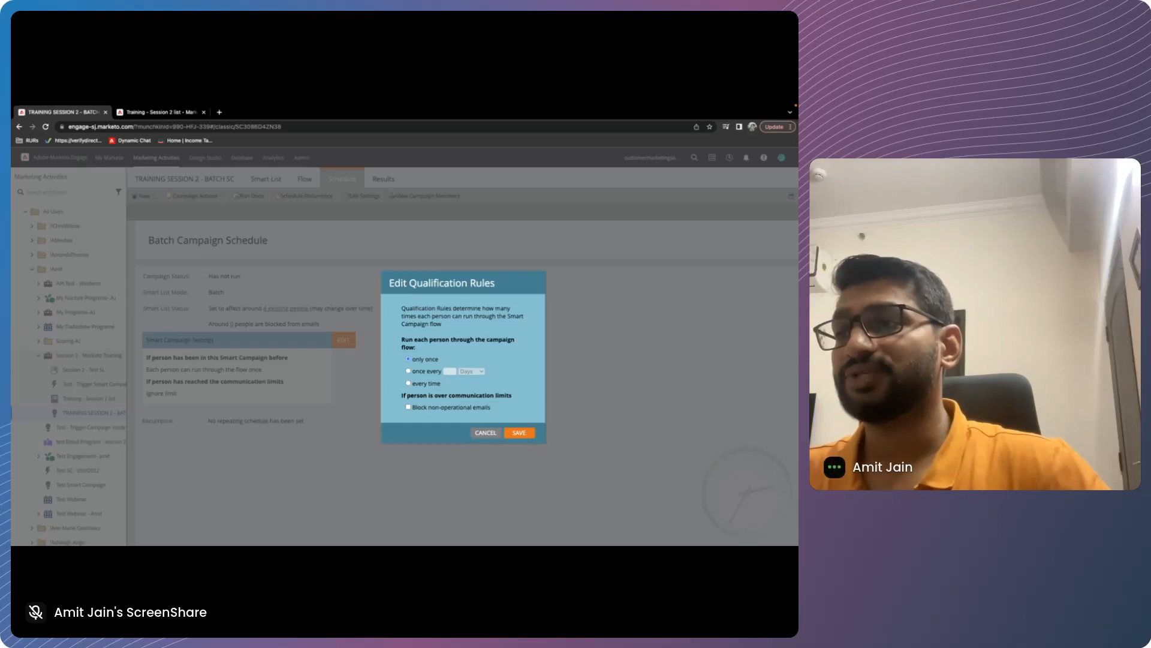
{"action": "left_click", "coordinate": [427, 371]}
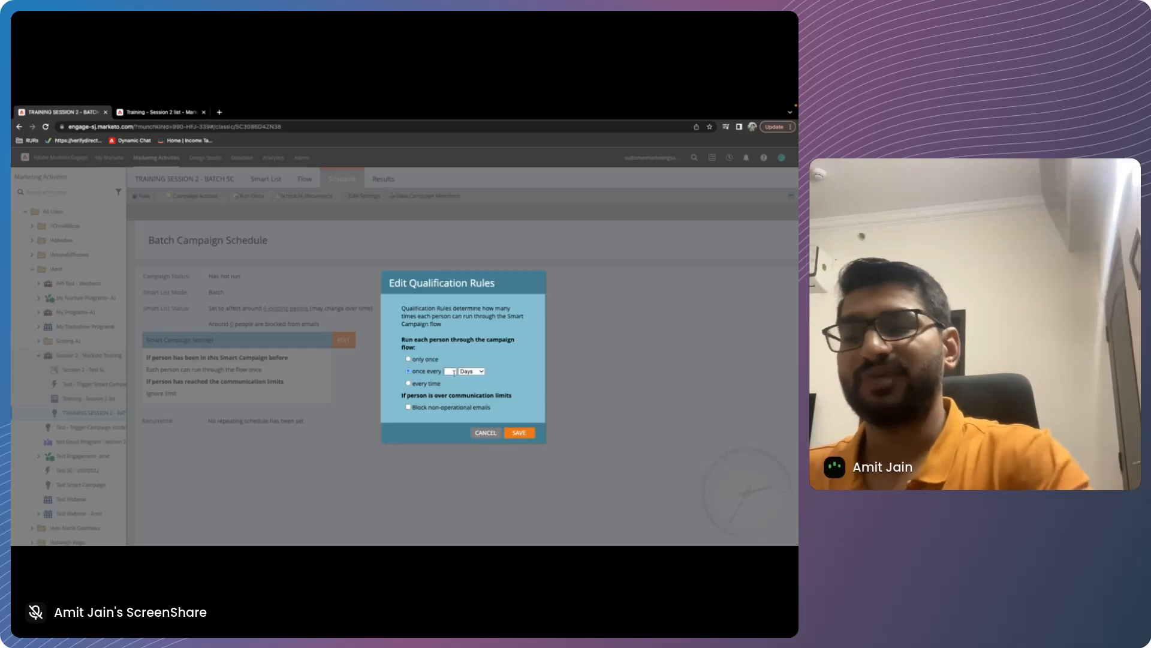
{"action": "left_click", "coordinate": [427, 360]}
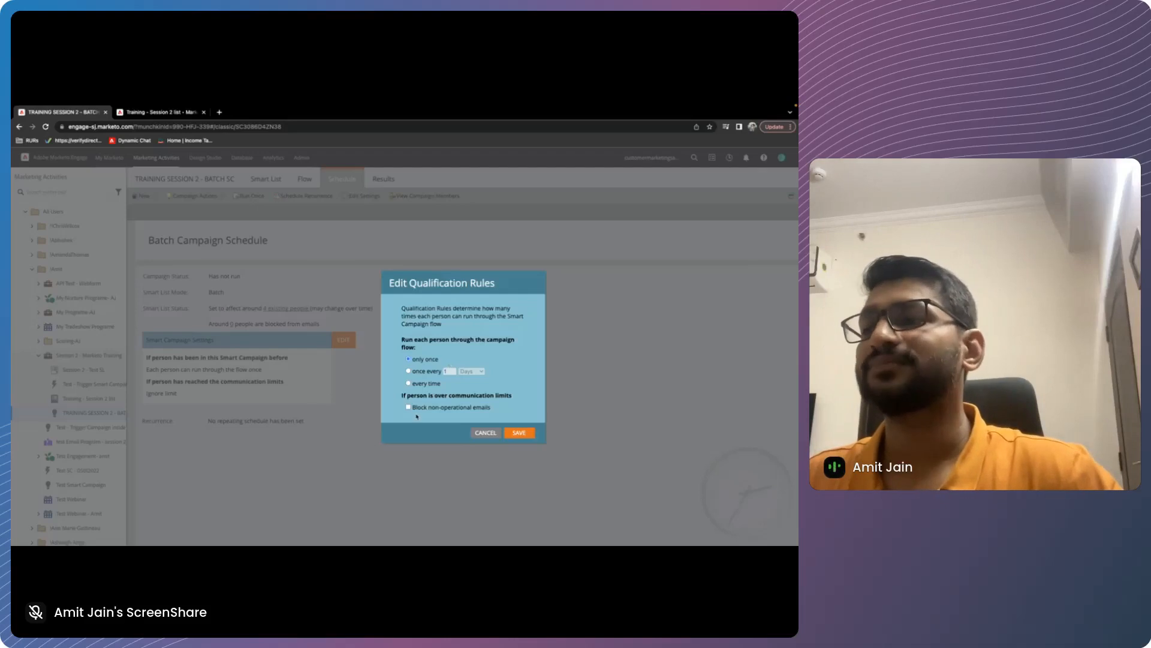
{"action": "left_click", "coordinate": [488, 433]}
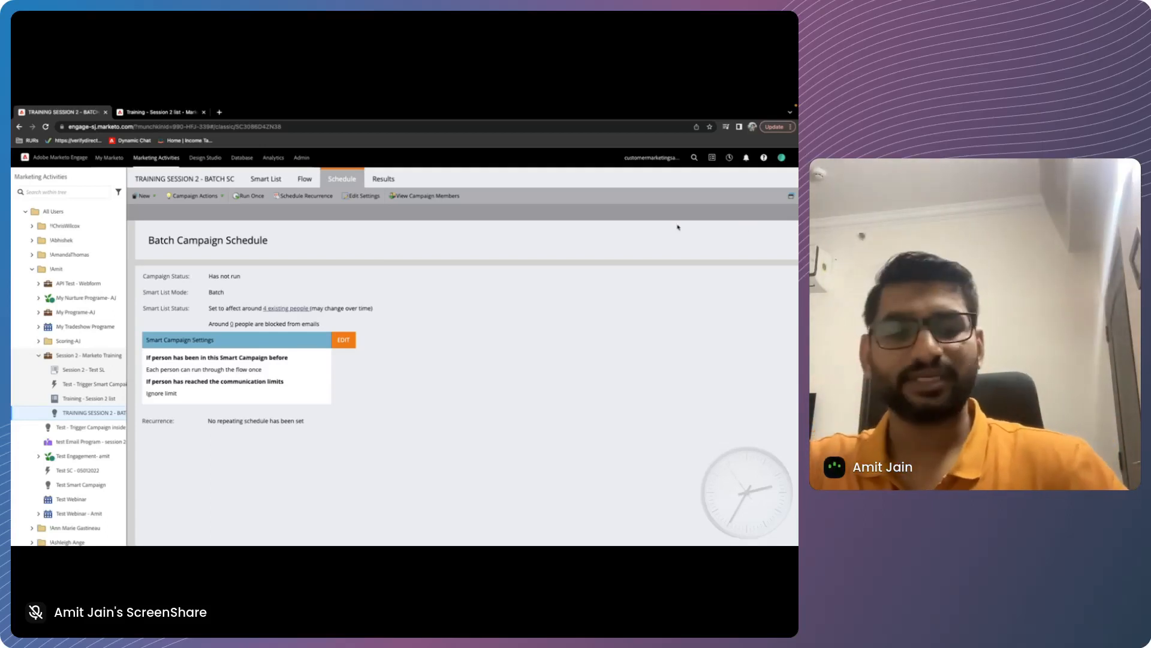
{"action": "key", "text": "ctrl+Left"}
{"action": "key", "text": "Left"}
{"action": "key", "text": "Left"}
{"action": "key", "text": "Left"}
{"action": "key", "text": "Left"}
{"action": "key", "text": "Left"}
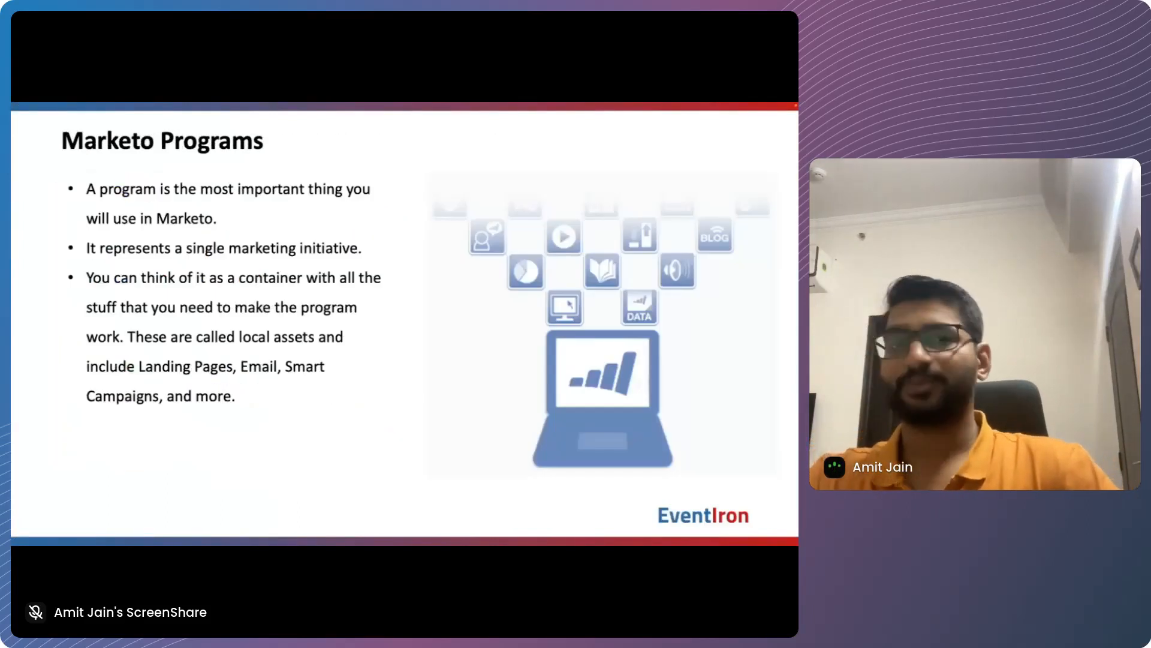
{"action": "key", "text": "Right"}
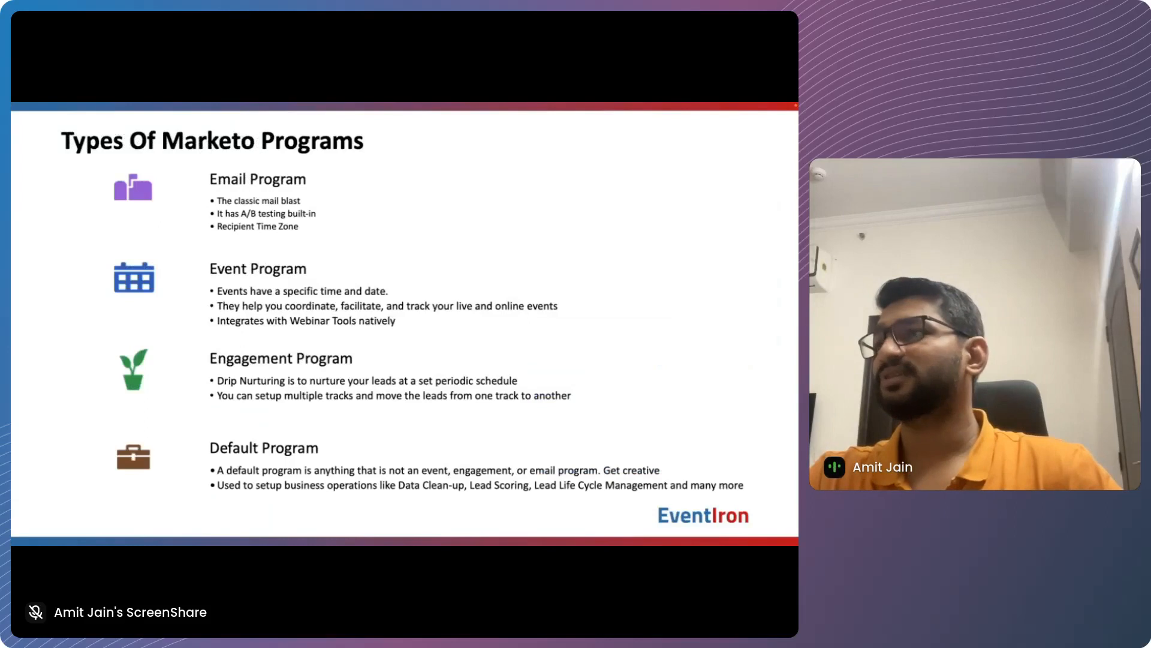